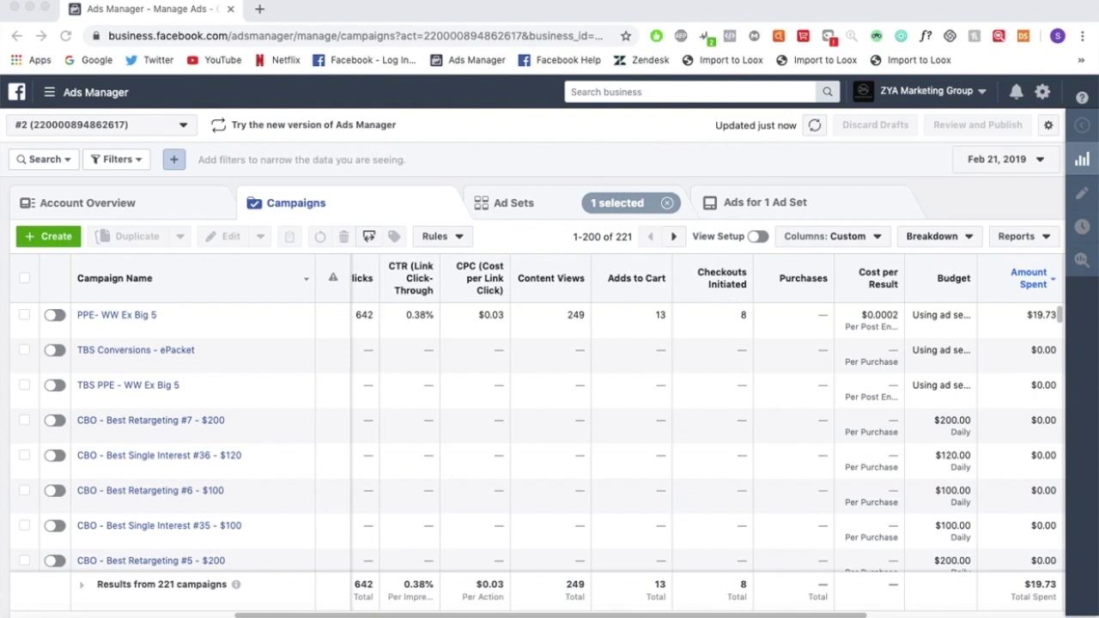
- Check the reporting date range and review the PPE- WW Ex Big 5 campaign's metrics from link clicks to checkouts initiated
{"action": "left_click", "coordinate": [978, 169]}
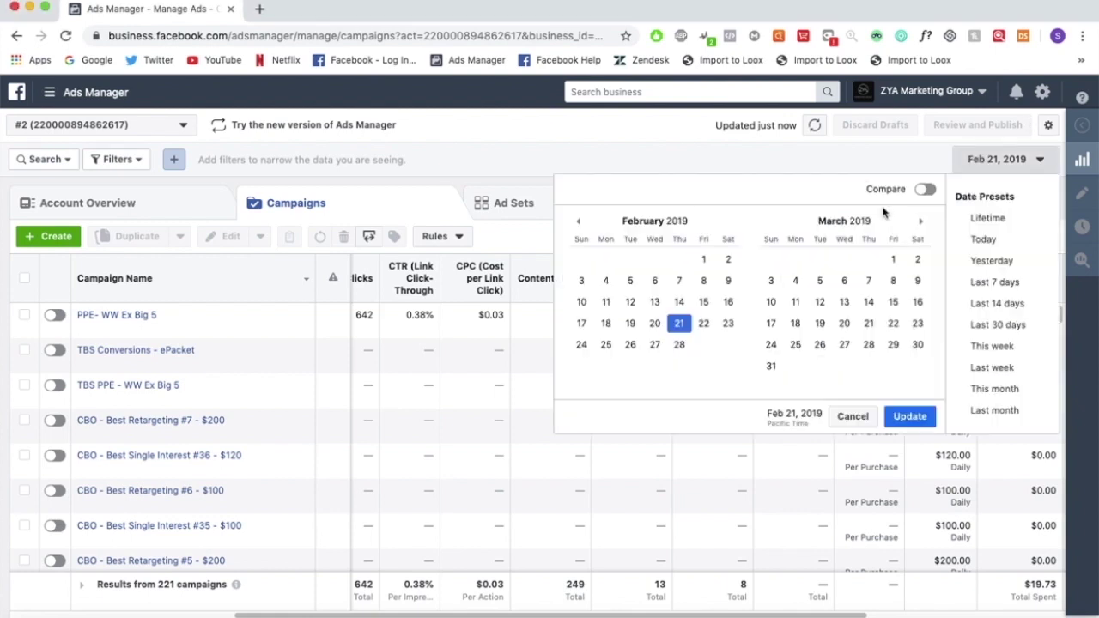
{"action": "left_click", "coordinate": [731, 170]}
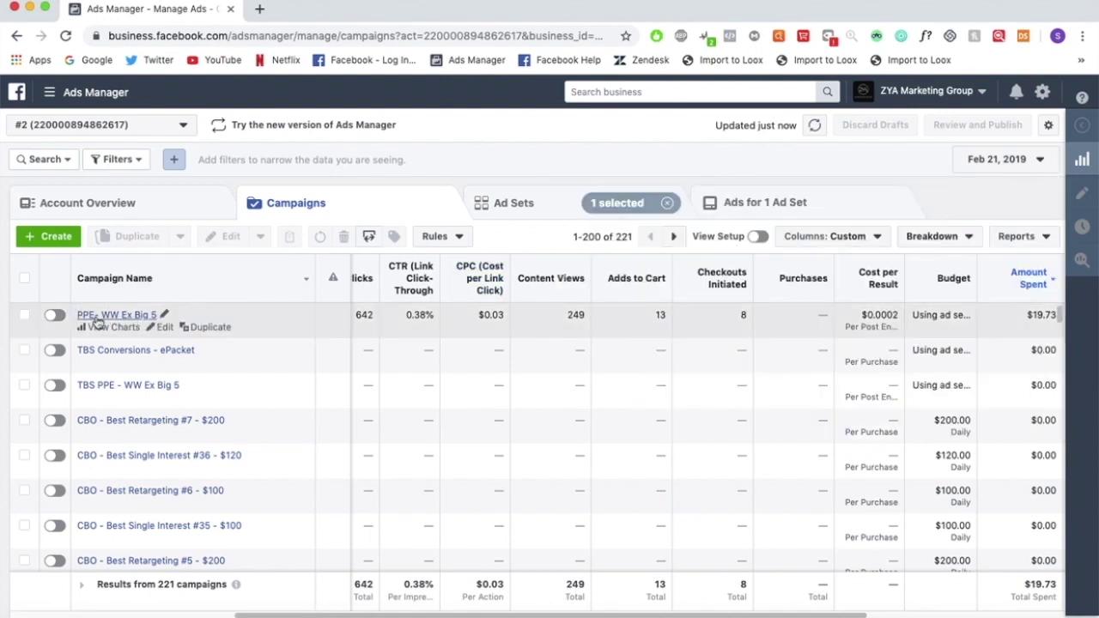
{"action": "scroll", "coordinate": [365, 327], "scroll_direction": "left", "scroll_amount": 5}
{"action": "scroll", "coordinate": [365, 328], "scroll_direction": "right", "scroll_amount": 10}
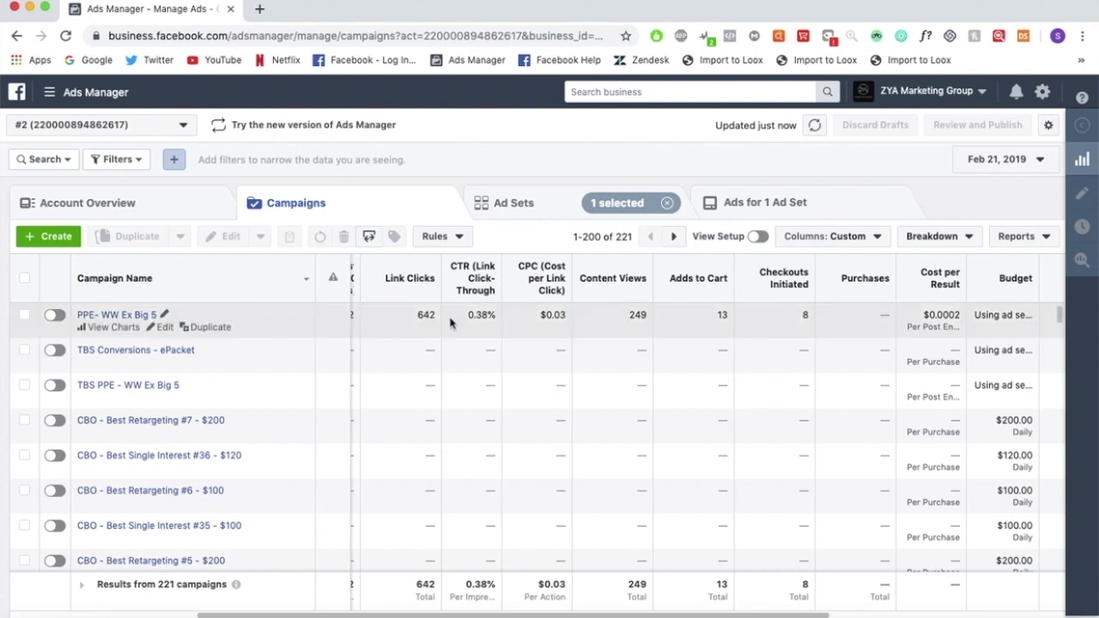
{"action": "scroll", "coordinate": [450, 323], "scroll_direction": "right", "scroll_amount": 3}
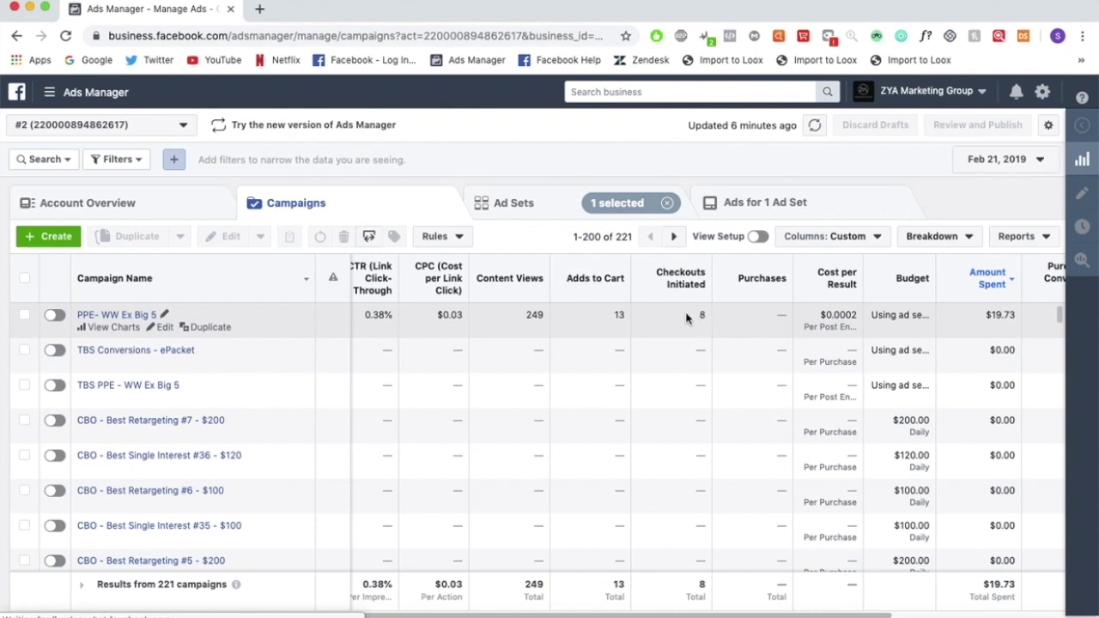
- Select the PPE- WW Ex Big 5 campaign and review its purchases, amount spent and post engagement results
{"action": "left_click_drag", "start_coordinate": [687, 314], "coordinate": [741, 319]}
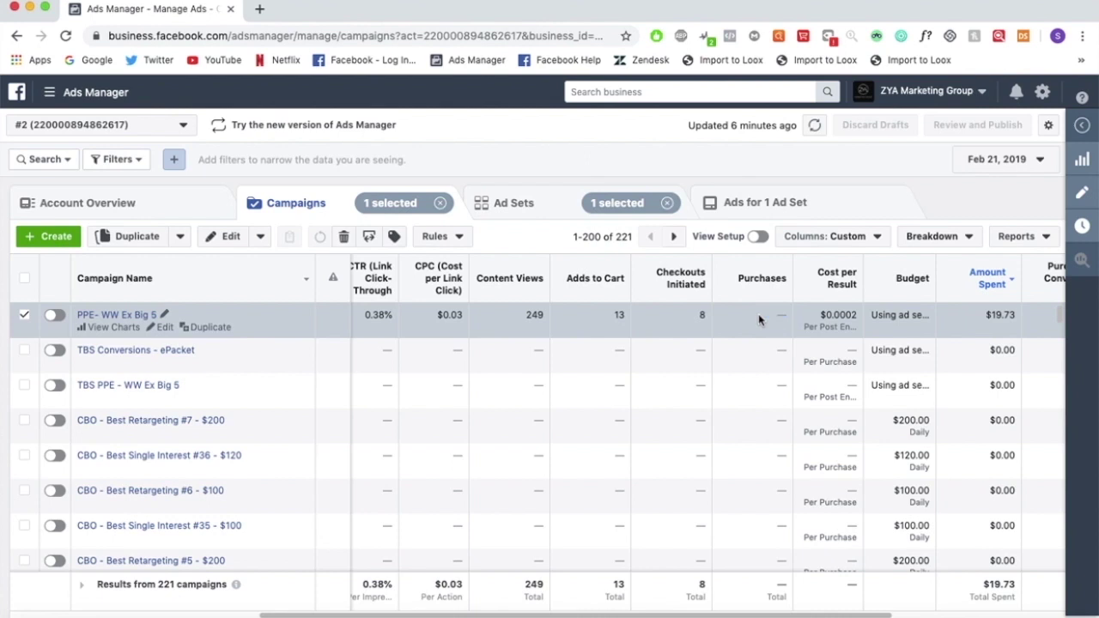
{"action": "scroll", "coordinate": [758, 313], "scroll_direction": "right", "scroll_amount": 3}
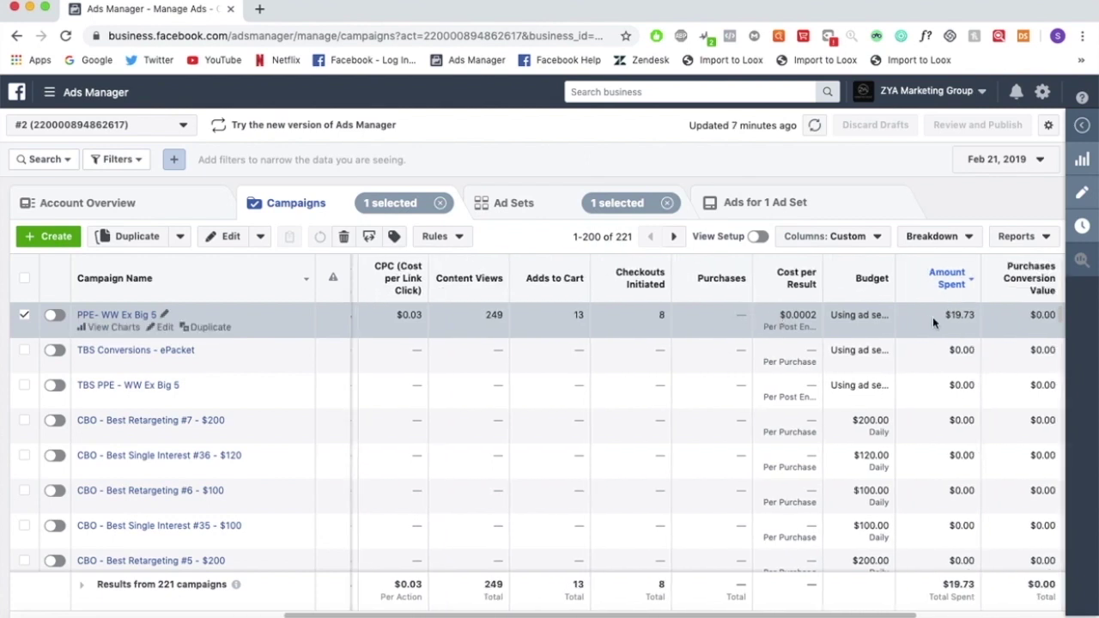
{"action": "scroll", "coordinate": [816, 318], "scroll_direction": "left", "scroll_amount": 5}
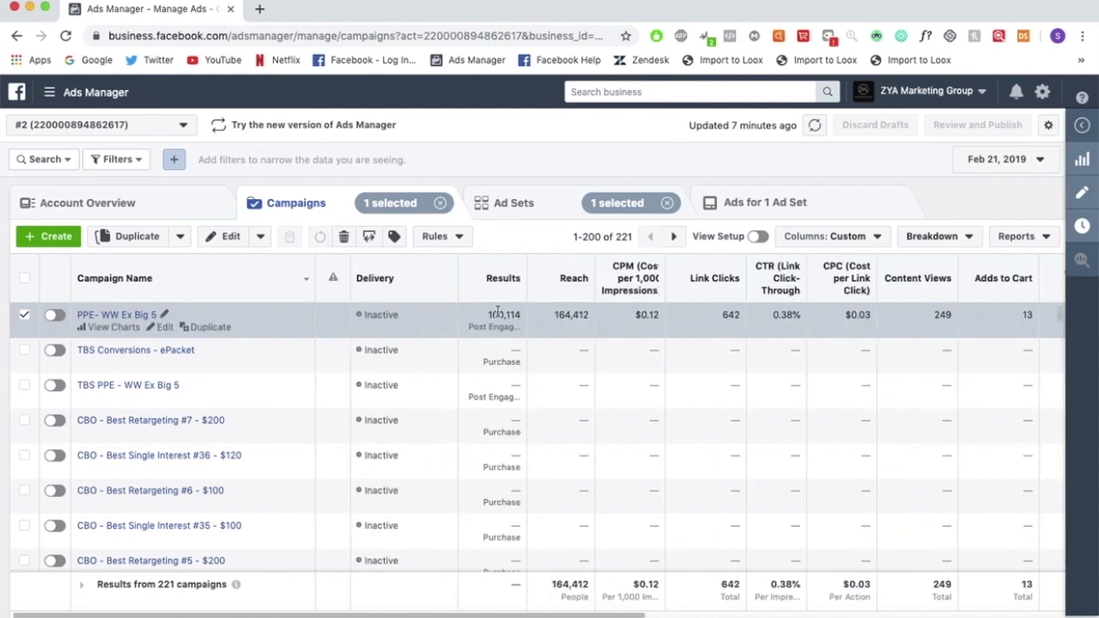
{"action": "left_click_drag", "start_coordinate": [485, 320], "coordinate": [527, 318]}
{"action": "left_click", "coordinate": [520, 313]}
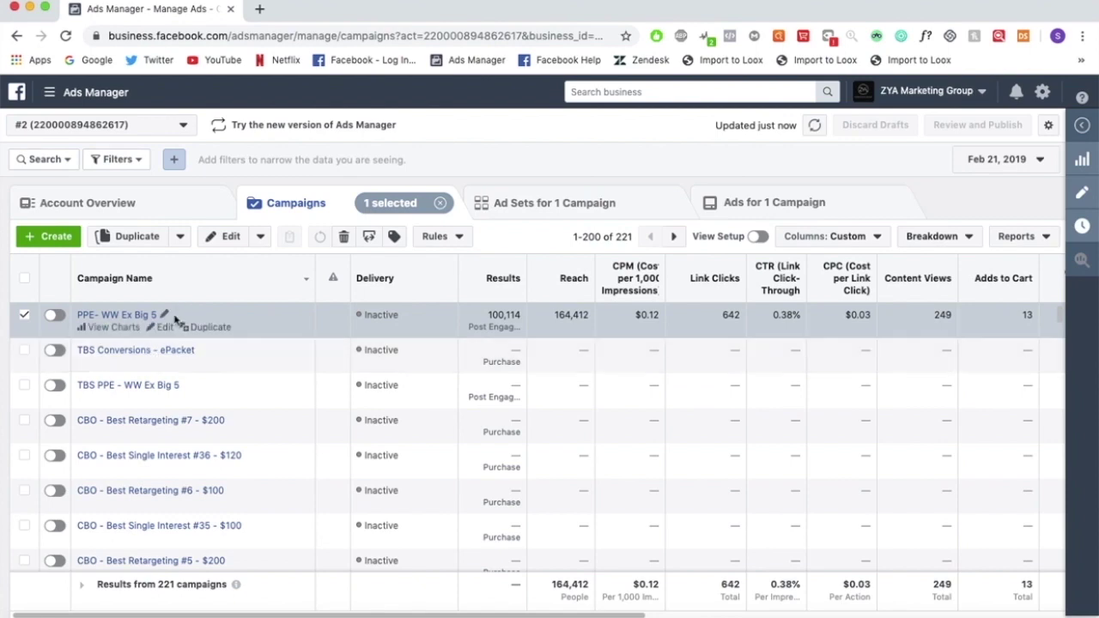
- Show the ad sets of the selected campaign and sort them by amount spent, highest first
{"action": "left_click", "coordinate": [559, 201]}
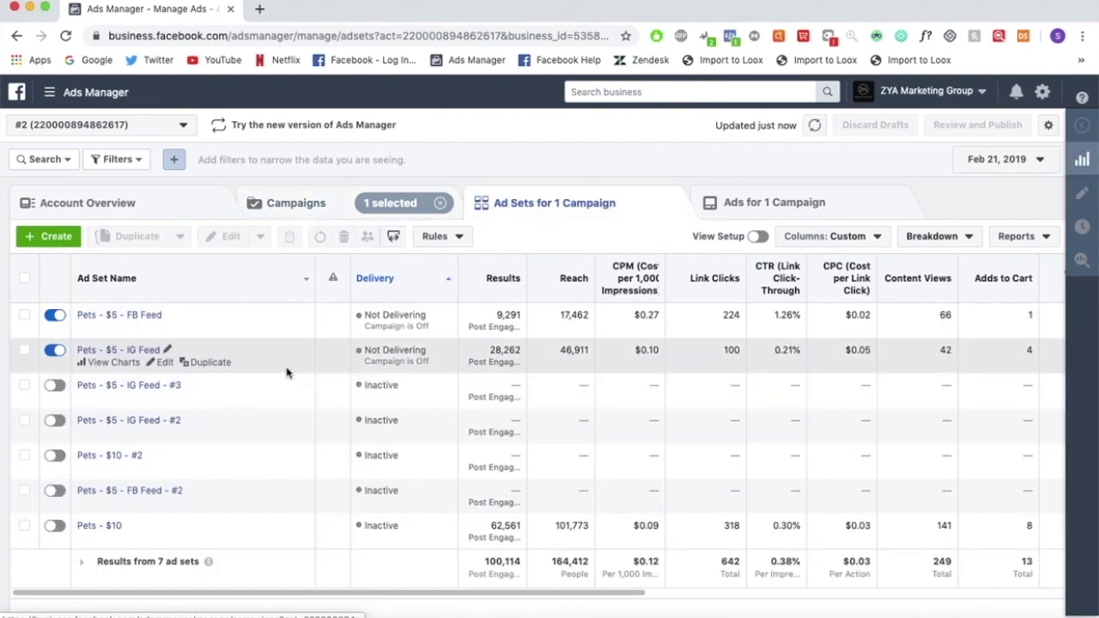
{"action": "scroll", "coordinate": [515, 343], "scroll_direction": "right", "scroll_amount": 10}
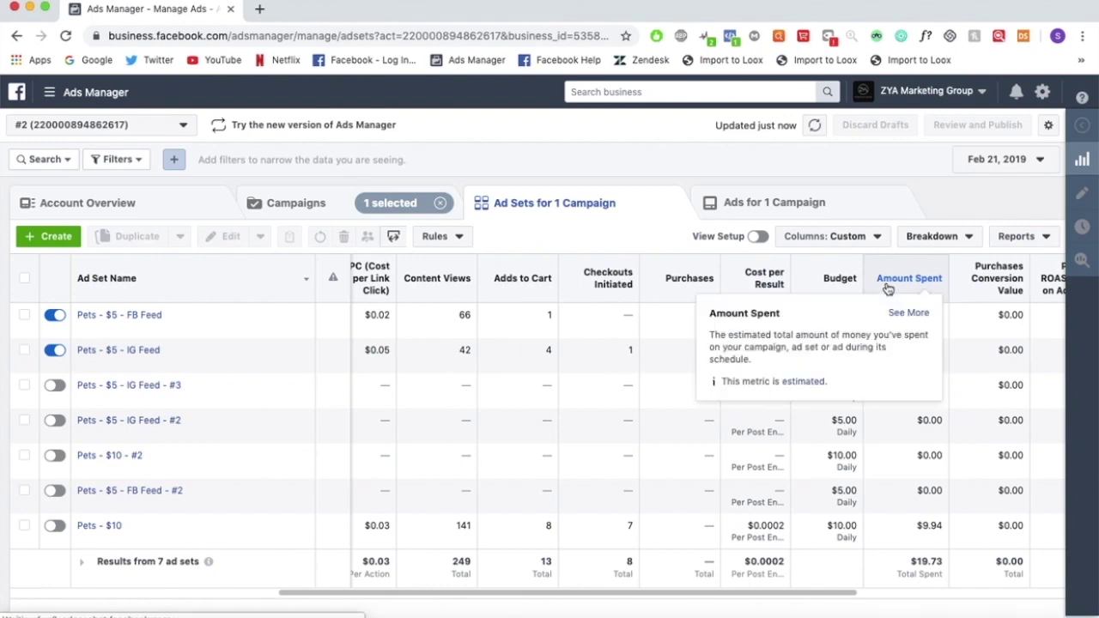
{"action": "left_click", "coordinate": [884, 288]}
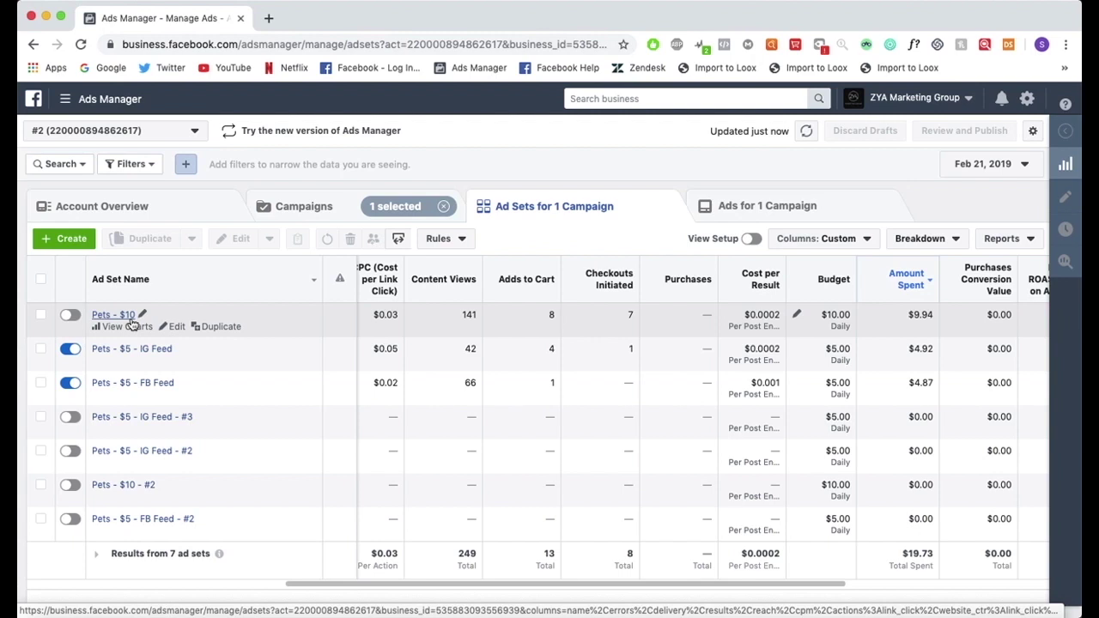
- Filter the ad set list to only Pets - $10, Pets - $5 - IG Feed and Pets - $5 - FB Feed
{"action": "left_click", "coordinate": [40, 315]}
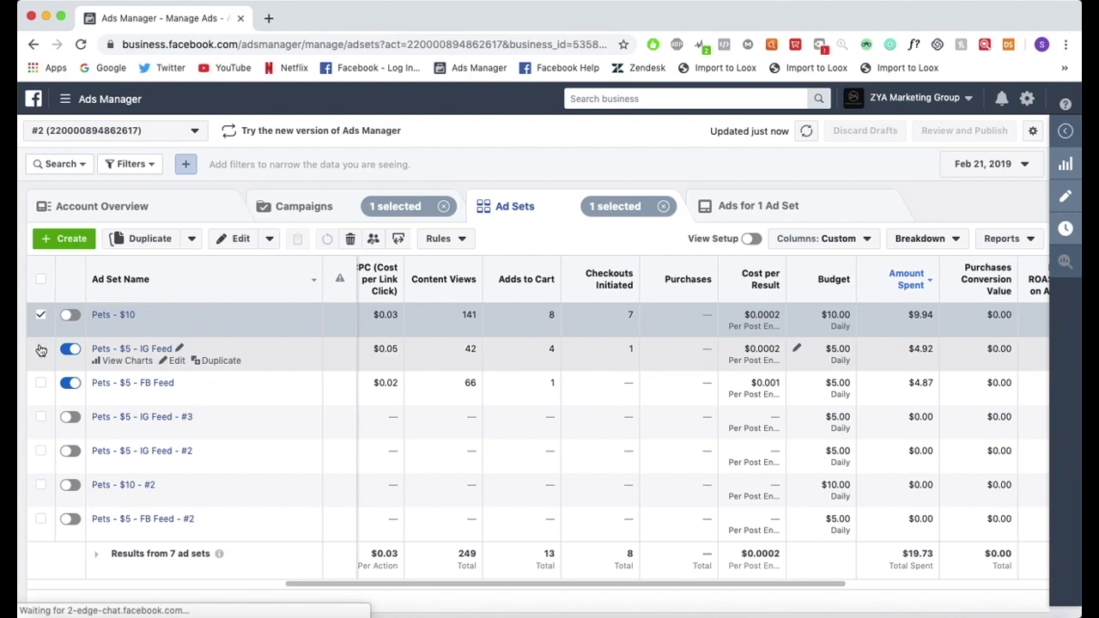
{"action": "left_click", "coordinate": [40, 348]}
{"action": "left_click", "coordinate": [40, 383]}
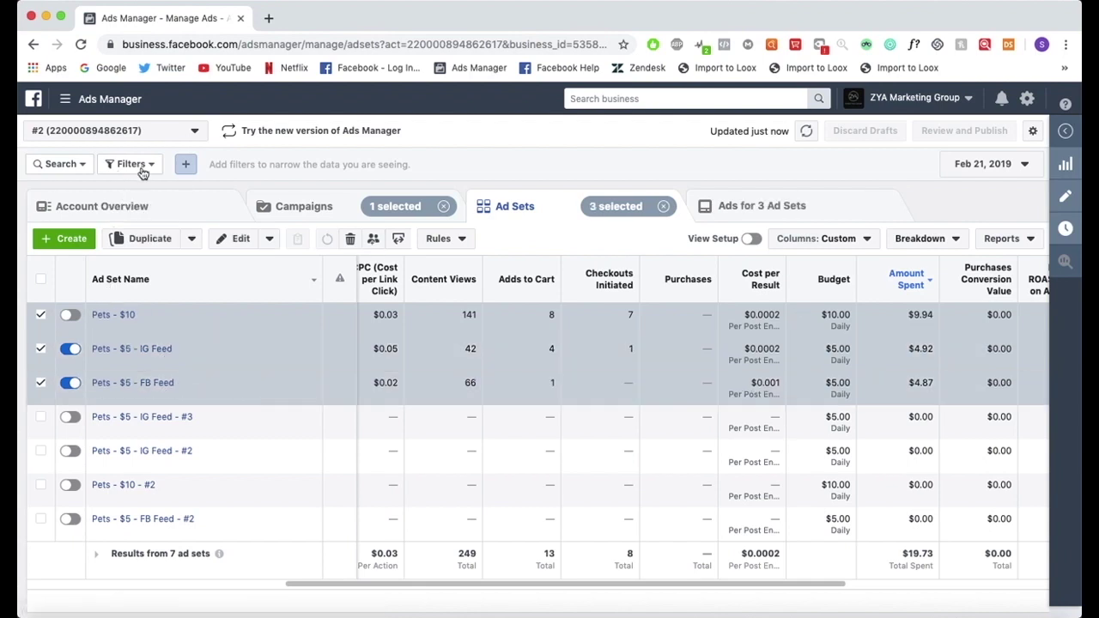
{"action": "left_click", "coordinate": [130, 164]}
{"action": "left_click", "coordinate": [144, 195]}
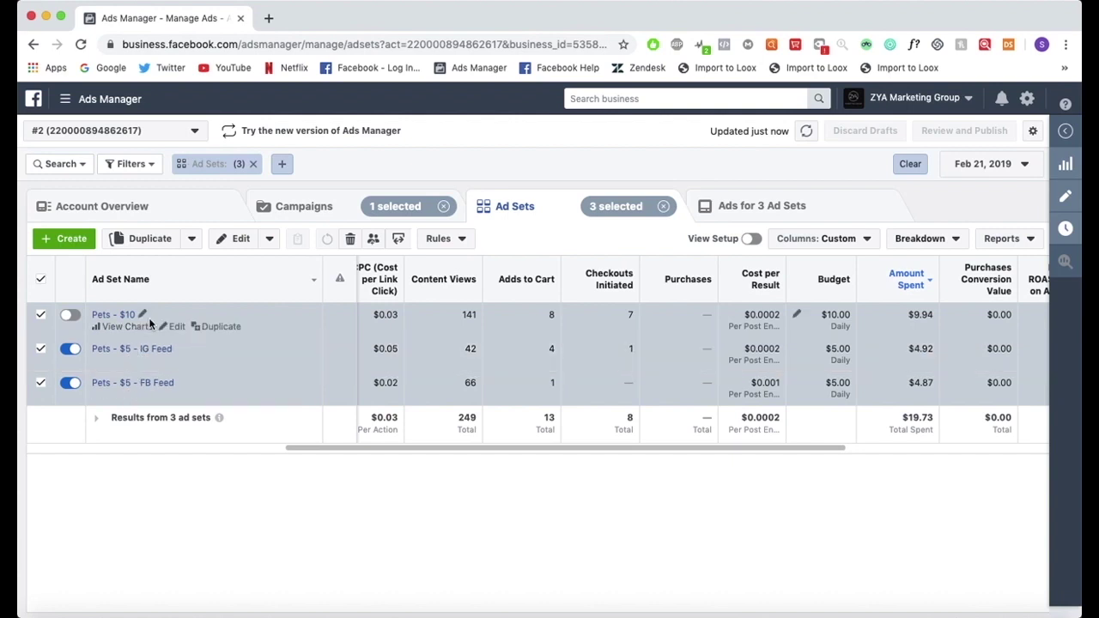
- Open the Pets - $10 ad set for editing and examine its daily budget, locations, languages and detailed targeting interests
{"action": "left_click", "coordinate": [176, 327]}
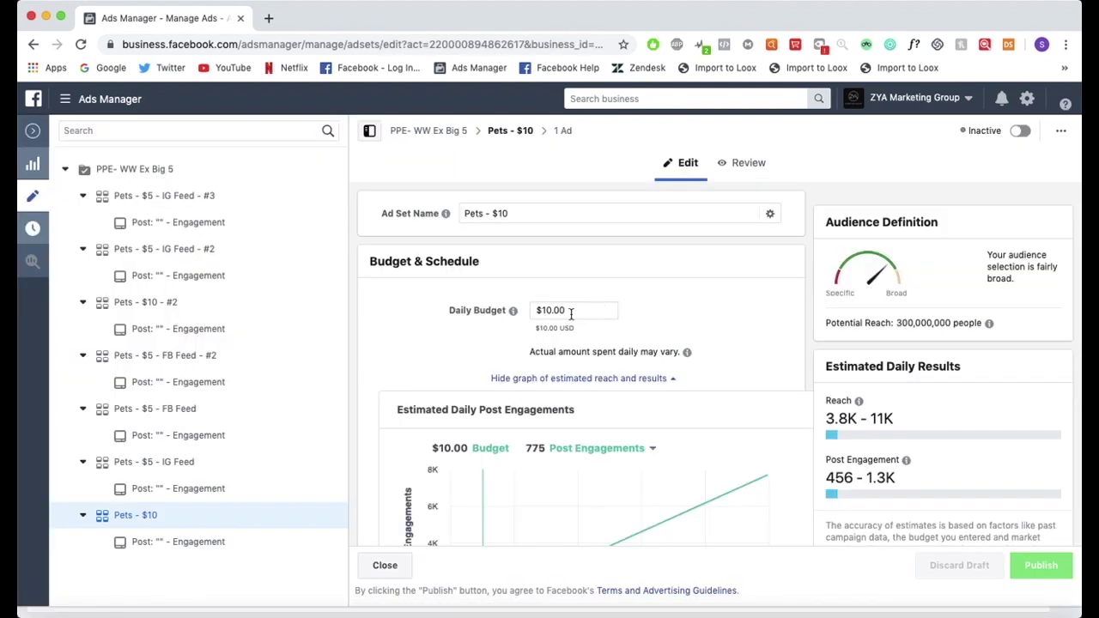
{"action": "scroll", "coordinate": [570, 313], "scroll_direction": "down", "scroll_amount": 10}
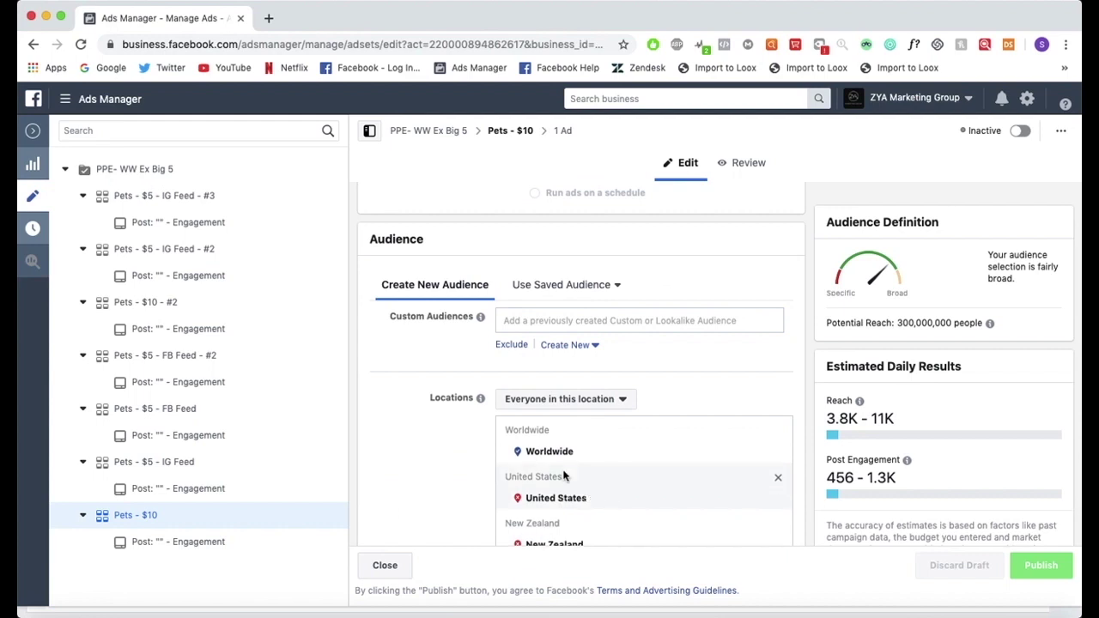
{"action": "scroll", "coordinate": [466, 344], "scroll_direction": "down", "scroll_amount": 5}
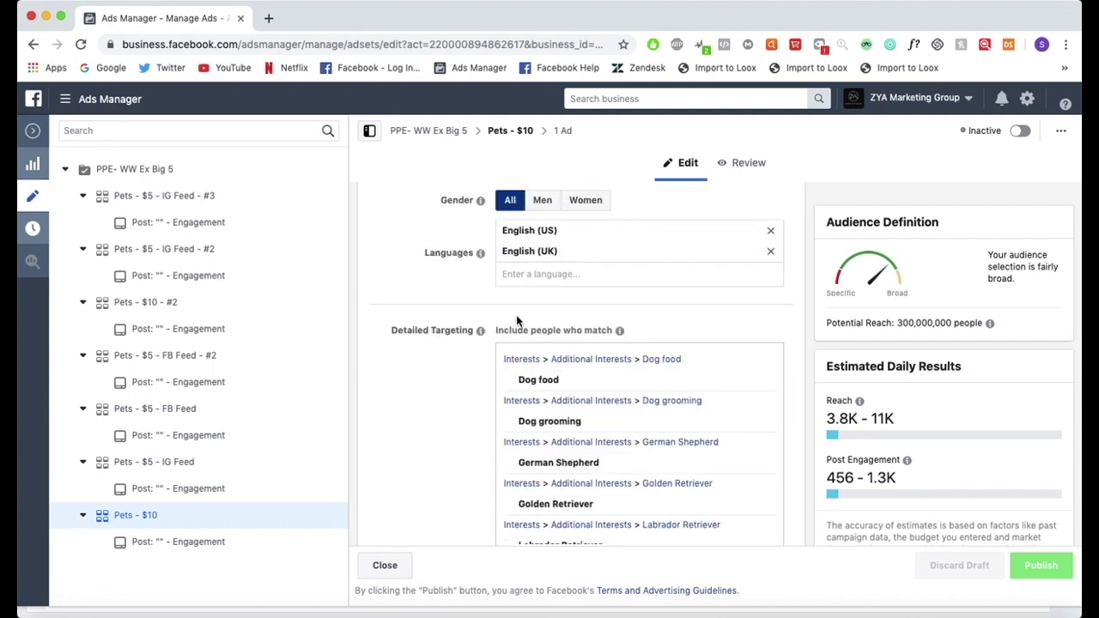
{"action": "scroll", "coordinate": [601, 335], "scroll_direction": "down", "scroll_amount": 2}
{"action": "scroll", "coordinate": [625, 342], "scroll_direction": "down", "scroll_amount": 3}
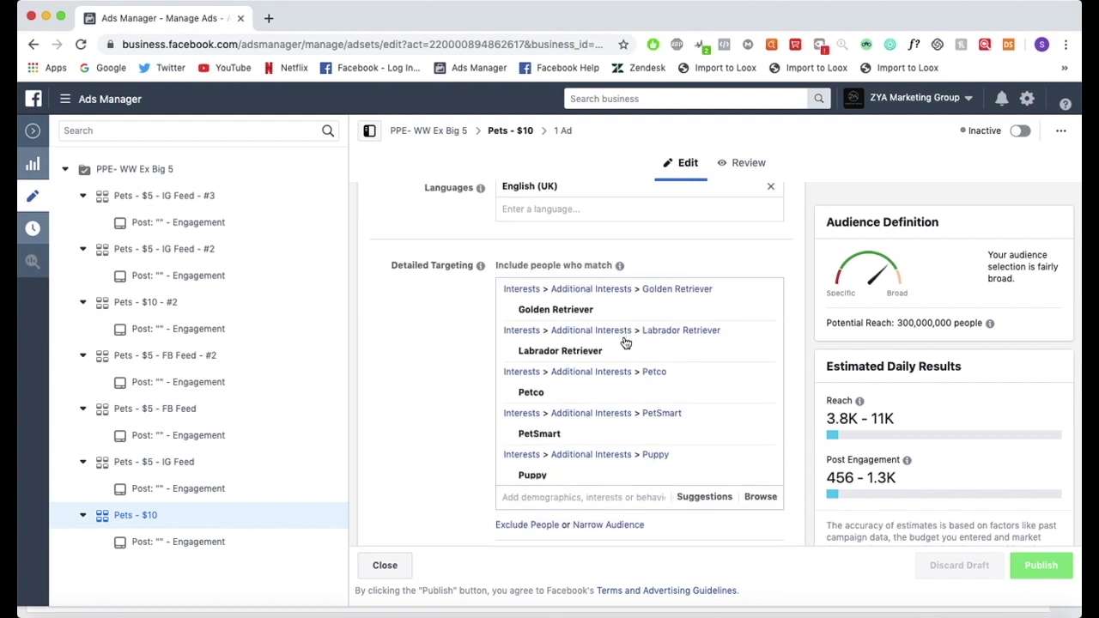
{"action": "scroll", "coordinate": [625, 342], "scroll_direction": "up", "scroll_amount": 3}
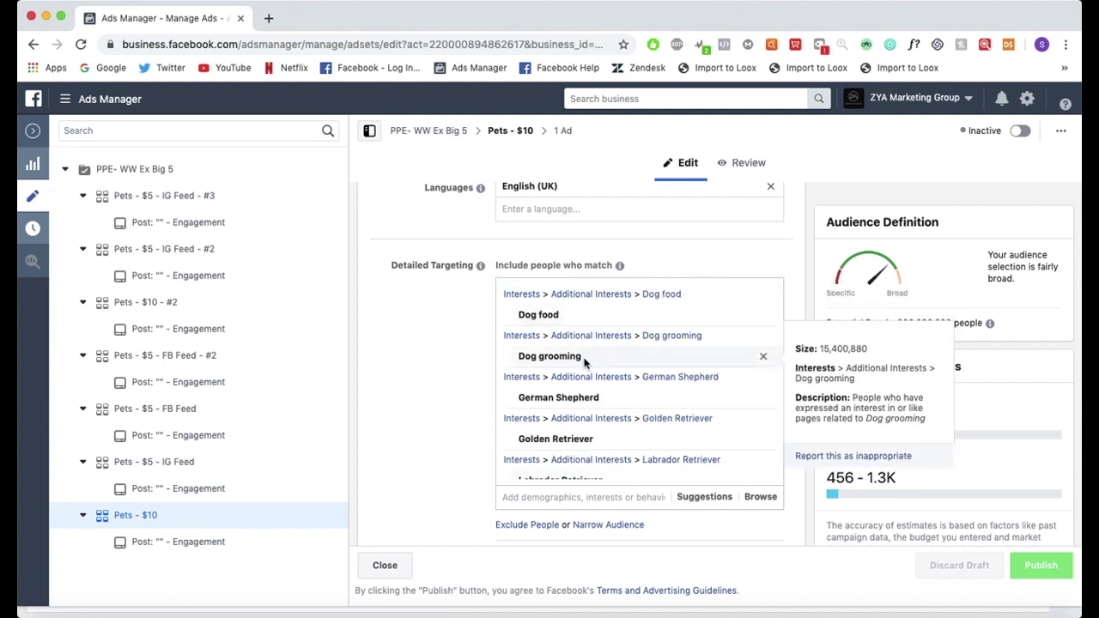
{"action": "scroll", "coordinate": [601, 399], "scroll_direction": "down", "scroll_amount": 1}
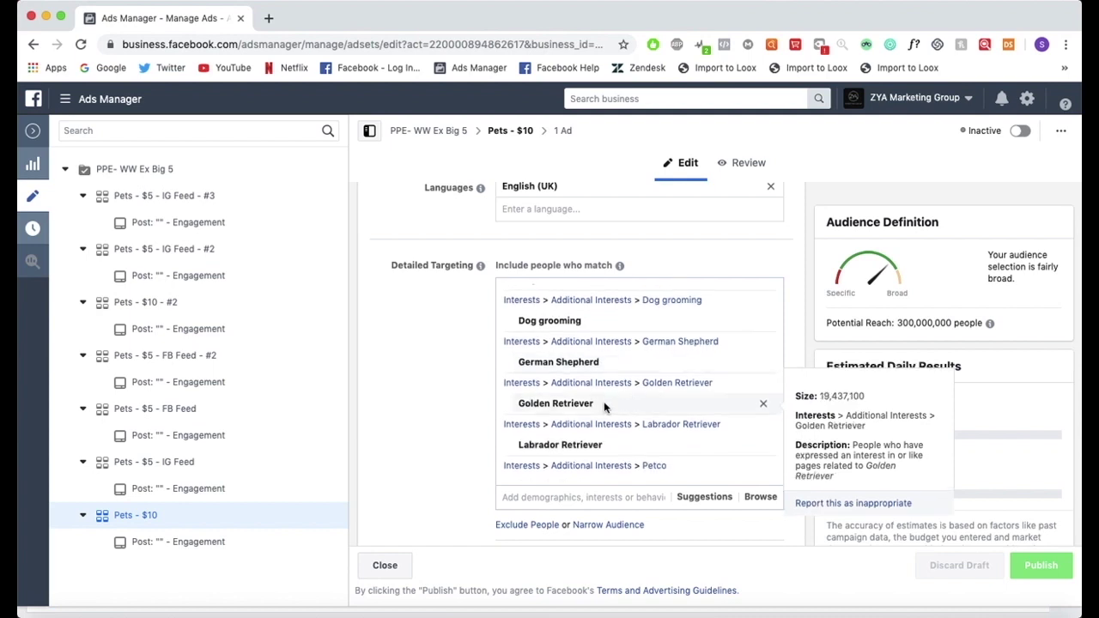
{"action": "scroll", "coordinate": [604, 401], "scroll_direction": "down", "scroll_amount": 1}
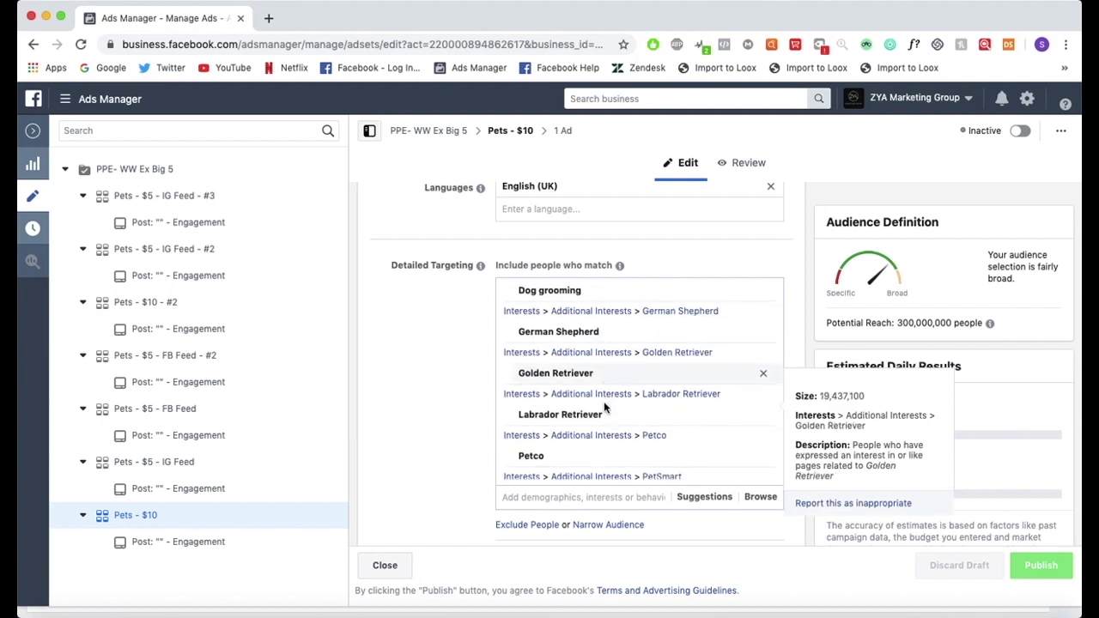
- Examine the Pets - $10 ad set's manual placements and its device options
{"action": "scroll", "coordinate": [474, 399], "scroll_direction": "down", "scroll_amount": 6}
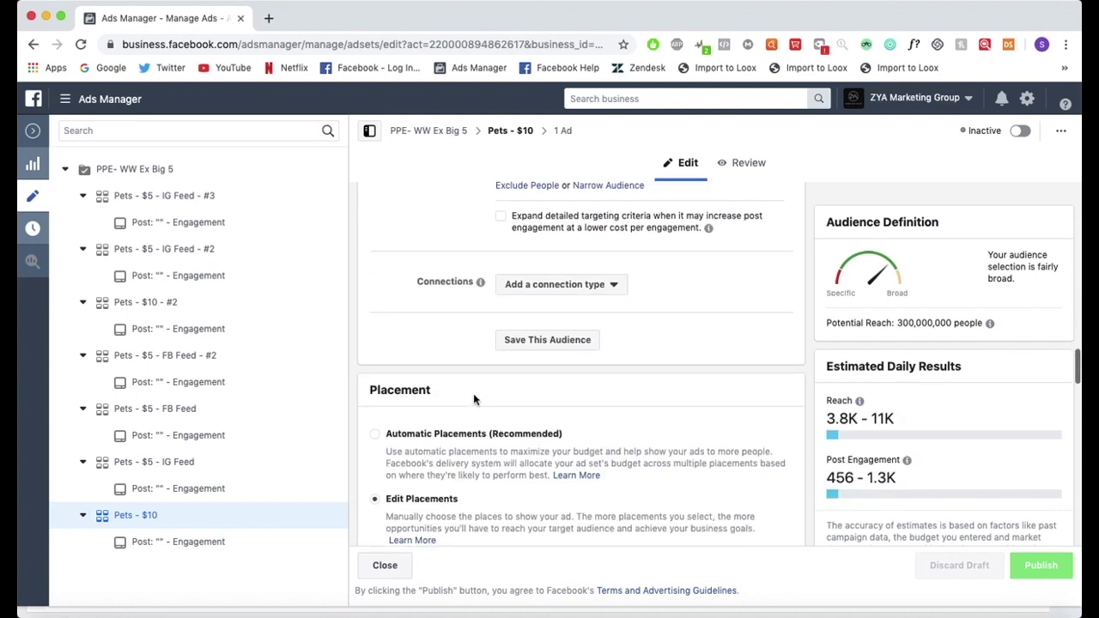
{"action": "scroll", "coordinate": [474, 399], "scroll_direction": "down", "scroll_amount": 5}
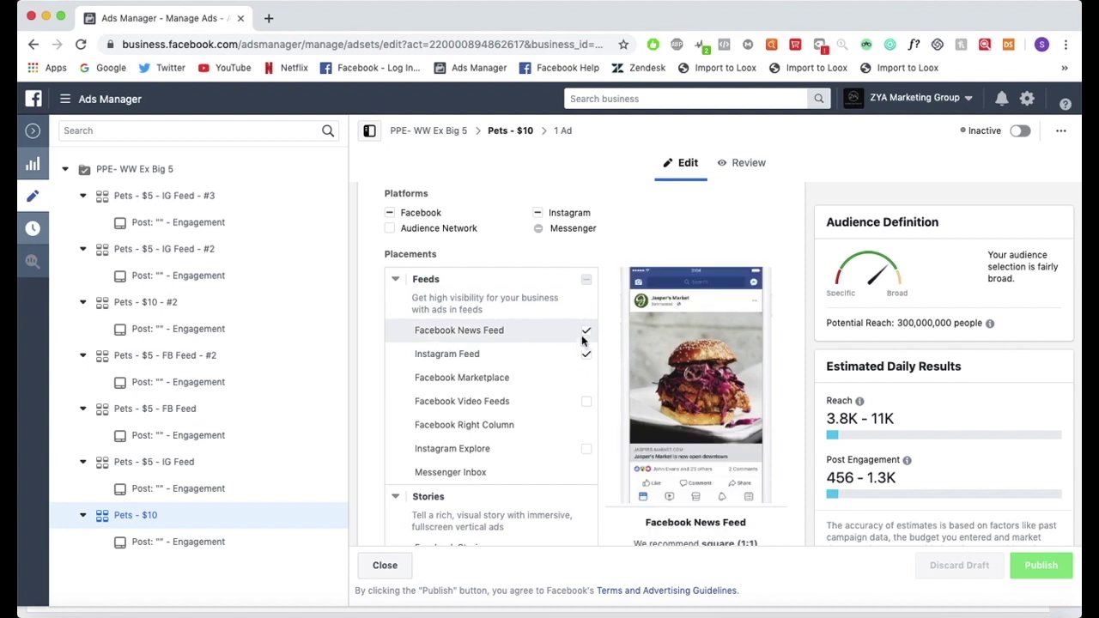
{"action": "scroll", "coordinate": [580, 338], "scroll_direction": "up", "scroll_amount": 3}
{"action": "left_click", "coordinate": [404, 295]}
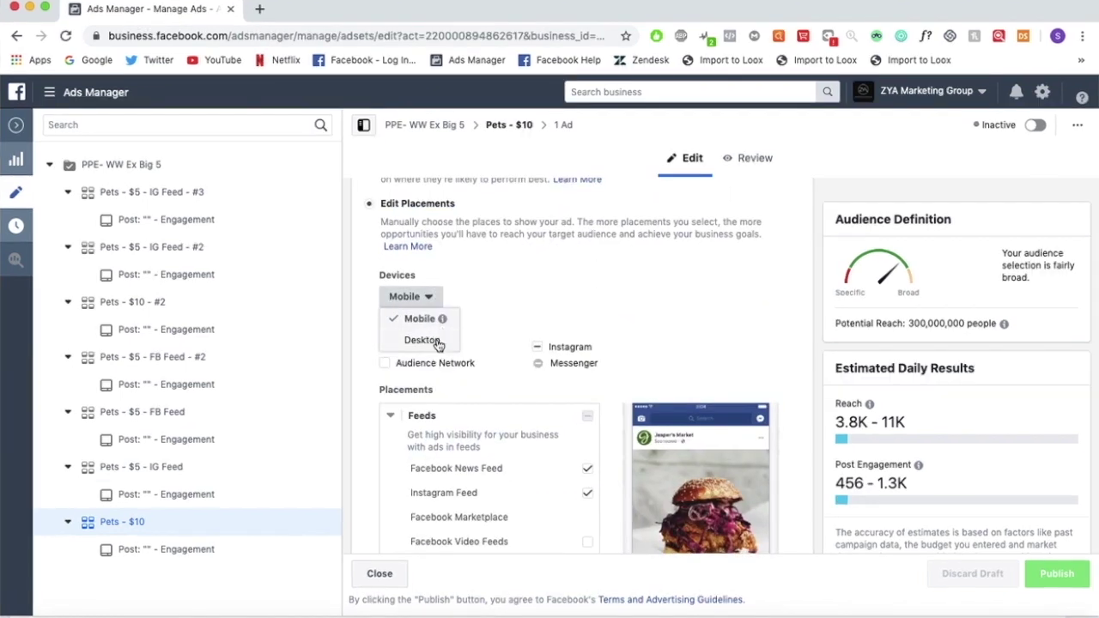
{"action": "left_click", "coordinate": [540, 321]}
{"action": "scroll", "coordinate": [540, 320], "scroll_direction": "down", "scroll_amount": 15}
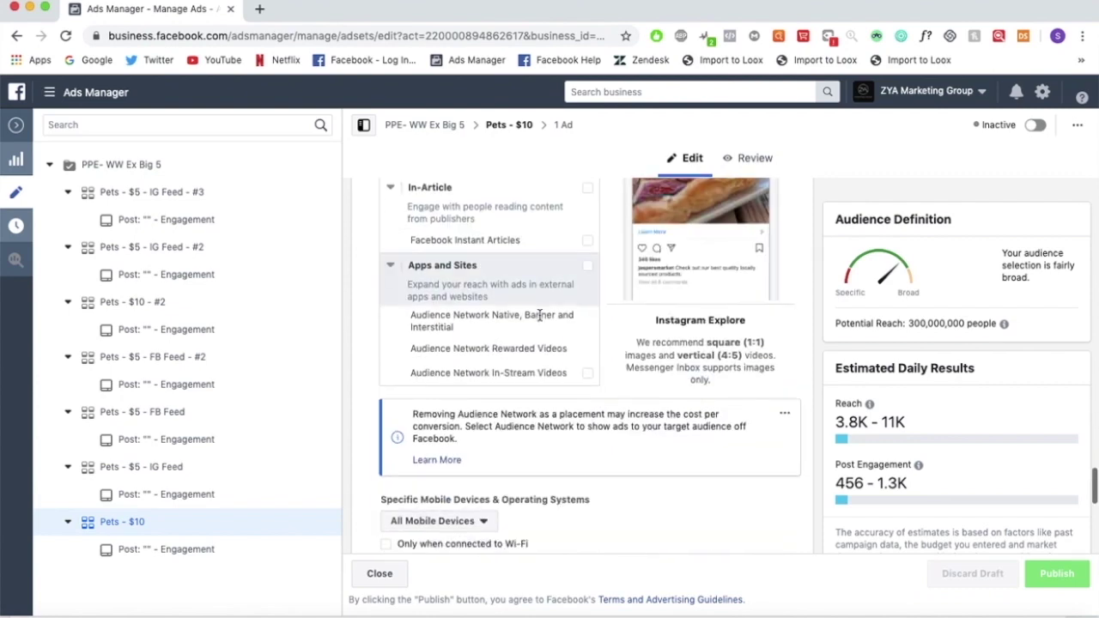
- Choose Post Engagement as the optimization for ad delivery and close the ad set editor without publishing the draft
{"action": "scroll", "coordinate": [540, 321], "scroll_direction": "down", "scroll_amount": 1}
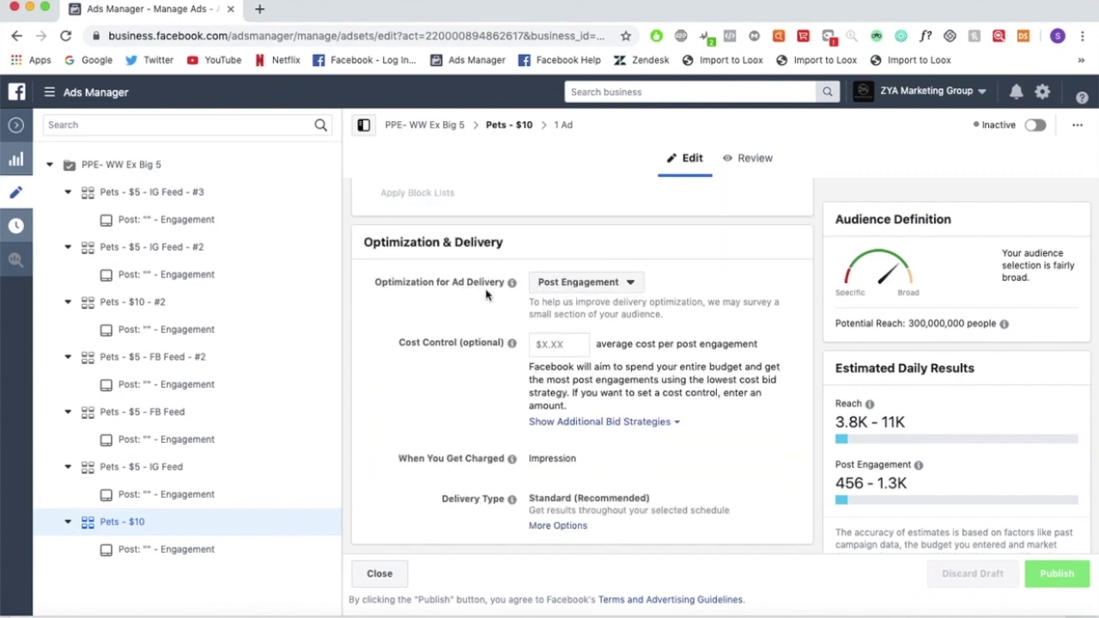
{"action": "left_click", "coordinate": [545, 281]}
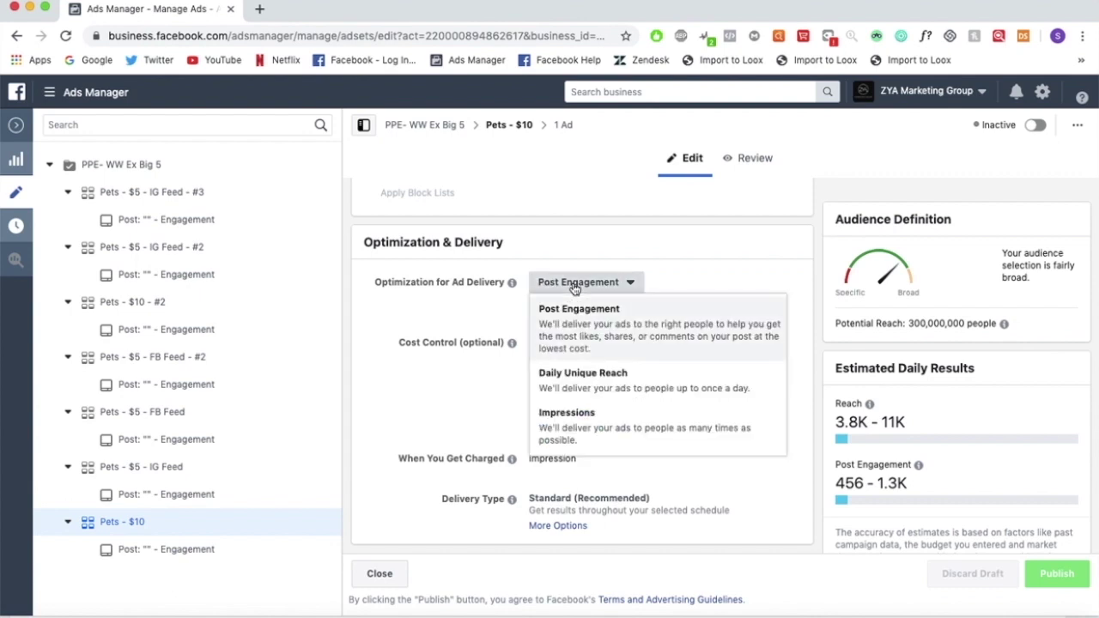
{"action": "left_click", "coordinate": [573, 348]}
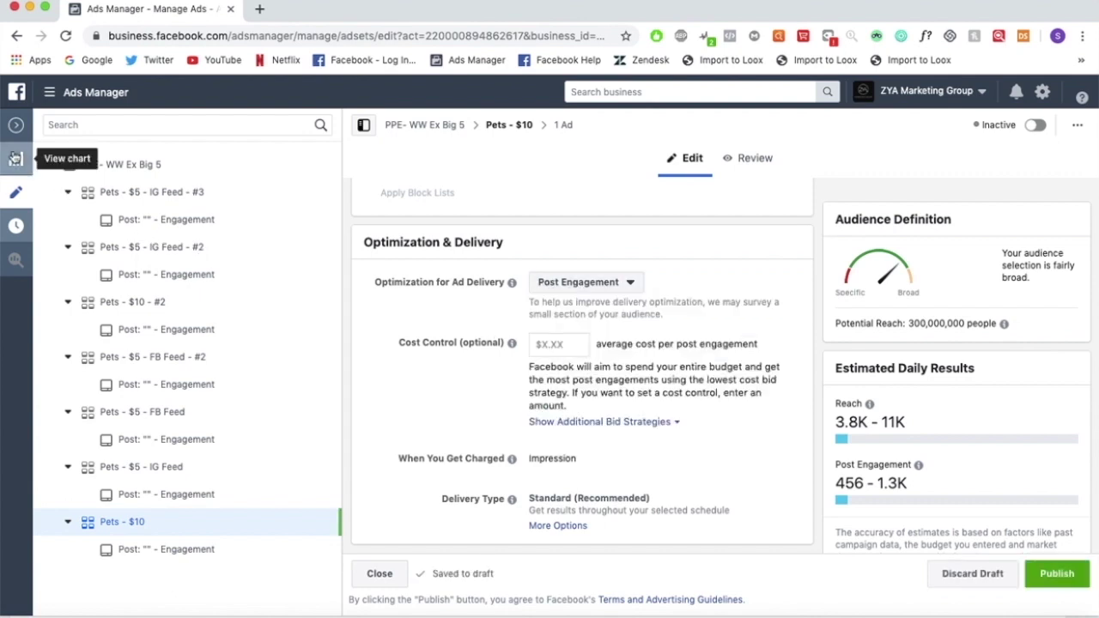
{"action": "left_click", "coordinate": [15, 127]}
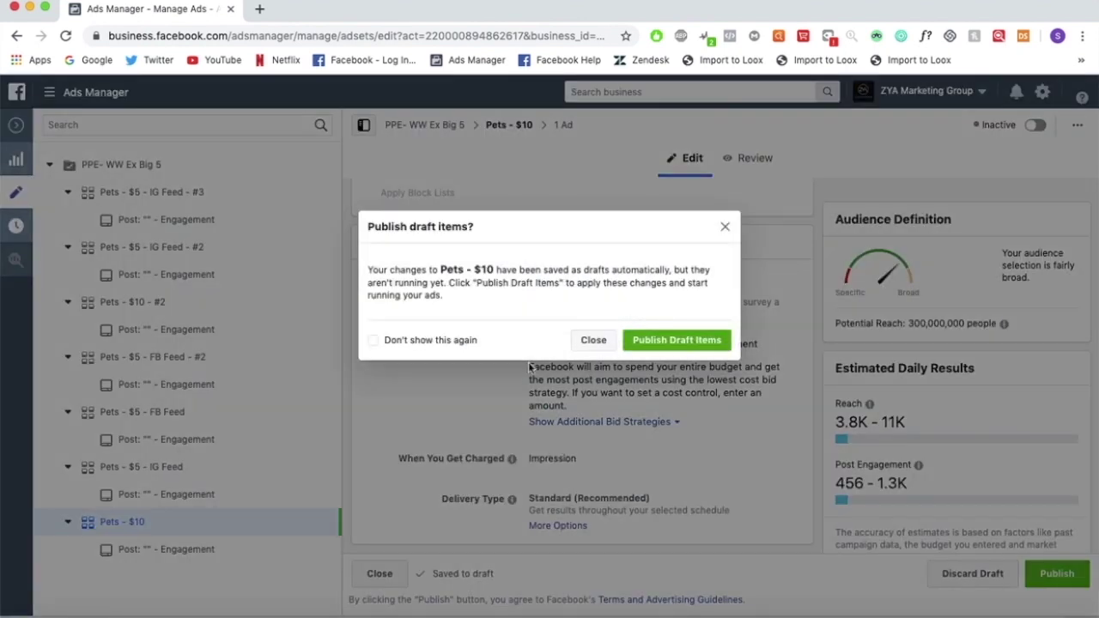
{"action": "left_click", "coordinate": [594, 340]}
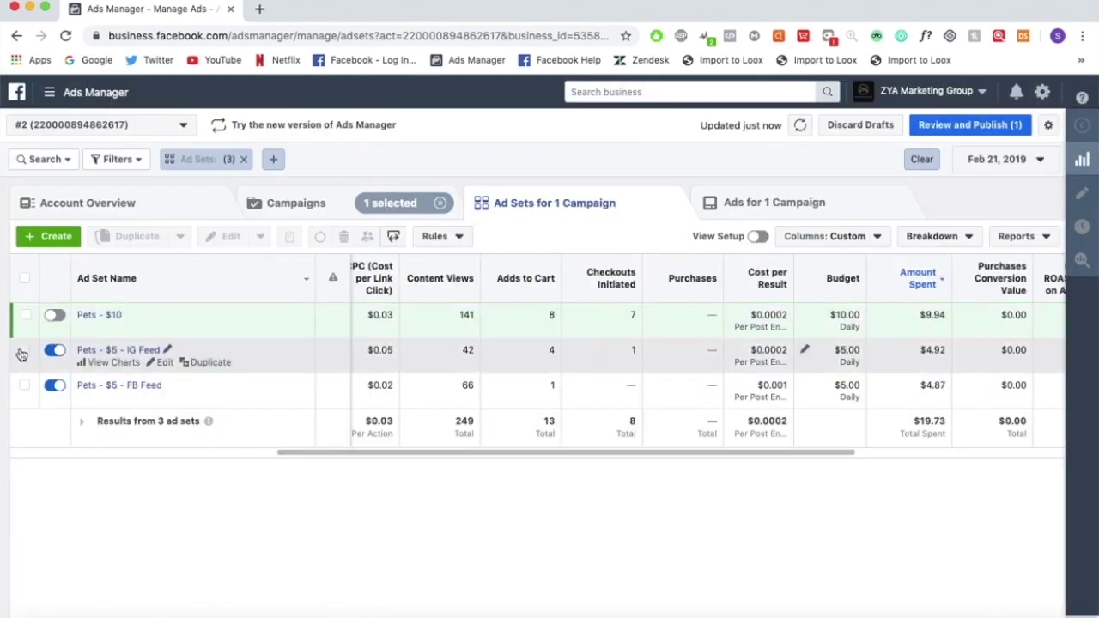
- Review the three filtered ad sets' results and total amount spent, and remove the ad set filter
{"action": "left_click", "coordinate": [24, 350]}
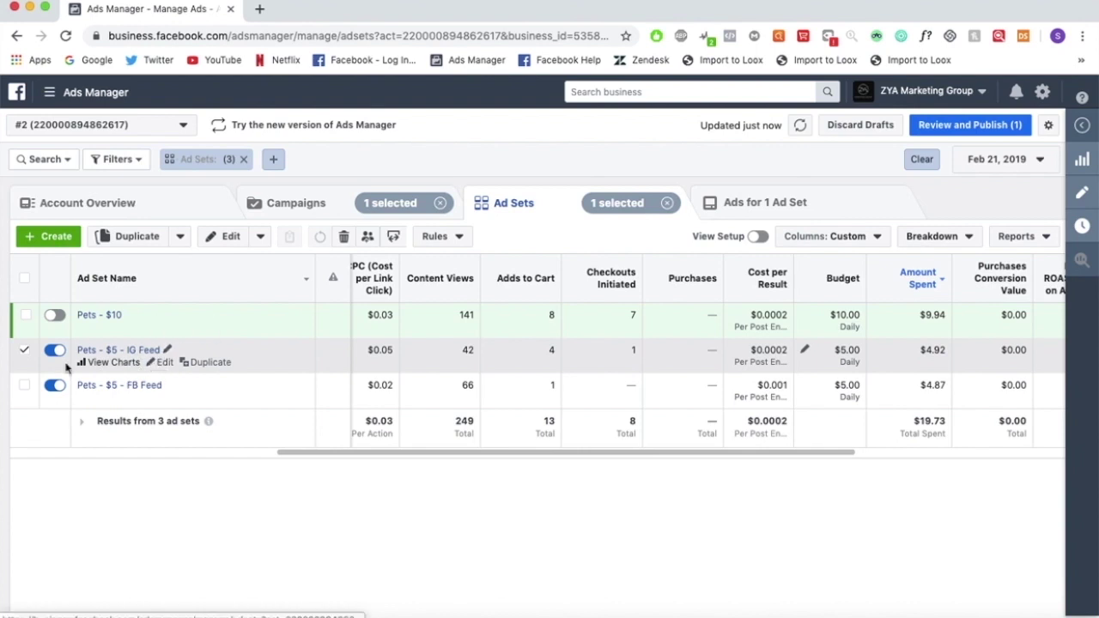
{"action": "left_click", "coordinate": [25, 350]}
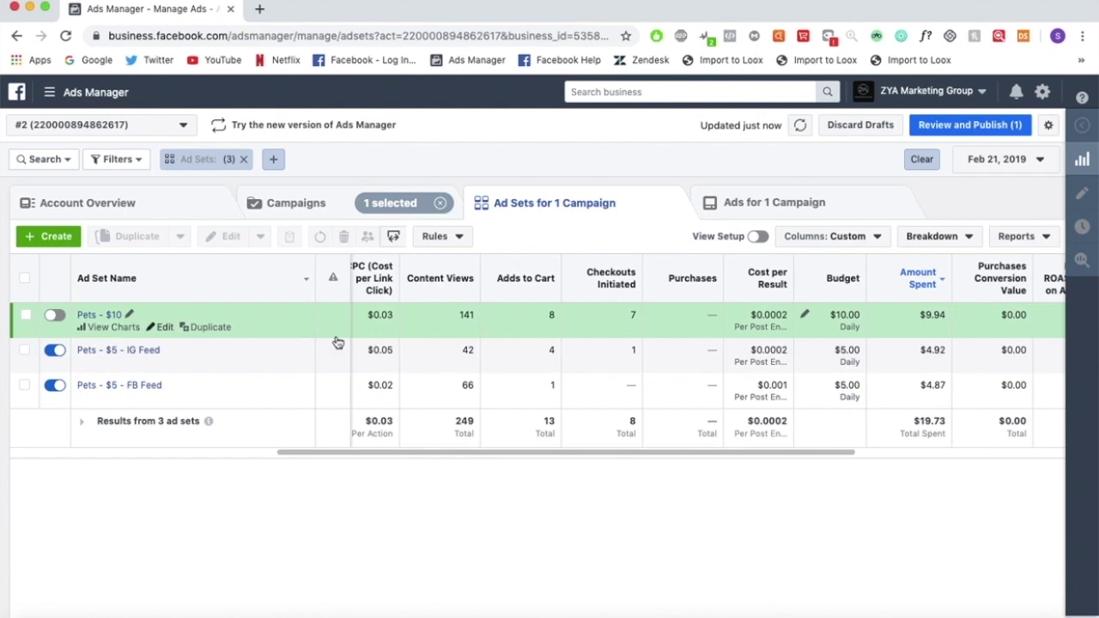
{"action": "left_click_drag", "start_coordinate": [912, 420], "coordinate": [962, 429]}
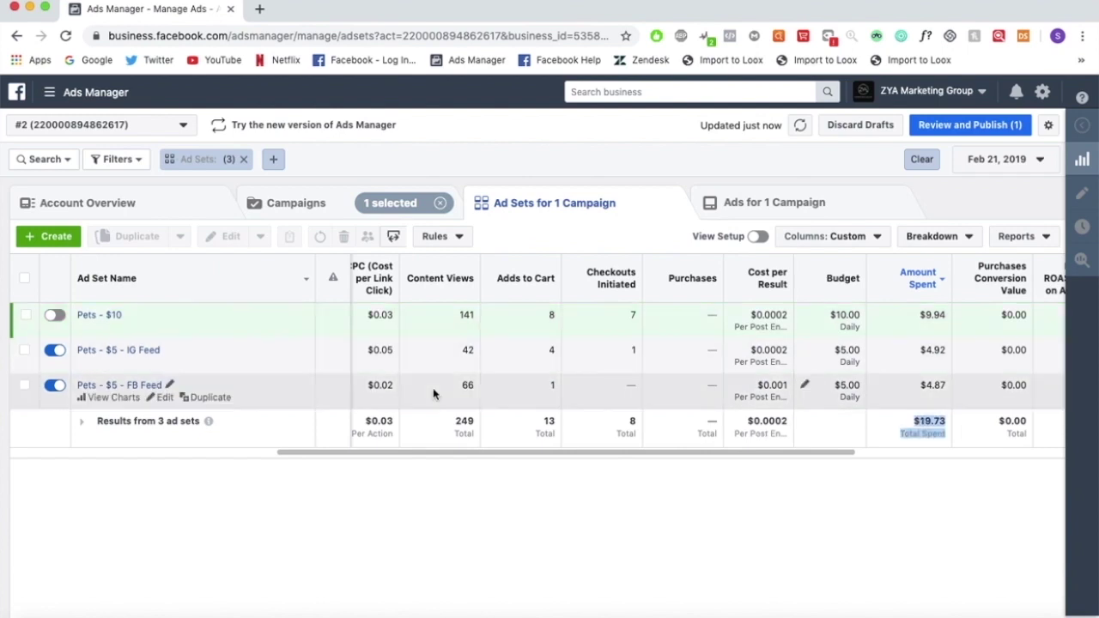
{"action": "scroll", "coordinate": [415, 434], "scroll_direction": "left", "scroll_amount": 10}
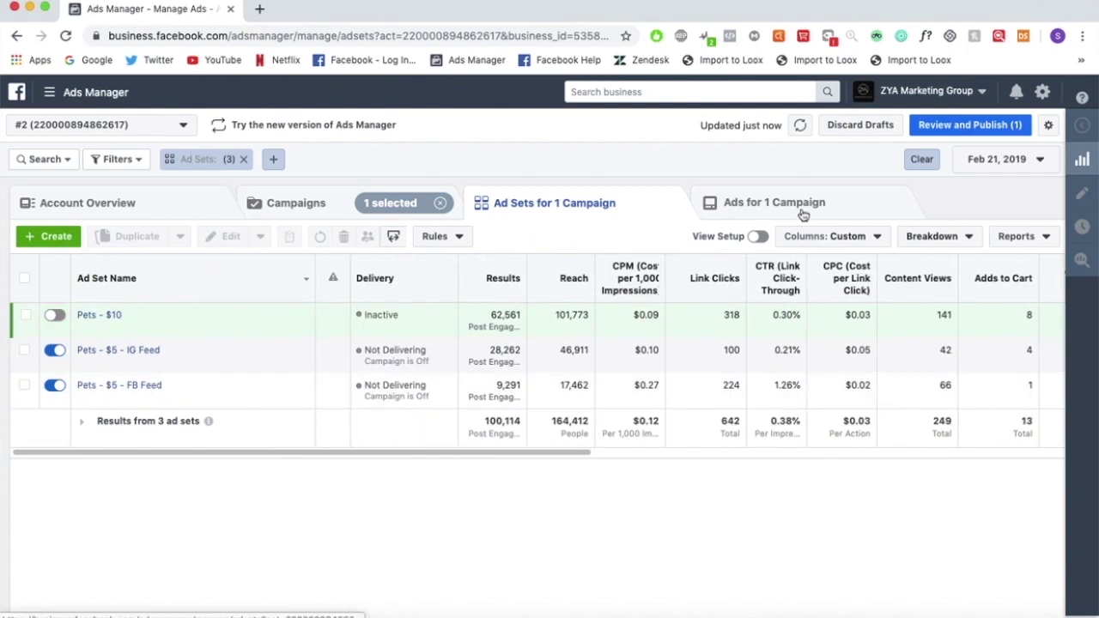
{"action": "left_click", "coordinate": [245, 161]}
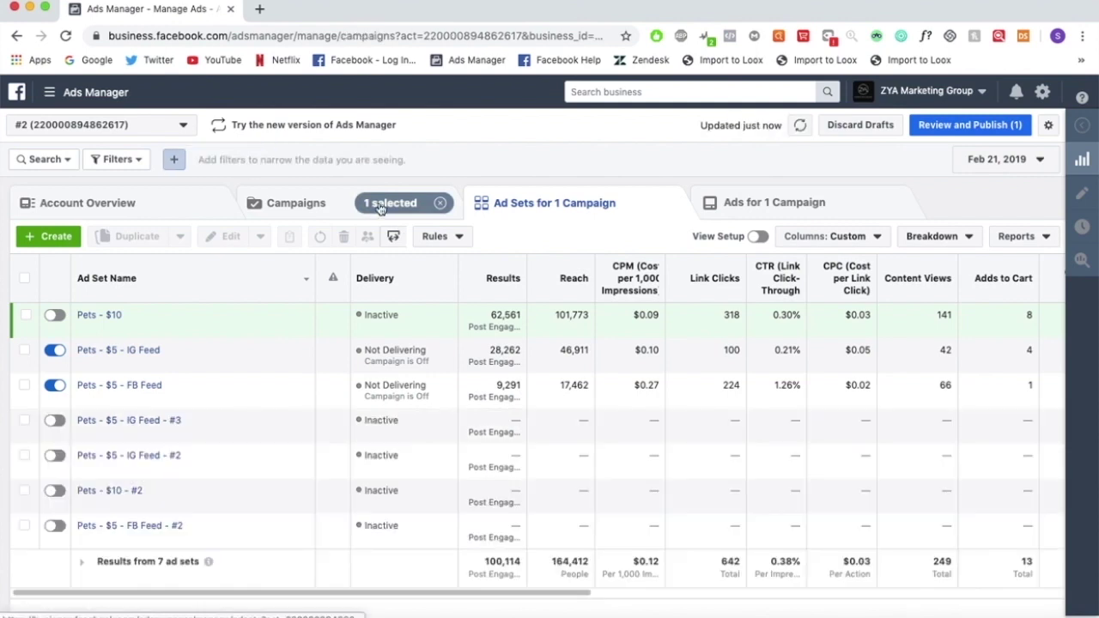
- Return to the campaign list and check the amount spent by the PPE- WW Ex Big 5 campaign
{"action": "left_click", "coordinate": [380, 206]}
{"action": "scroll", "coordinate": [938, 326], "scroll_direction": "right", "scroll_amount": 5}
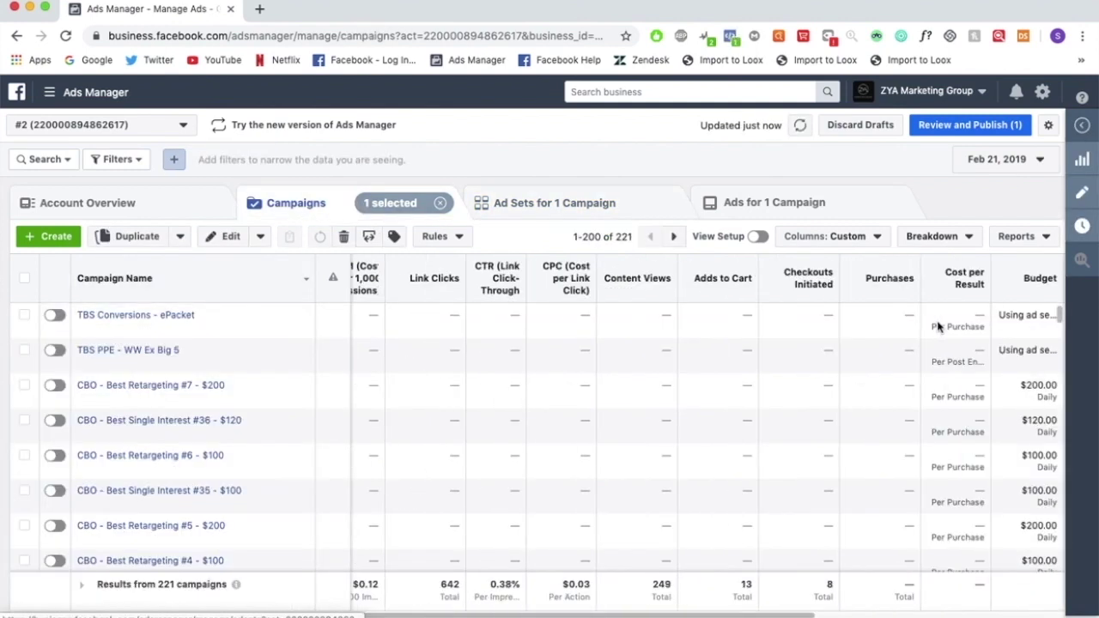
{"action": "scroll", "coordinate": [938, 326], "scroll_direction": "right", "scroll_amount": 5}
{"action": "mouse_move", "coordinate": [683, 278]}
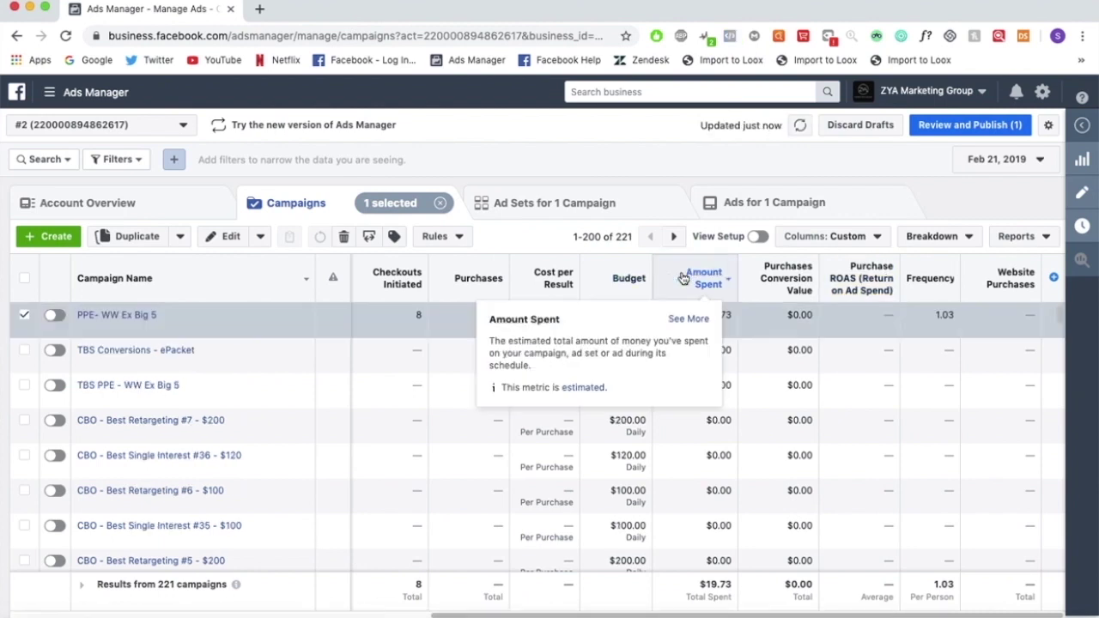
- Set the reporting date to Feb 22, 2019
{"action": "left_click", "coordinate": [1014, 169]}
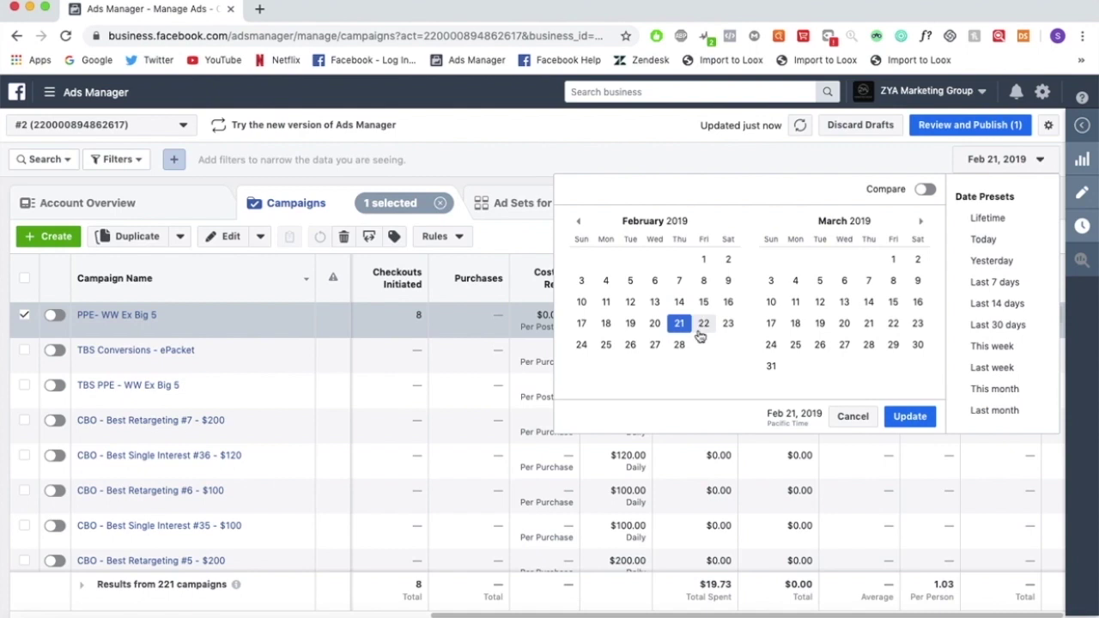
{"action": "left_click", "coordinate": [703, 329]}
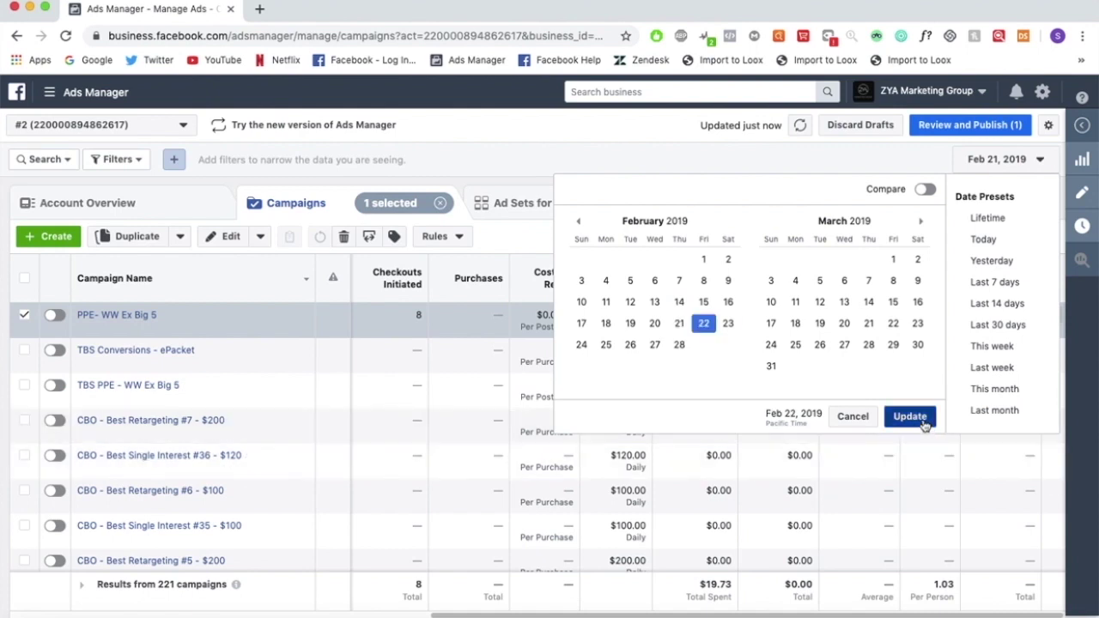
{"action": "left_click", "coordinate": [912, 417]}
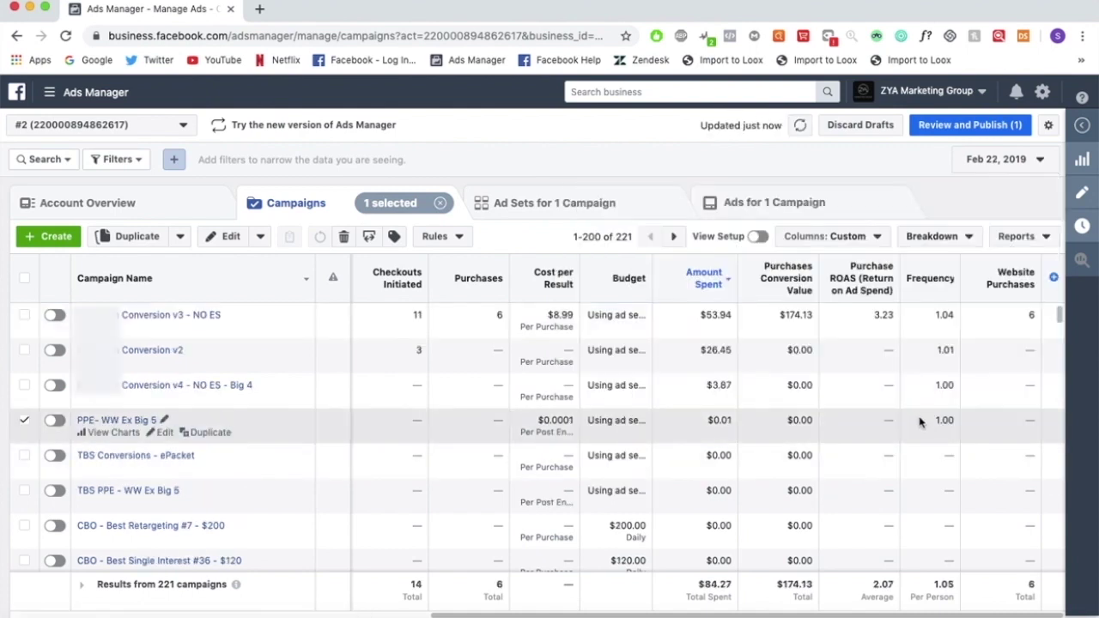
- Select only the Conversion v3 - NO ES campaign and examine its purchases, amount spent, conversion value and ROAS
{"action": "left_click", "coordinate": [249, 317]}
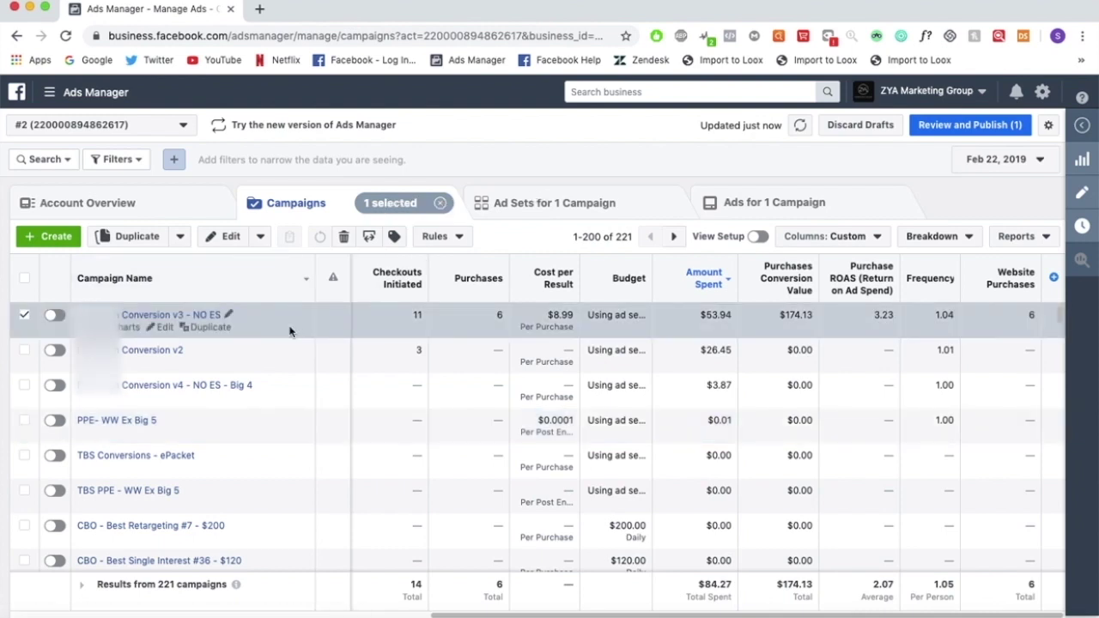
{"action": "scroll", "coordinate": [289, 332], "scroll_direction": "left", "scroll_amount": 3}
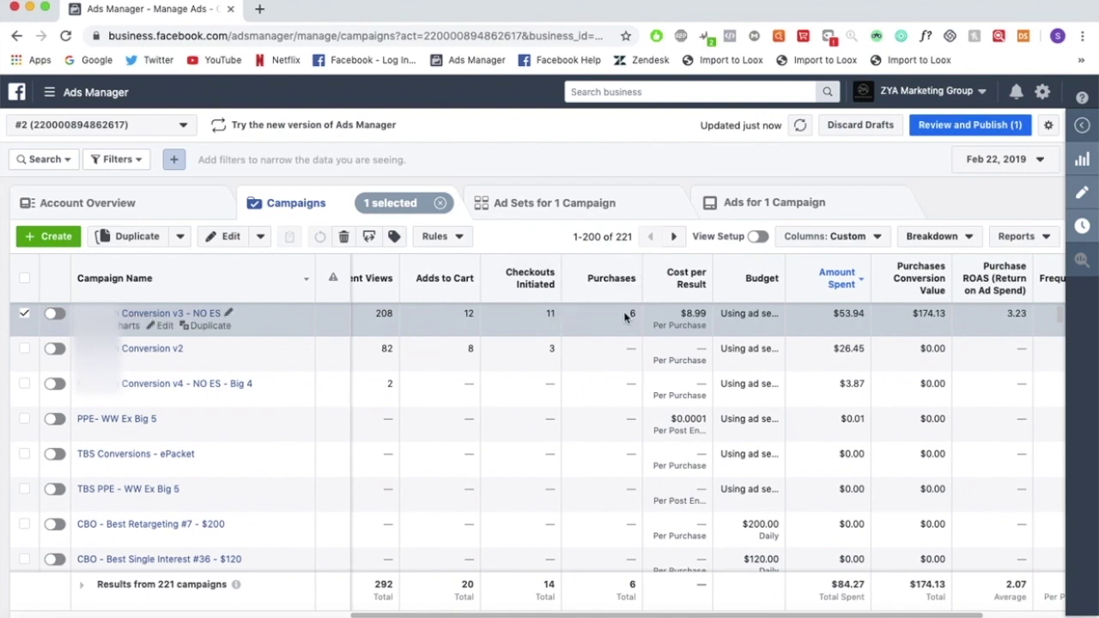
{"action": "scroll", "coordinate": [626, 314], "scroll_direction": "right", "scroll_amount": 3}
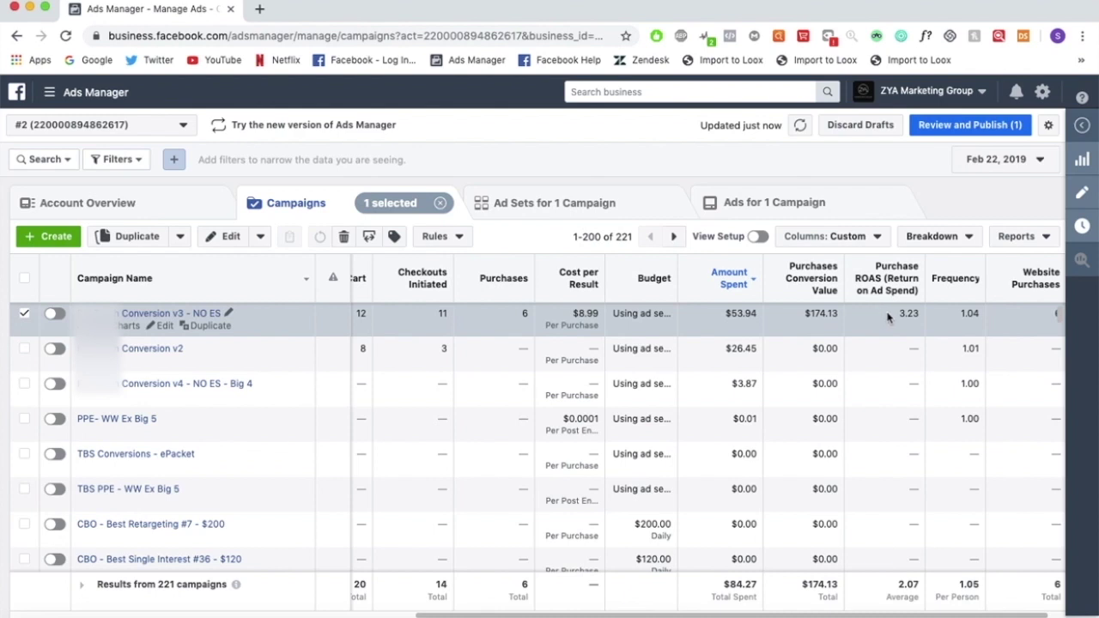
{"action": "left_click_drag", "start_coordinate": [896, 313], "coordinate": [920, 317]}
{"action": "left_click_drag", "start_coordinate": [726, 315], "coordinate": [762, 318]}
{"action": "left_click", "coordinate": [808, 313]}
{"action": "scroll", "coordinate": [840, 318], "scroll_direction": "left", "scroll_amount": 4}
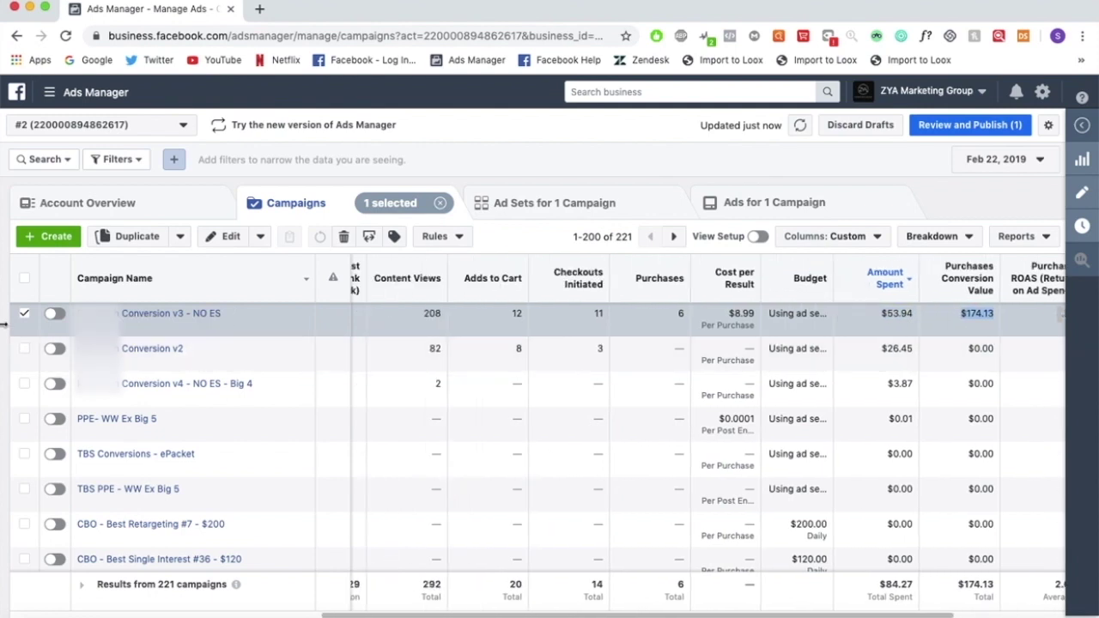
- Show the ad sets of the Conversion v3 - NO ES campaign and sort them by highest amount spent, dismissing the Inspect tip
{"action": "left_click", "coordinate": [25, 314]}
{"action": "left_click", "coordinate": [25, 314]}
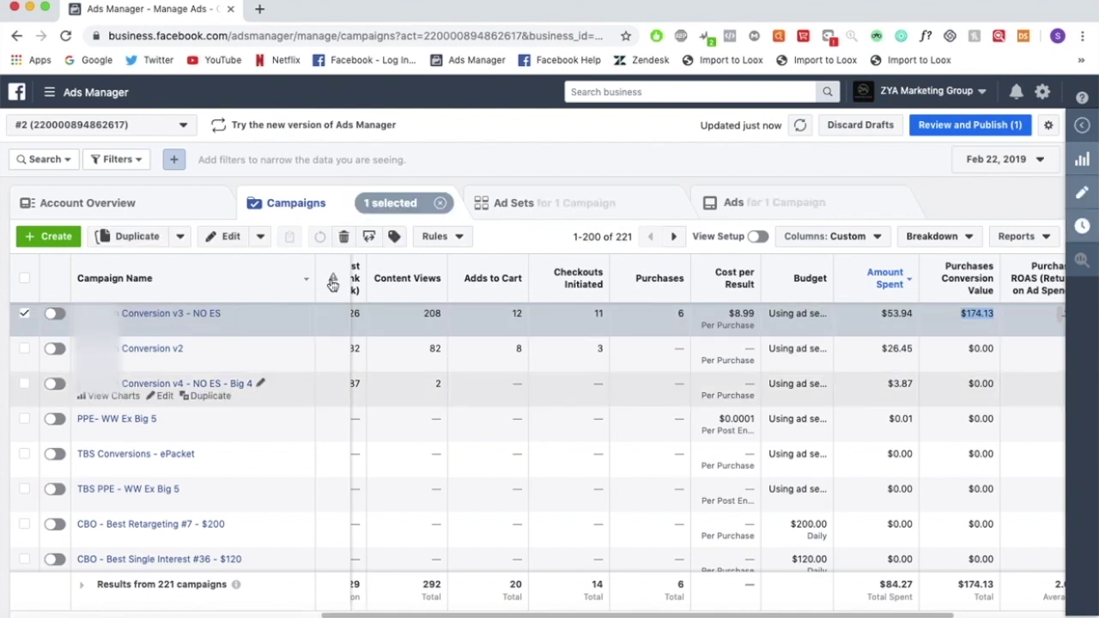
{"action": "left_click", "coordinate": [531, 212]}
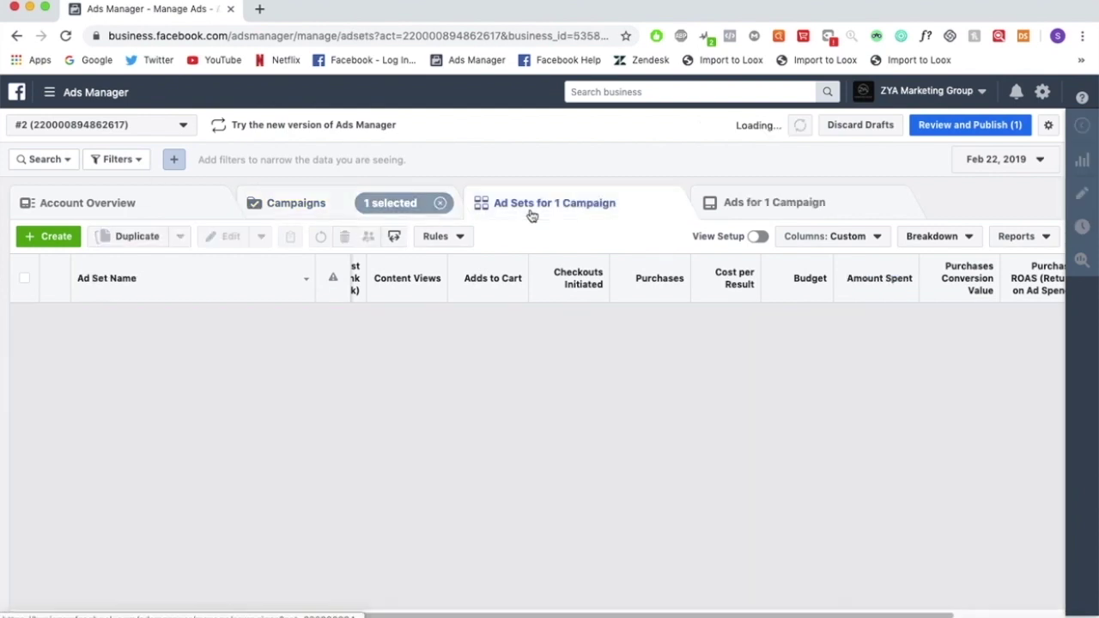
{"action": "scroll", "coordinate": [804, 410], "scroll_direction": "right", "scroll_amount": 2}
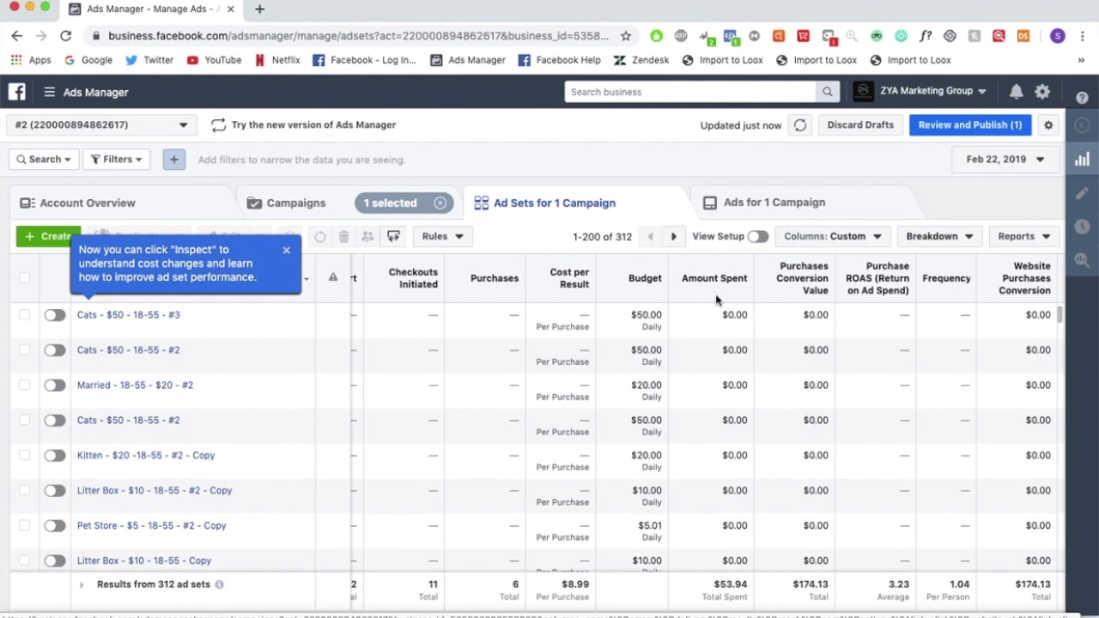
{"action": "left_click", "coordinate": [719, 278]}
{"action": "left_click", "coordinate": [287, 252]}
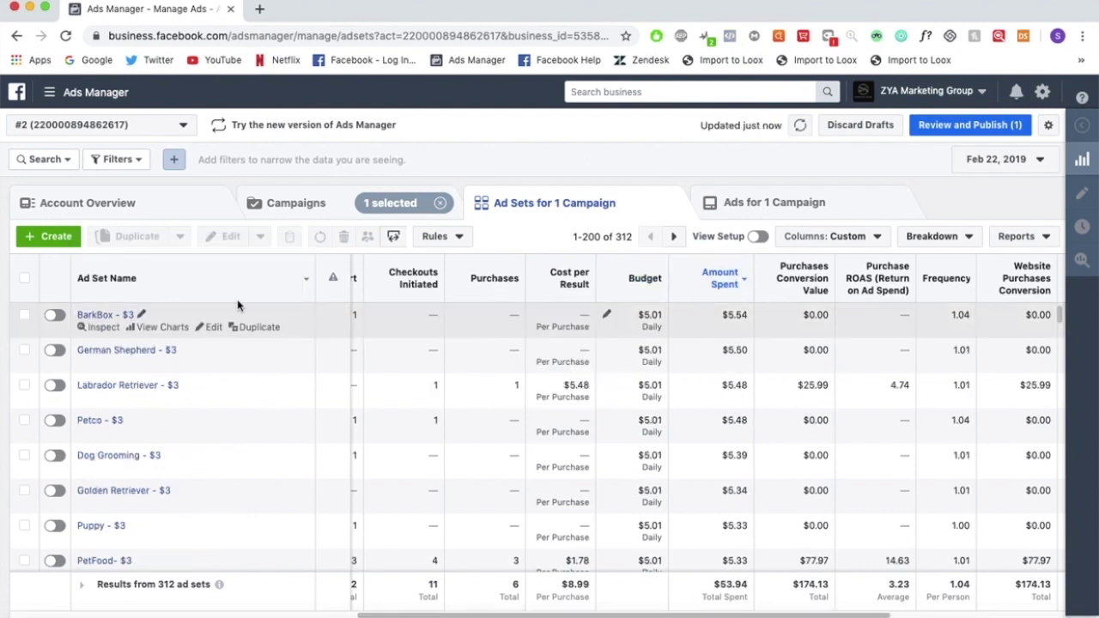
- Select the ten ad sets from BarkBox - $3 through Dogs - $3 to review them together, and clear the selection
{"action": "left_click", "coordinate": [24, 315]}
{"action": "scroll", "coordinate": [116, 395], "scroll_direction": "down", "scroll_amount": 3}
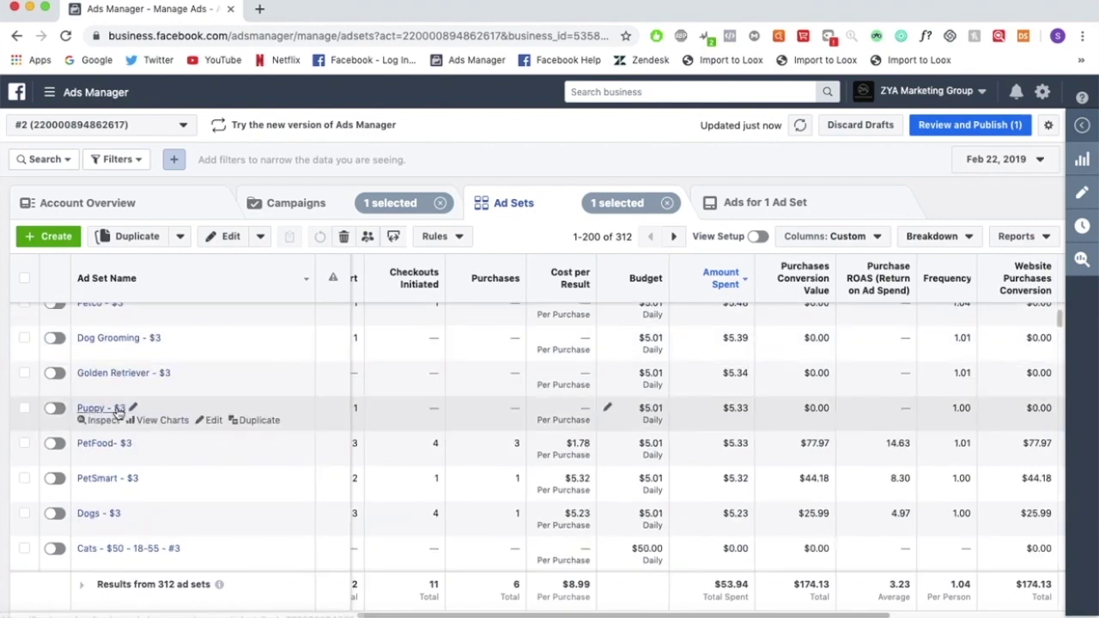
{"action": "left_click", "coordinate": [24, 513], "text": "shift"}
{"action": "scroll", "coordinate": [129, 361], "scroll_direction": "up", "scroll_amount": 3}
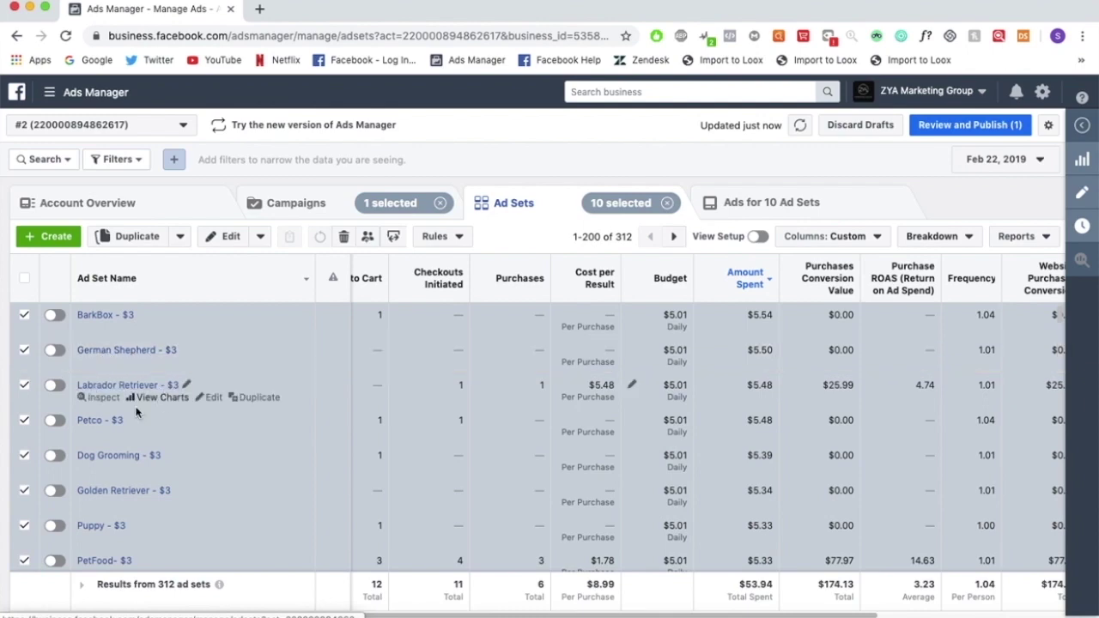
{"action": "scroll", "coordinate": [135, 463], "scroll_direction": "down", "scroll_amount": 3}
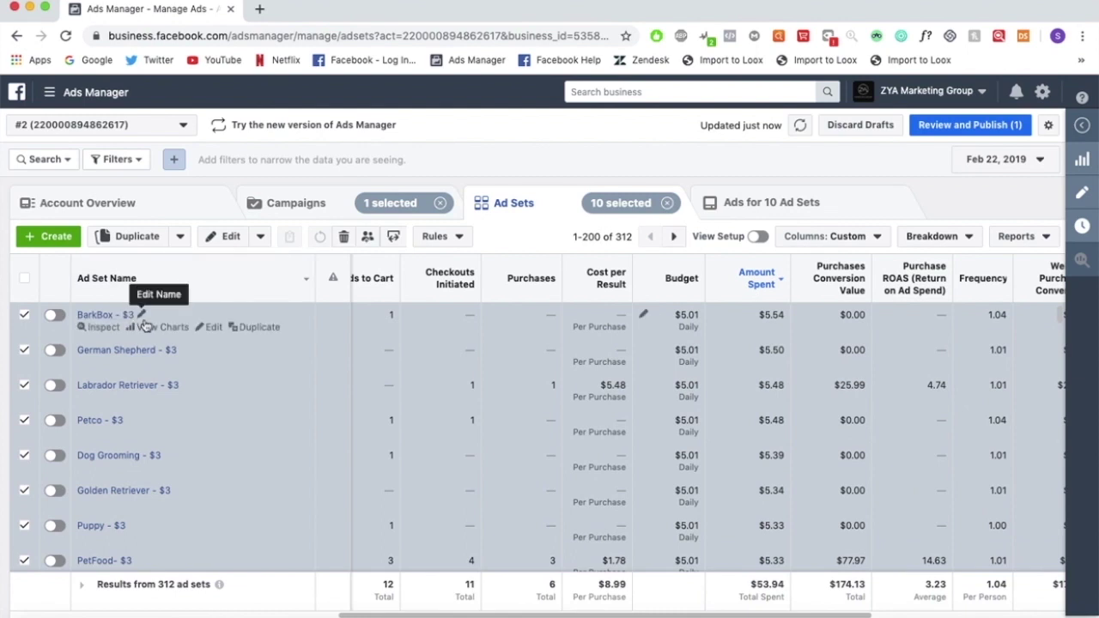
{"action": "left_click", "coordinate": [24, 280]}
{"action": "left_click", "coordinate": [23, 282]}
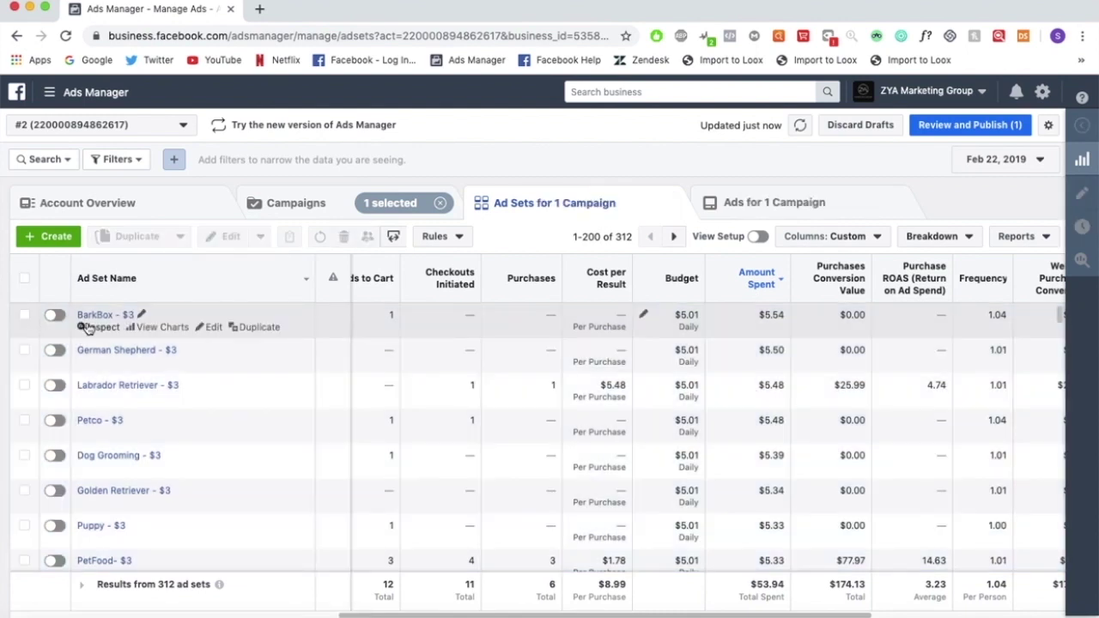
- Open the BarkBox - $3 ad set for editing and examine its conversion event and daily budget
{"action": "left_click", "coordinate": [25, 316]}
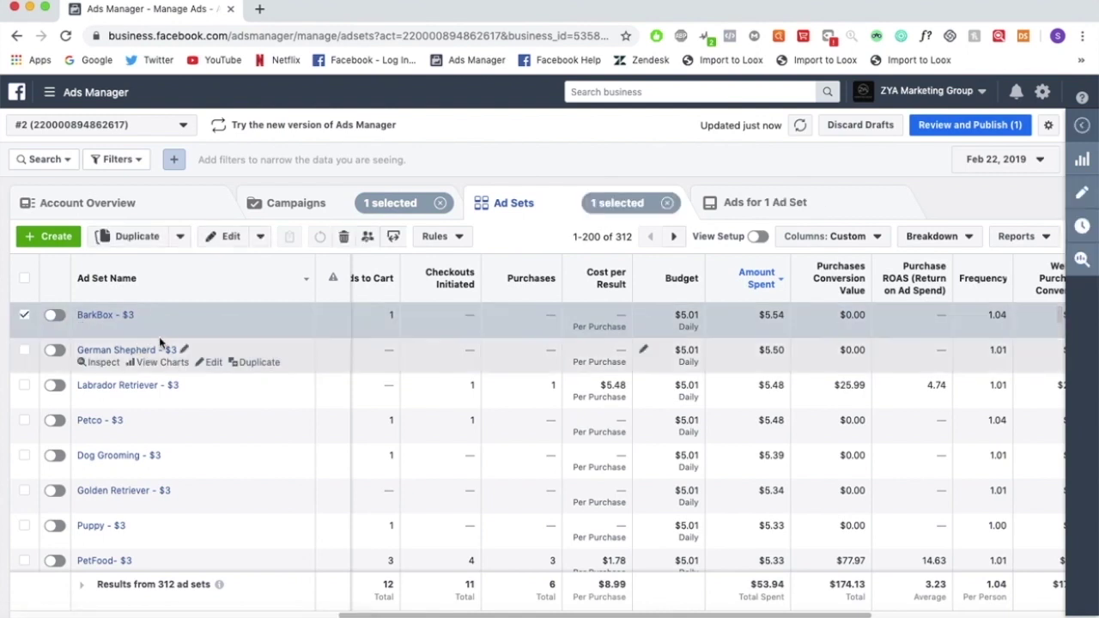
{"action": "left_click", "coordinate": [209, 328]}
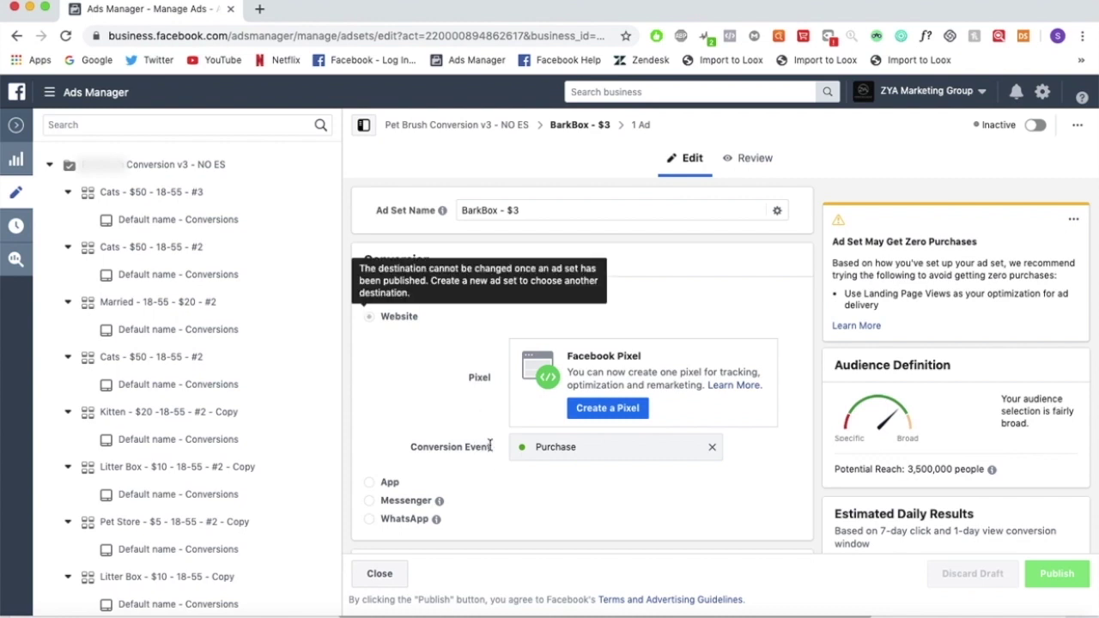
{"action": "left_click_drag", "start_coordinate": [492, 450], "coordinate": [419, 448]}
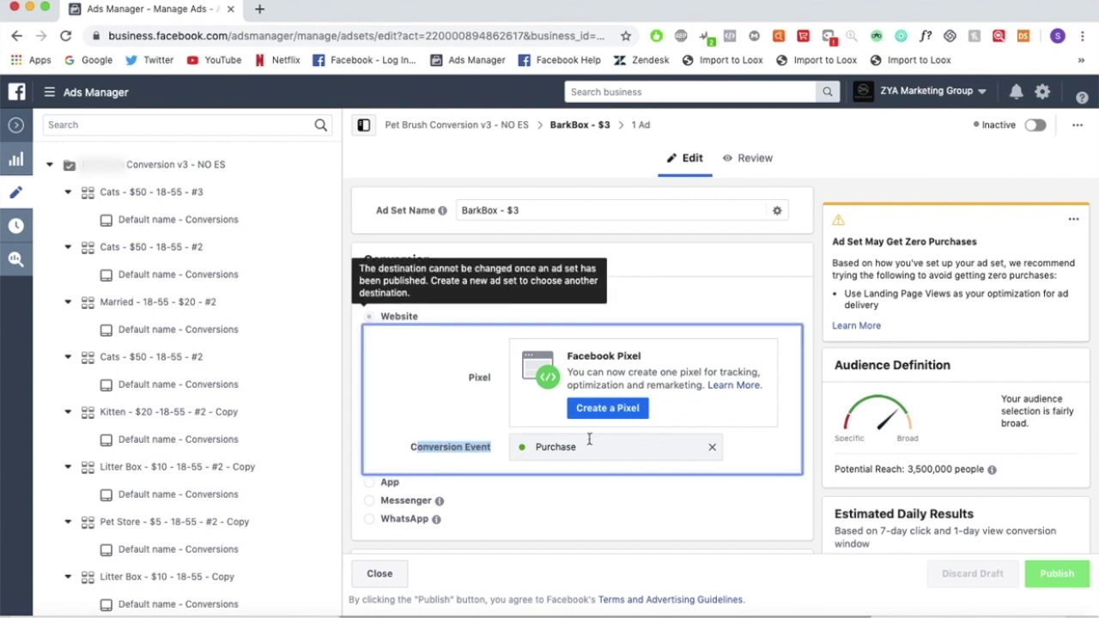
{"action": "scroll", "coordinate": [697, 241], "scroll_direction": "down", "scroll_amount": 5}
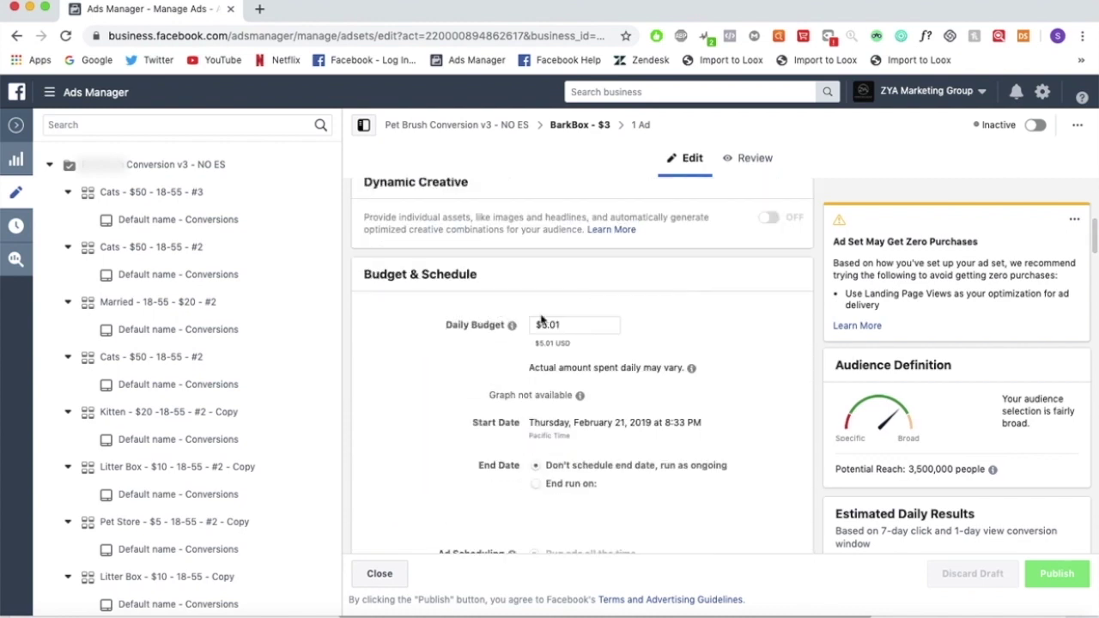
{"action": "left_click", "coordinate": [560, 324]}
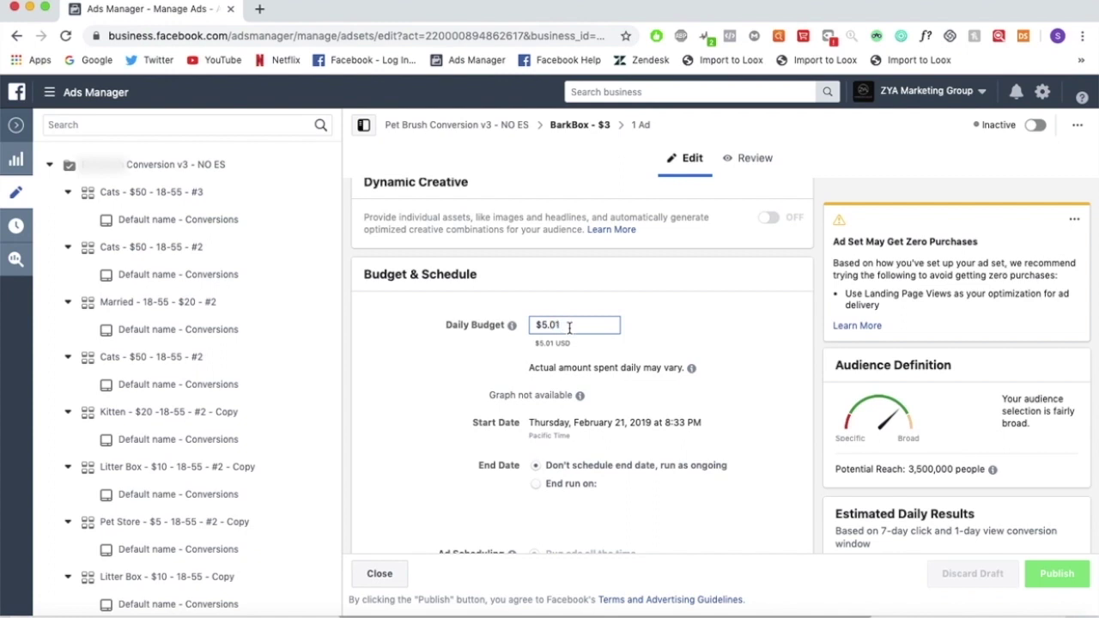
- Examine the BarkBox - $3 ad set's locations, age, gender, languages and detailed targeting interests
{"action": "scroll", "coordinate": [569, 328], "scroll_direction": "down", "scroll_amount": 10}
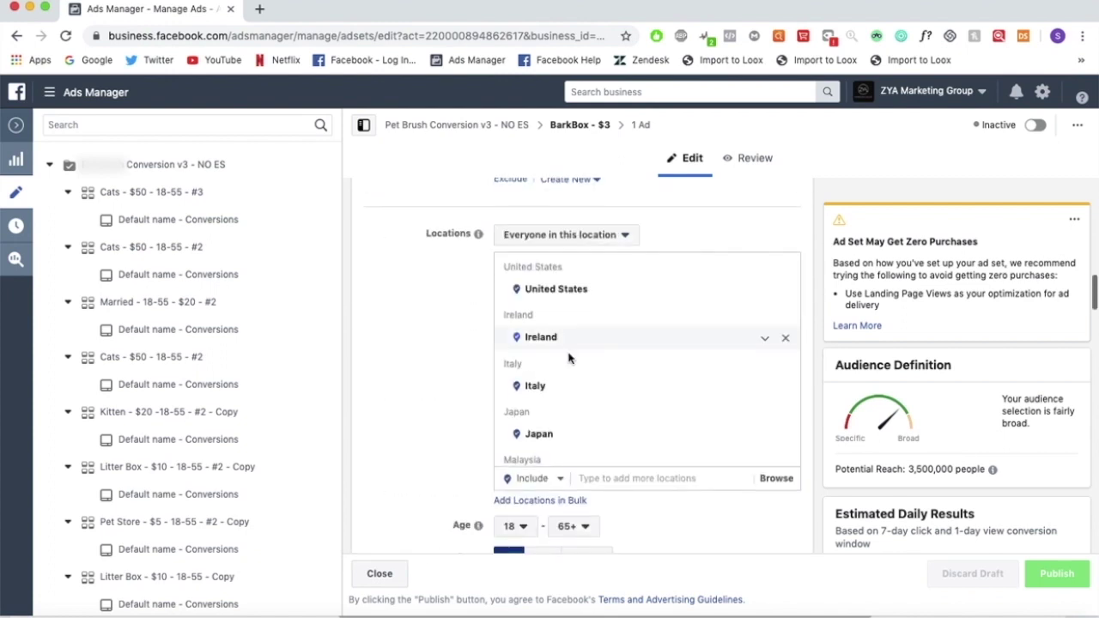
{"action": "scroll", "coordinate": [572, 341], "scroll_direction": "down", "scroll_amount": 2}
{"action": "scroll", "coordinate": [584, 317], "scroll_direction": "down", "scroll_amount": 5}
{"action": "scroll", "coordinate": [593, 285], "scroll_direction": "down", "scroll_amount": 3}
{"action": "scroll", "coordinate": [444, 378], "scroll_direction": "down", "scroll_amount": 3}
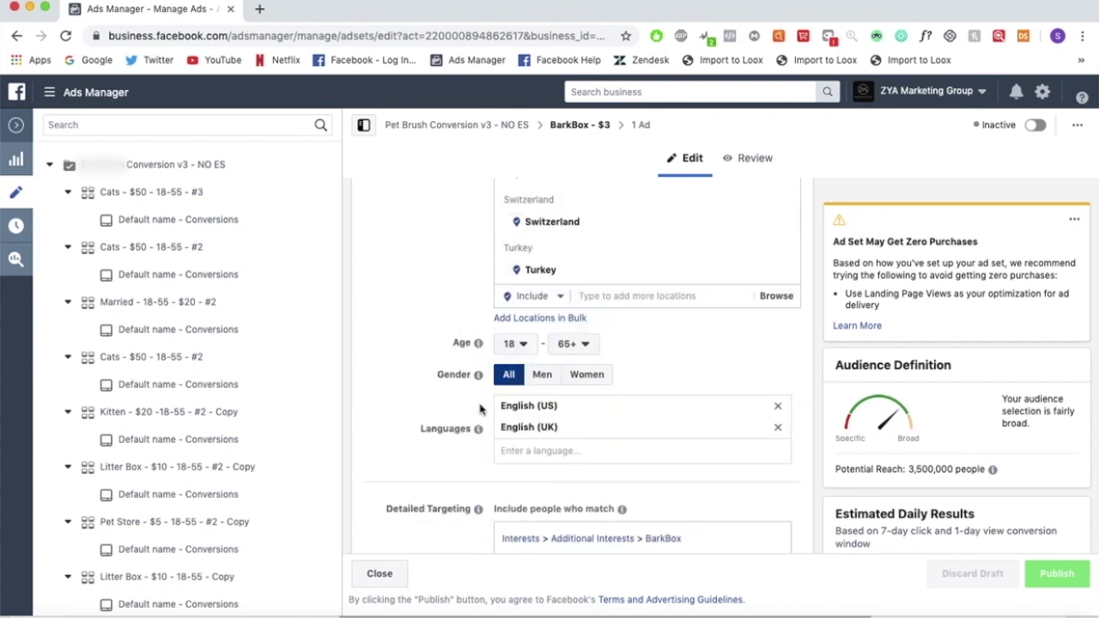
{"action": "mouse_move", "coordinate": [459, 427]}
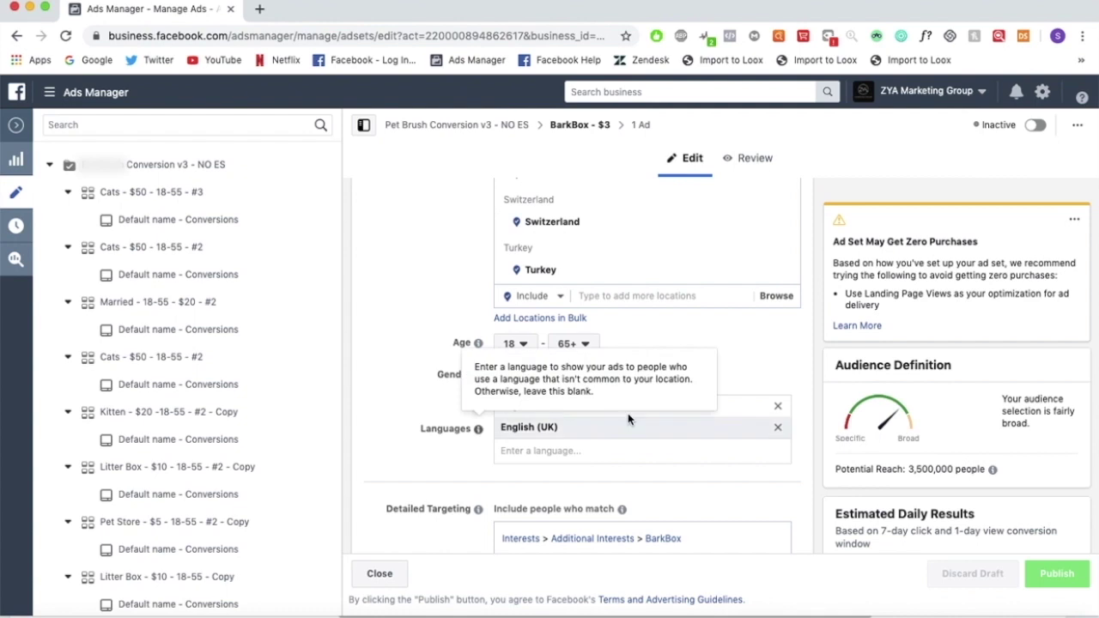
{"action": "scroll", "coordinate": [487, 412], "scroll_direction": "down", "scroll_amount": 2}
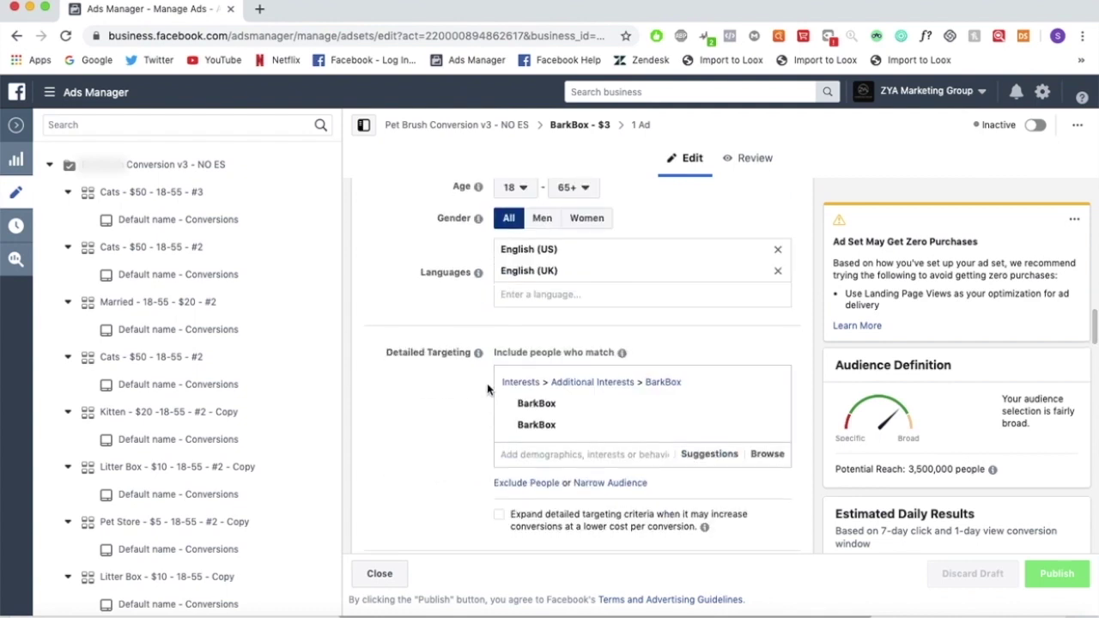
{"action": "mouse_move", "coordinate": [588, 431]}
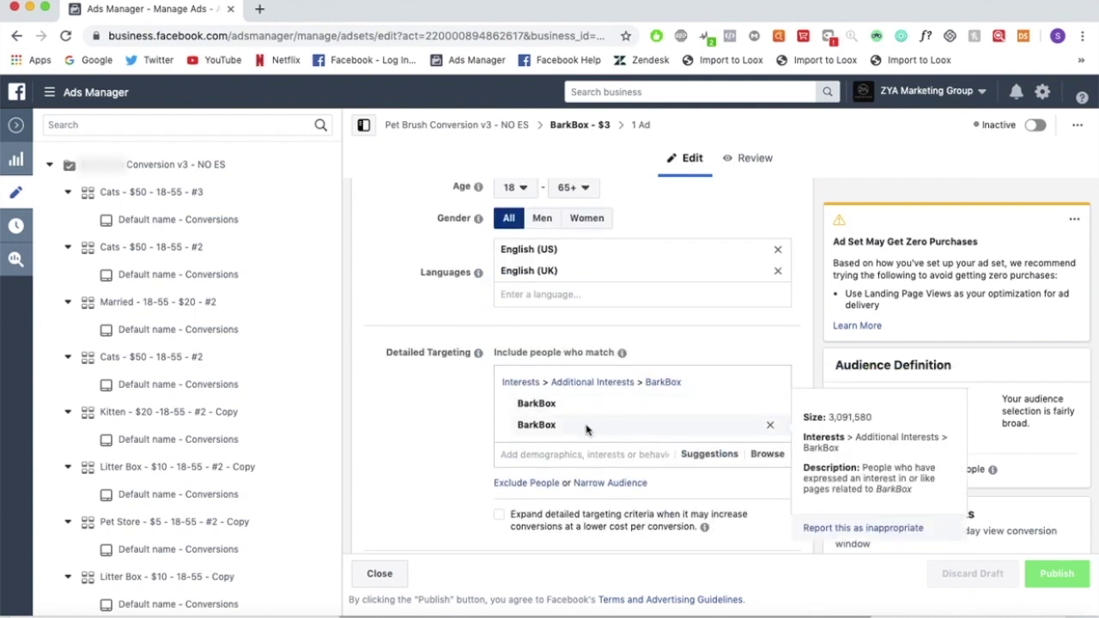
- Examine the BarkBox - $3 ad set's placements, ad delivery optimization and conversion window, and return to the ad set list
{"action": "scroll", "coordinate": [587, 429], "scroll_direction": "down", "scroll_amount": 6}
{"action": "scroll", "coordinate": [478, 324], "scroll_direction": "down", "scroll_amount": 1}
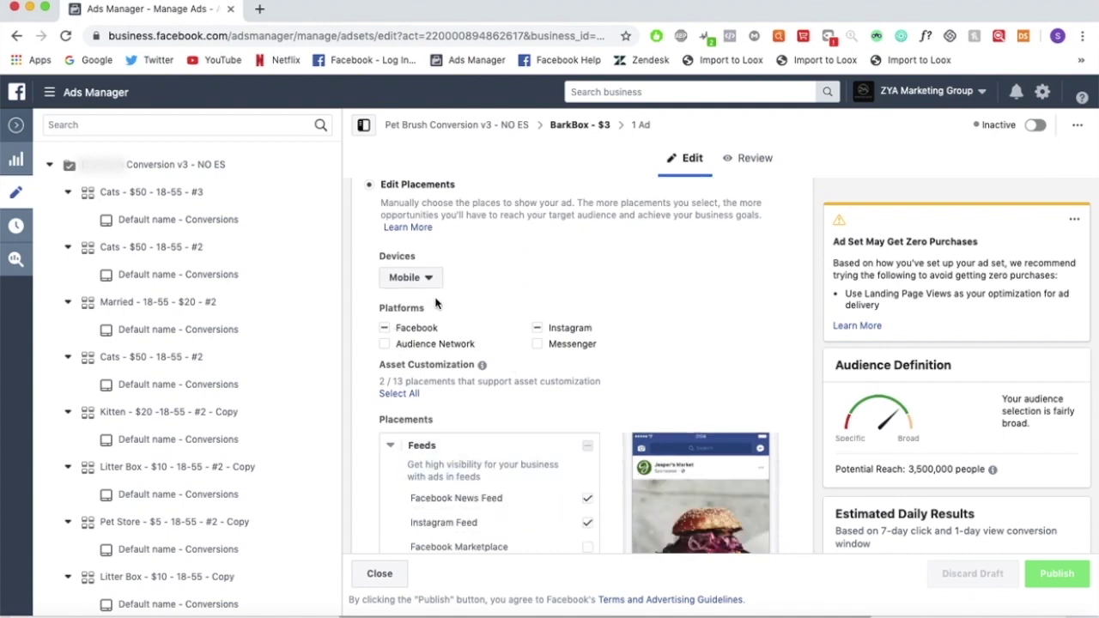
{"action": "scroll", "coordinate": [562, 304], "scroll_direction": "down", "scroll_amount": 10}
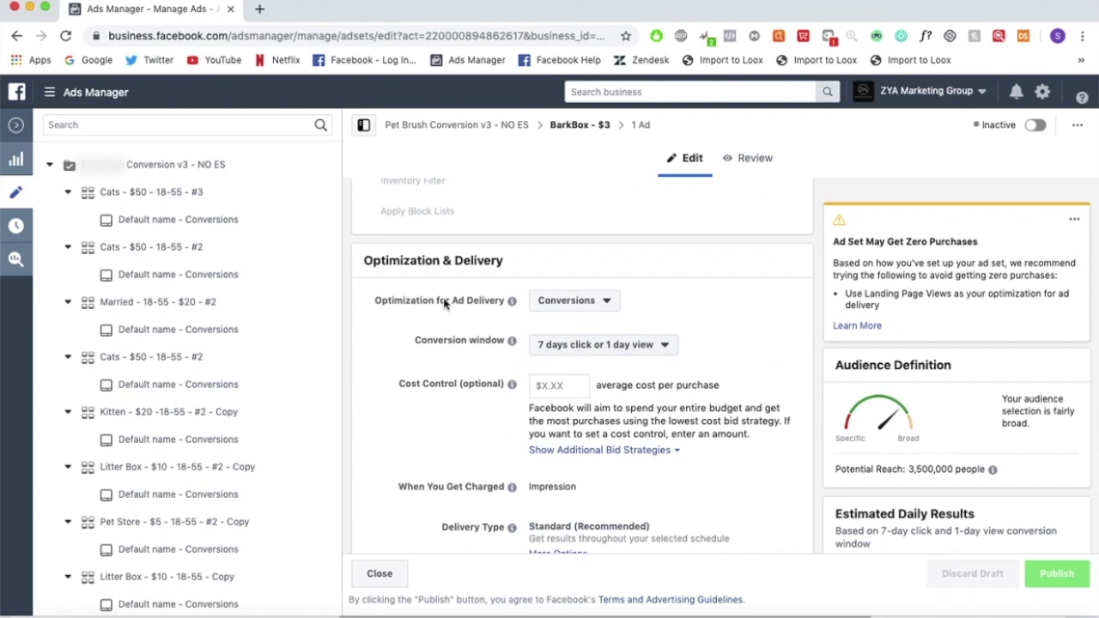
{"action": "left_click", "coordinate": [569, 300]}
{"action": "left_click", "coordinate": [466, 356]}
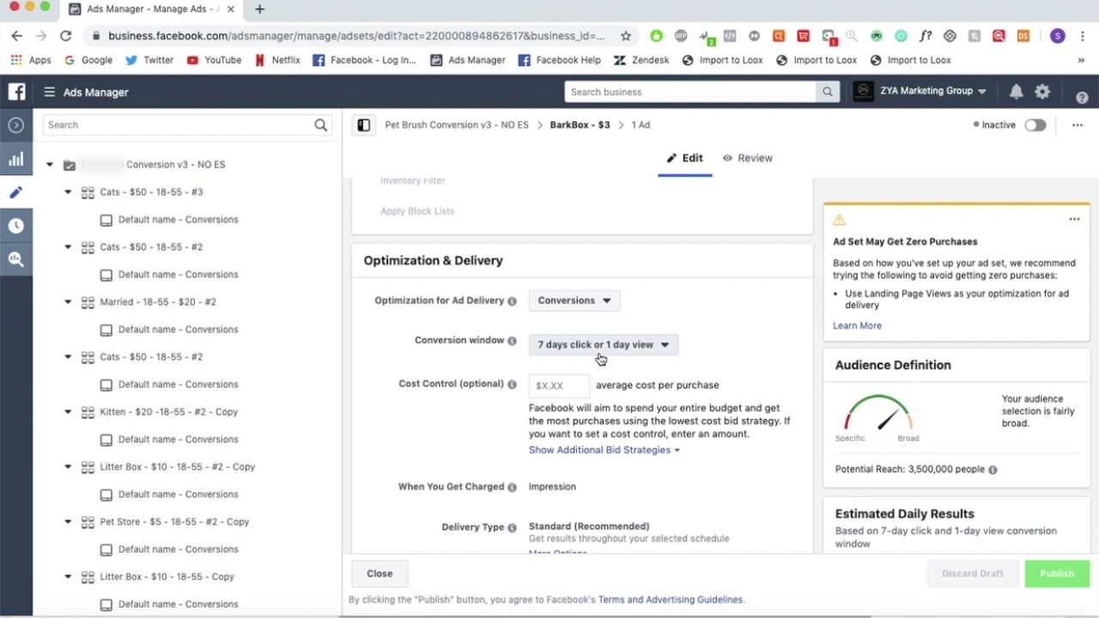
{"action": "left_click", "coordinate": [15, 125]}
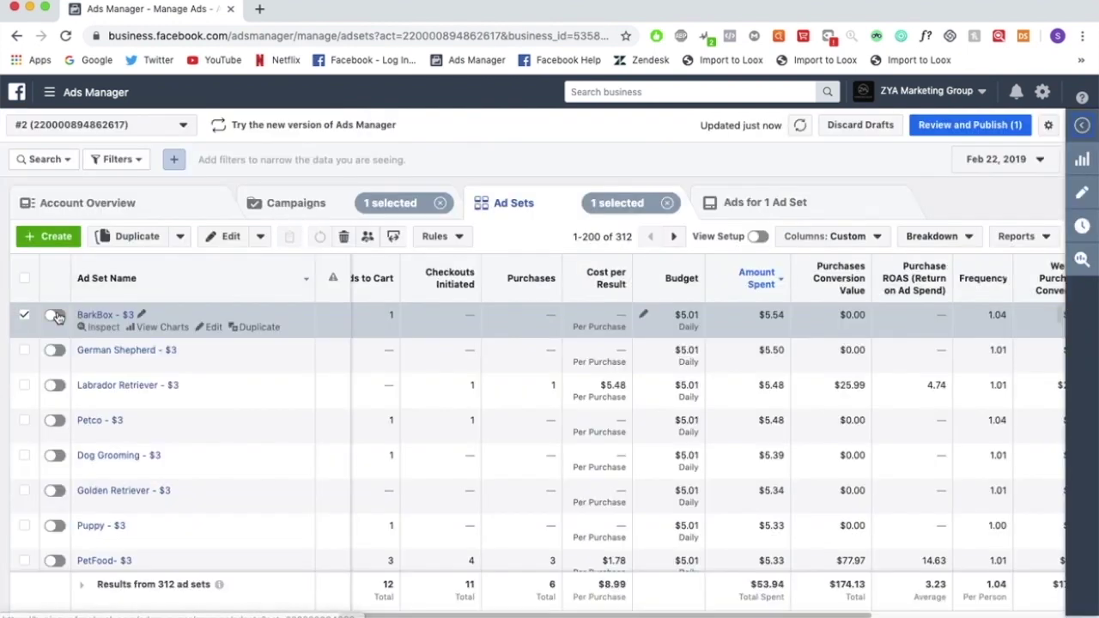
- Open the German Shepherd - $3 ad set for editing instead of BarkBox - $3 and examine its conversion event and daily budget
{"action": "left_click", "coordinate": [26, 316]}
{"action": "left_click", "coordinate": [25, 351]}
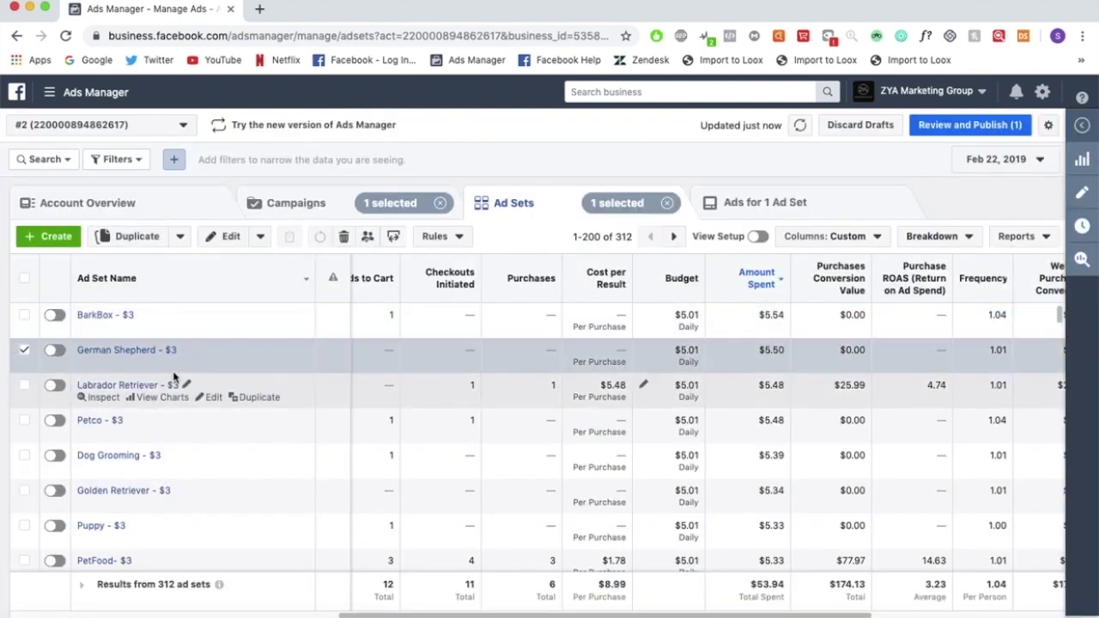
{"action": "left_click", "coordinate": [213, 364]}
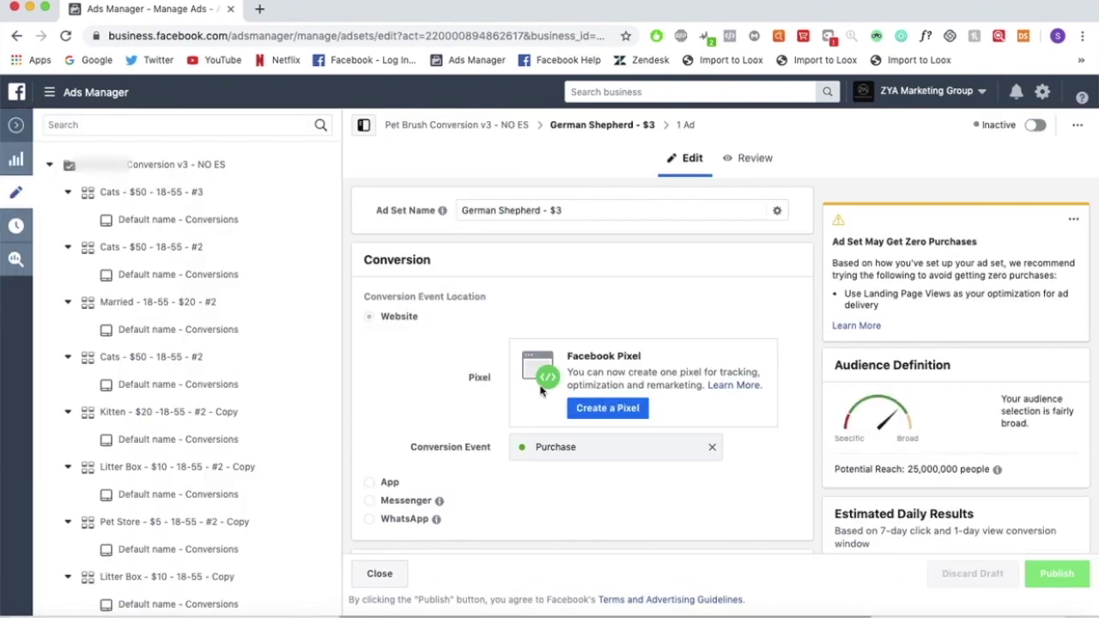
{"action": "scroll", "coordinate": [518, 305], "scroll_direction": "down", "scroll_amount": 5}
{"action": "scroll", "coordinate": [574, 316], "scroll_direction": "down", "scroll_amount": 2}
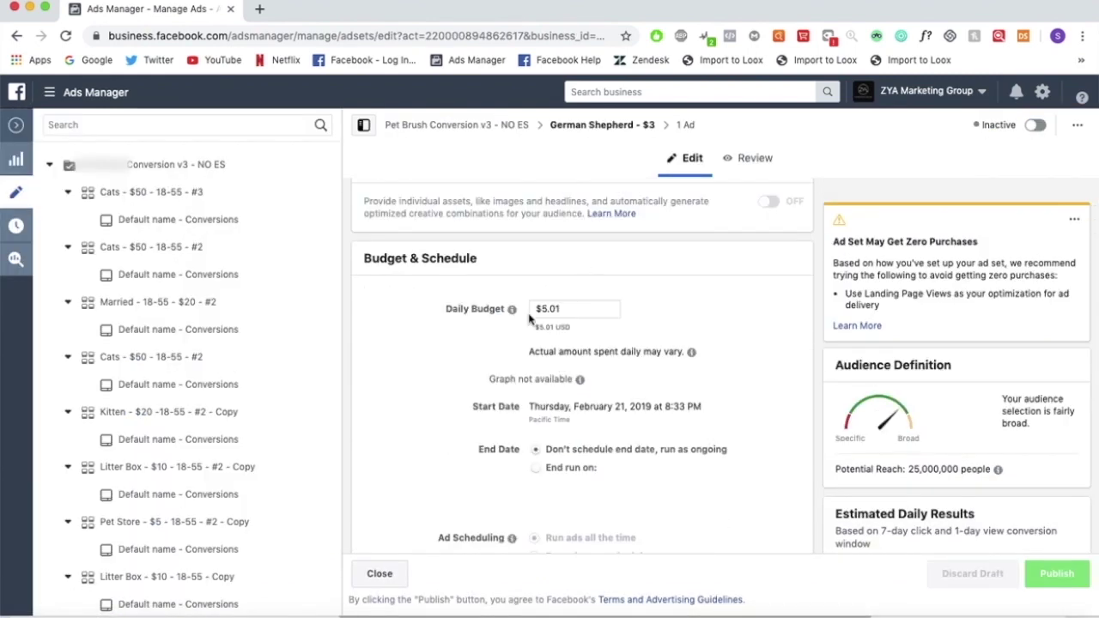
- Examine the German Shepherd - $3 ad set's locations, age, gender, languages and detailed targeting interest
{"action": "scroll", "coordinate": [584, 307], "scroll_direction": "down", "scroll_amount": 10}
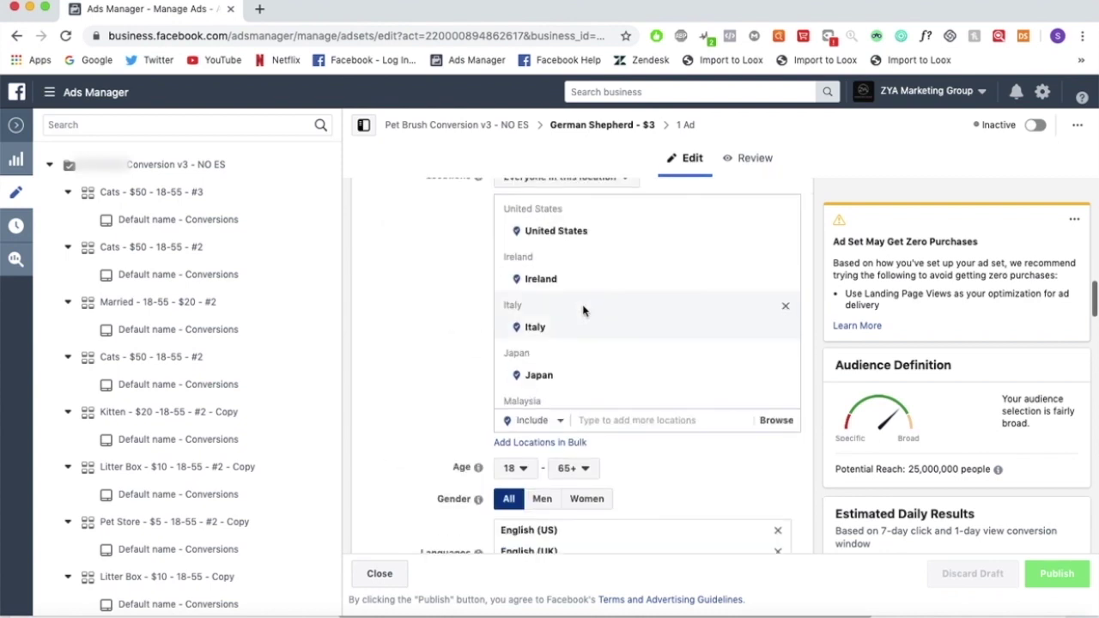
{"action": "scroll", "coordinate": [572, 325], "scroll_direction": "down", "scroll_amount": 2}
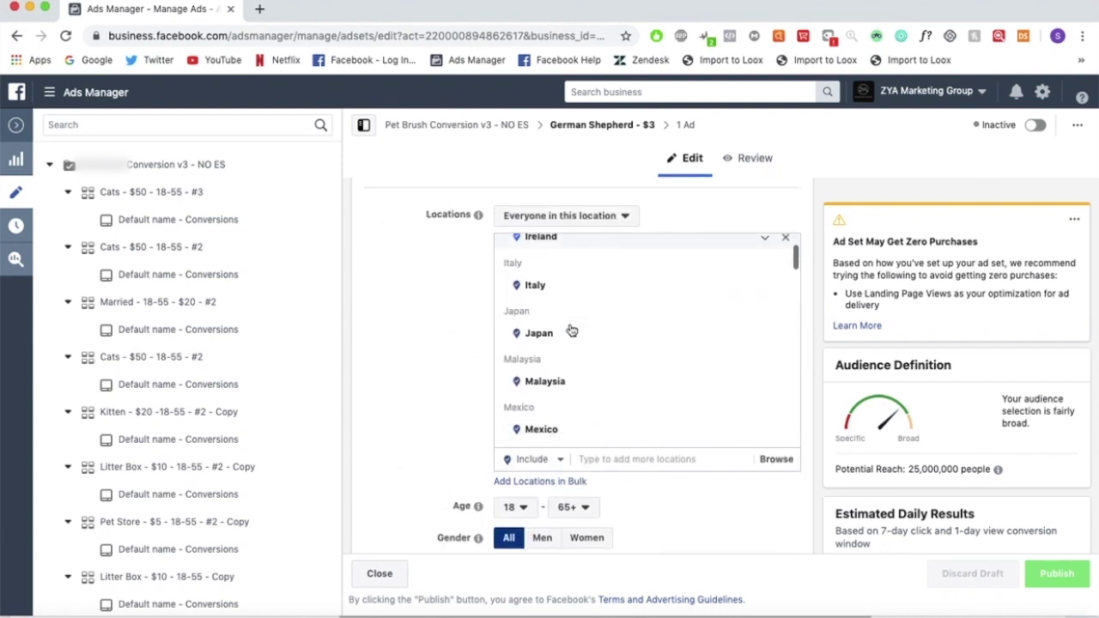
{"action": "scroll", "coordinate": [424, 346], "scroll_direction": "down", "scroll_amount": 6}
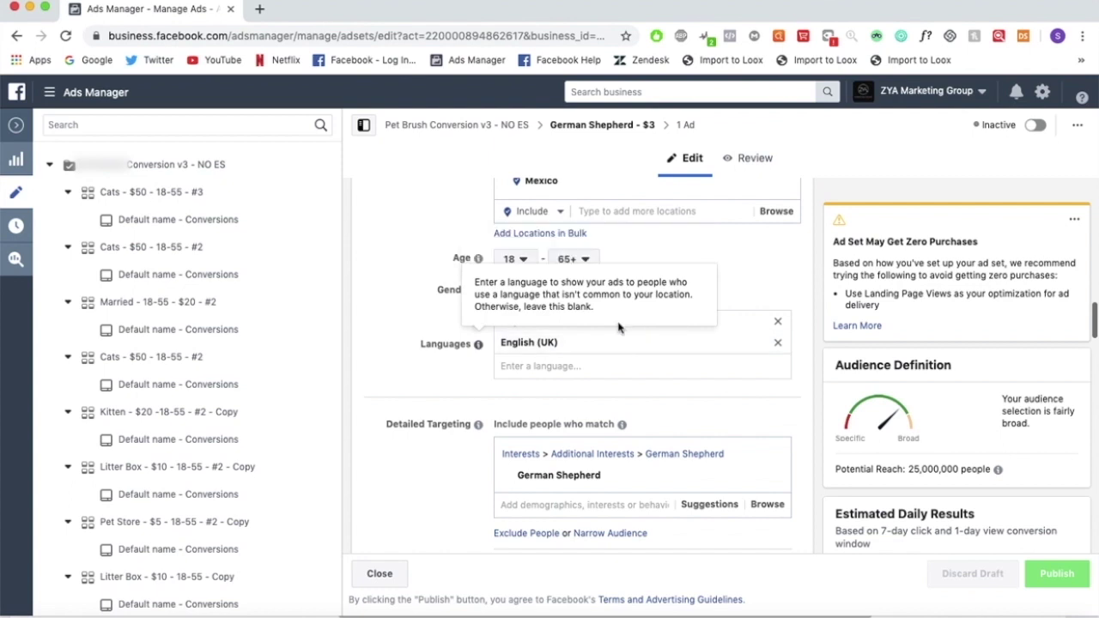
{"action": "scroll", "coordinate": [445, 403], "scroll_direction": "down", "scroll_amount": 4}
{"action": "mouse_move", "coordinate": [603, 302]}
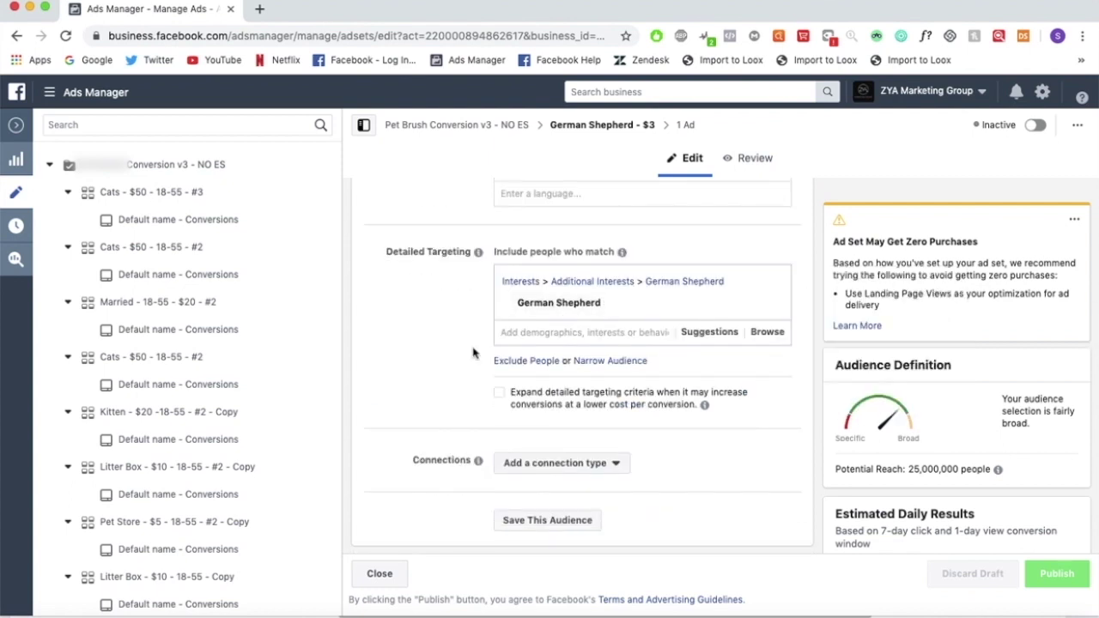
- Examine the German Shepherd - $3 ad set's placements, ad delivery optimization and conversion window, and return to the ad set list
{"action": "scroll", "coordinate": [473, 350], "scroll_direction": "down", "scroll_amount": 10}
{"action": "scroll", "coordinate": [473, 350], "scroll_direction": "up", "scroll_amount": 6}
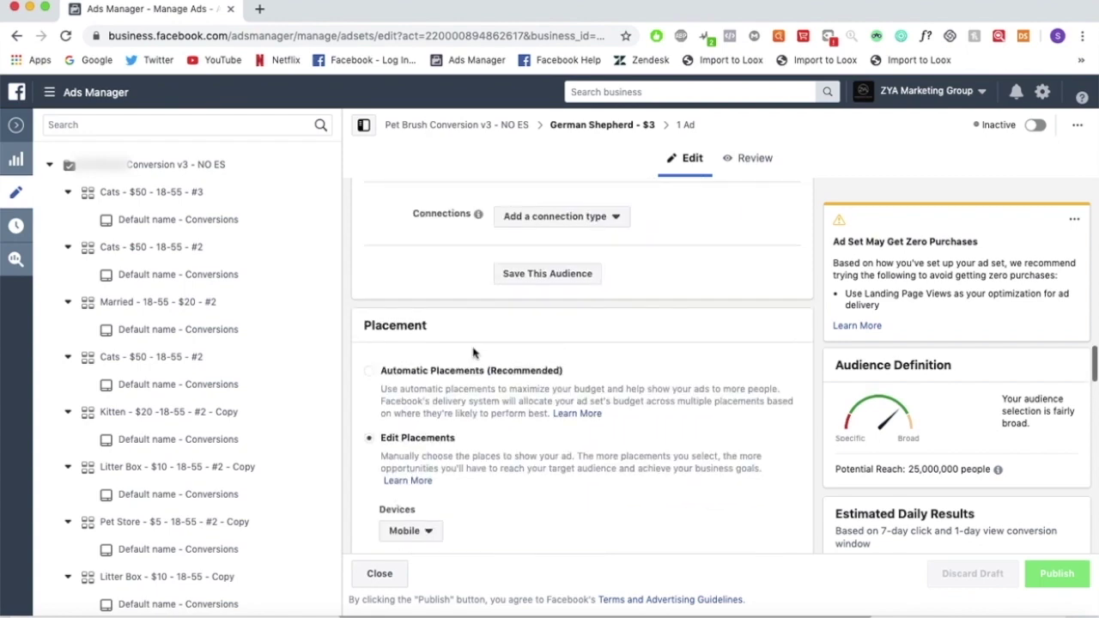
{"action": "scroll", "coordinate": [473, 353], "scroll_direction": "down", "scroll_amount": 4}
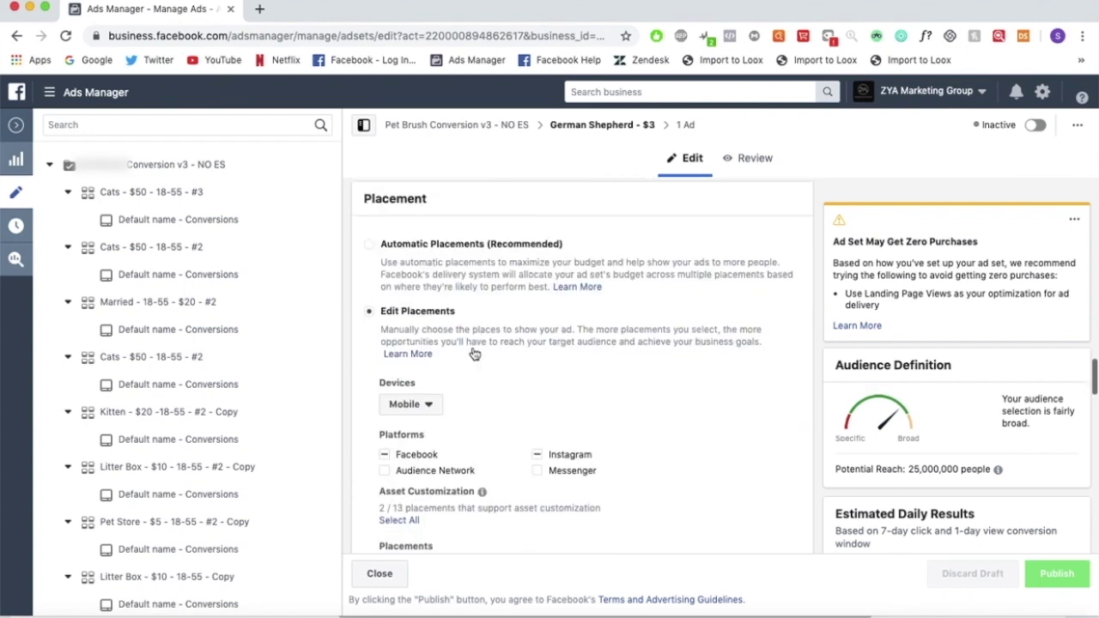
{"action": "scroll", "coordinate": [517, 361], "scroll_direction": "down", "scroll_amount": 10}
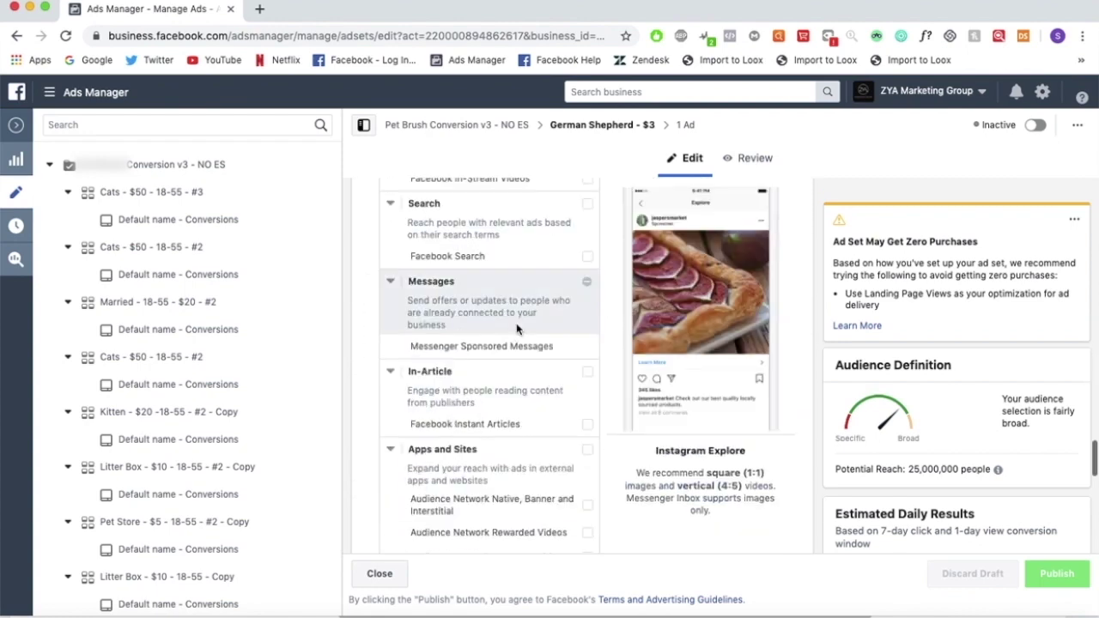
{"action": "scroll", "coordinate": [516, 323], "scroll_direction": "down", "scroll_amount": 10}
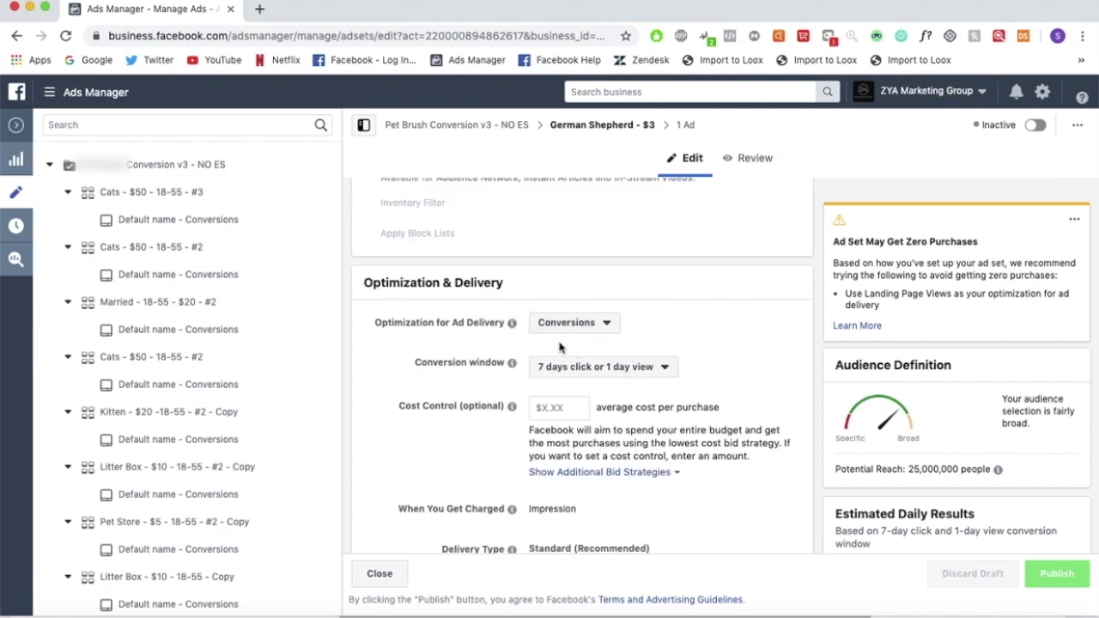
{"action": "left_click", "coordinate": [15, 124]}
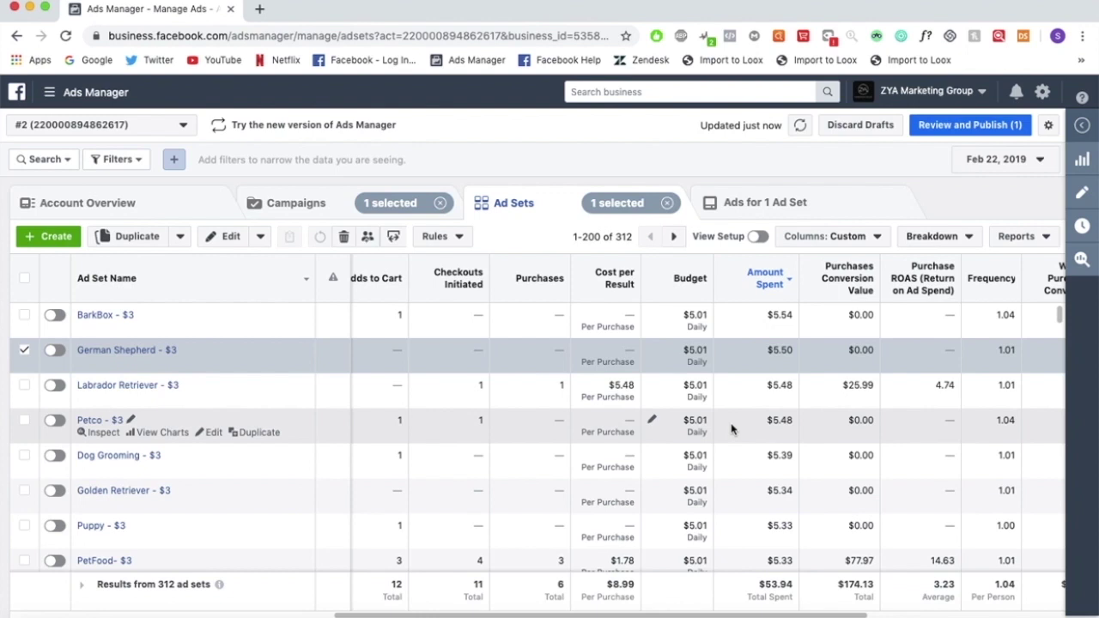
- Examine the Feb 22 results of the ad sets down to Dogs - $3, marking the PetFood- $3 row and unmarking it again
{"action": "scroll", "coordinate": [466, 382], "scroll_direction": "down", "scroll_amount": 1}
{"action": "scroll", "coordinate": [465, 376], "scroll_direction": "down", "scroll_amount": 2}
{"action": "scroll", "coordinate": [465, 378], "scroll_direction": "up", "scroll_amount": 1}
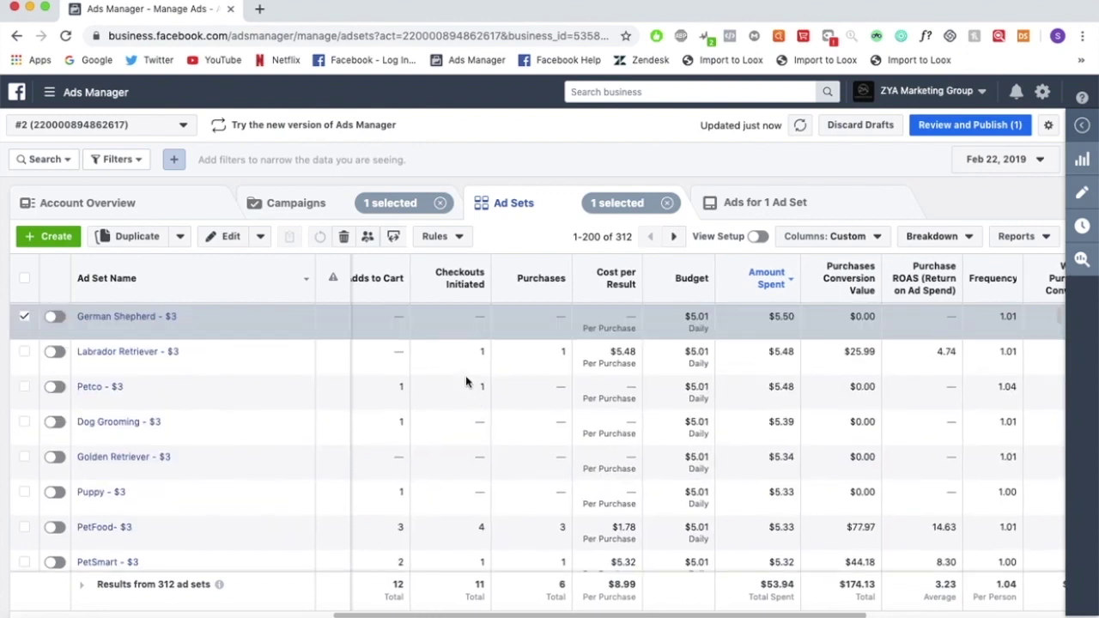
{"action": "scroll", "coordinate": [308, 388], "scroll_direction": "down", "scroll_amount": 2}
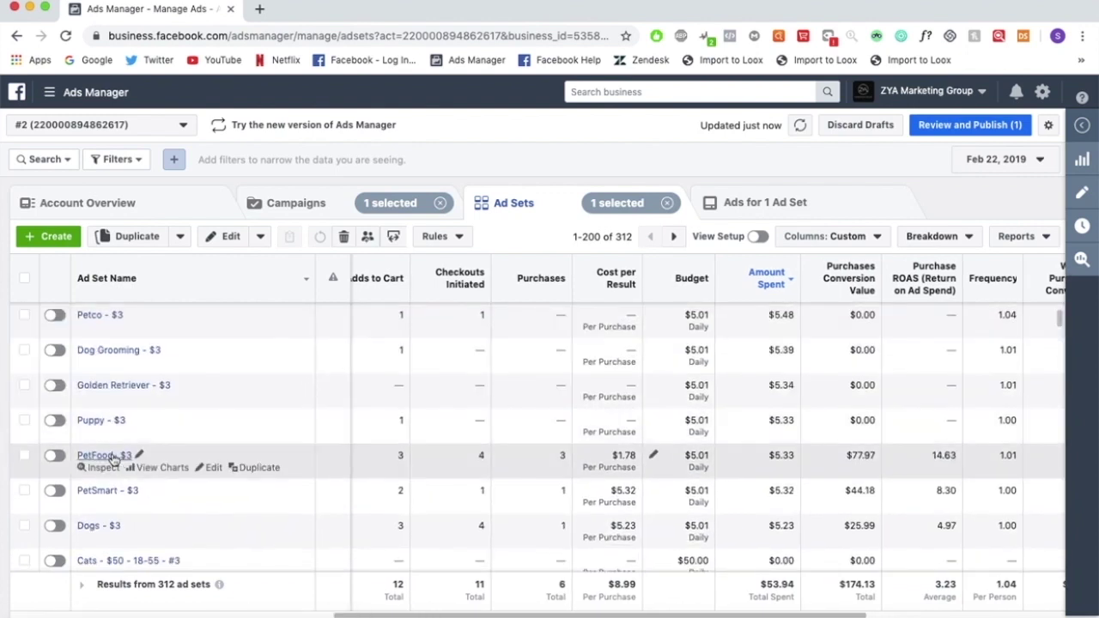
{"action": "scroll", "coordinate": [115, 463], "scroll_direction": "down", "scroll_amount": 1}
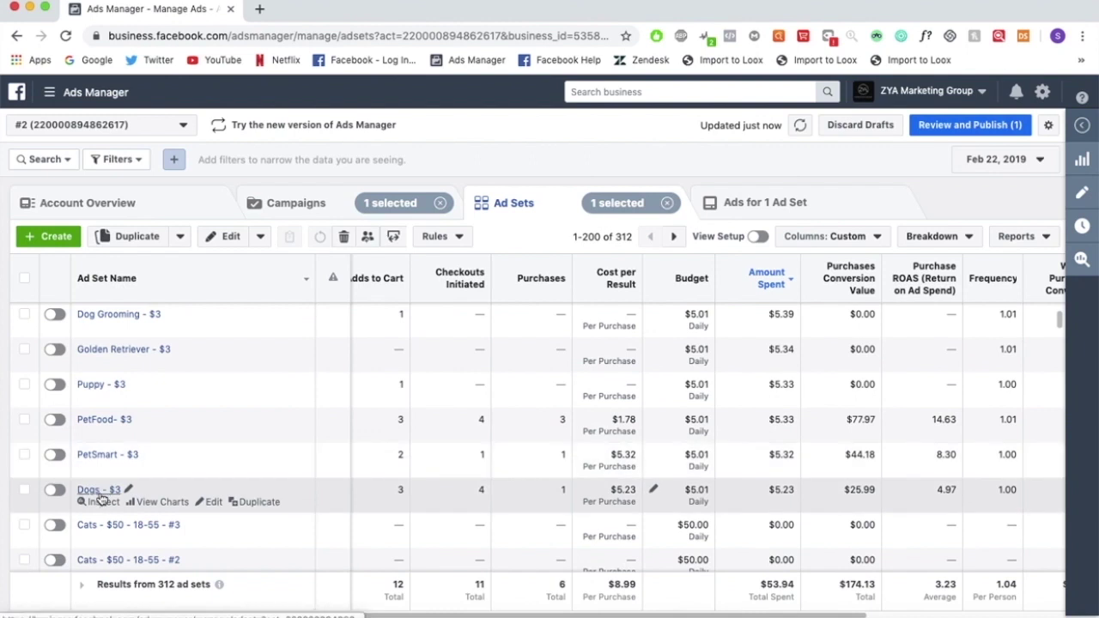
{"action": "scroll", "coordinate": [132, 387], "scroll_direction": "down", "scroll_amount": 1}
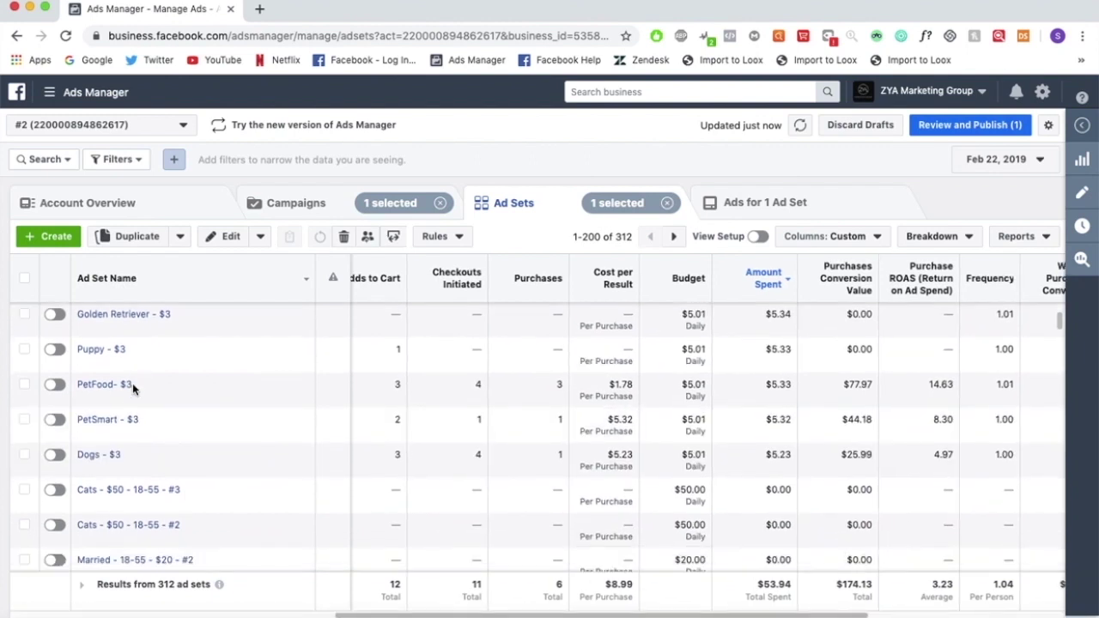
{"action": "scroll", "coordinate": [92, 395], "scroll_direction": "down", "scroll_amount": 1}
{"action": "left_click", "coordinate": [24, 358]}
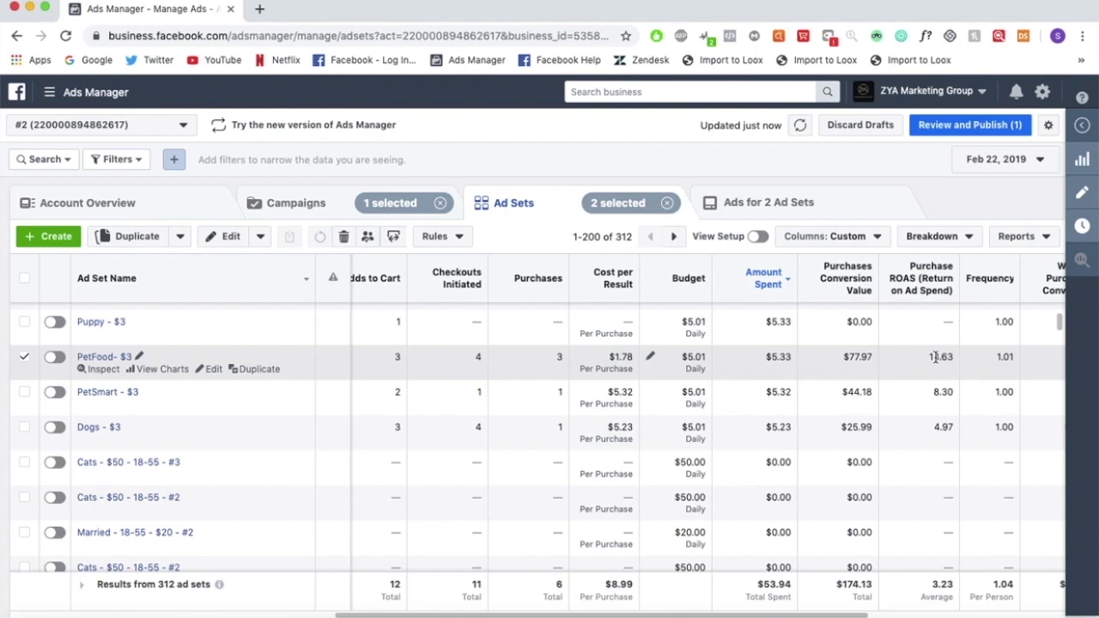
{"action": "left_click", "coordinate": [24, 356]}
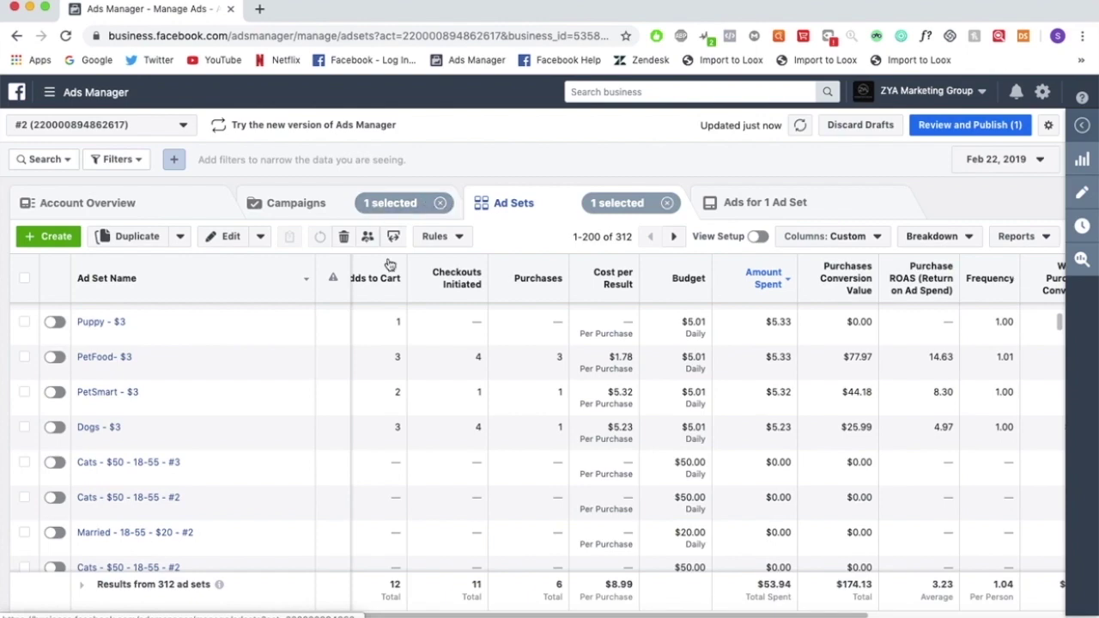
- Return to the campaign list and sort the campaigns by amount spent, highest first
{"action": "scroll", "coordinate": [388, 275], "scroll_direction": "up", "scroll_amount": 3}
{"action": "left_click", "coordinate": [327, 206]}
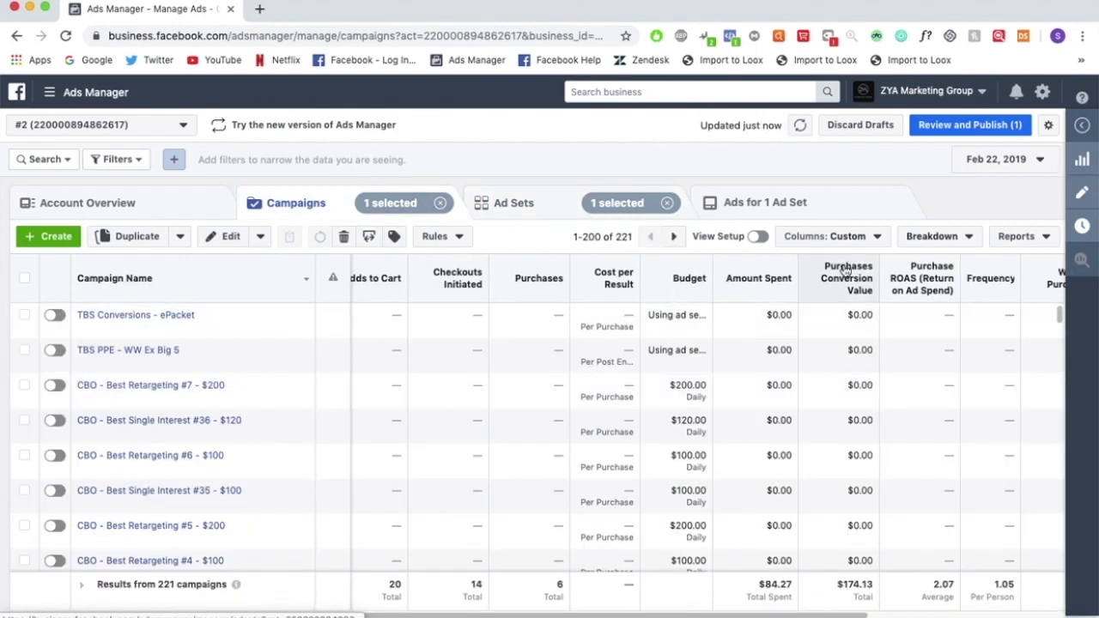
{"action": "mouse_move", "coordinate": [638, 286]}
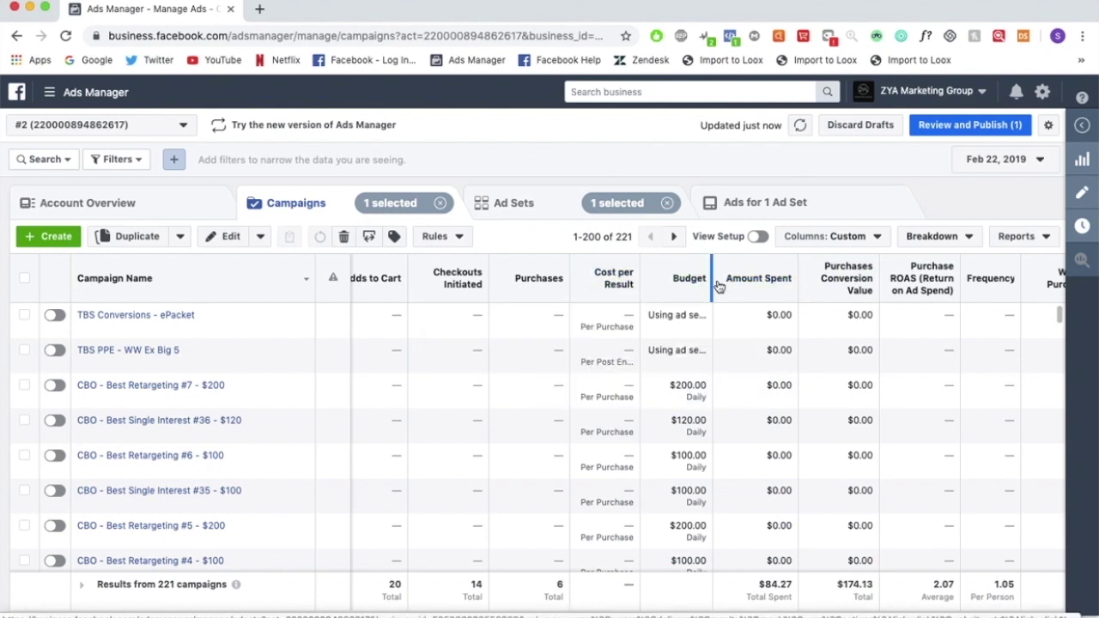
{"action": "left_click", "coordinate": [764, 279]}
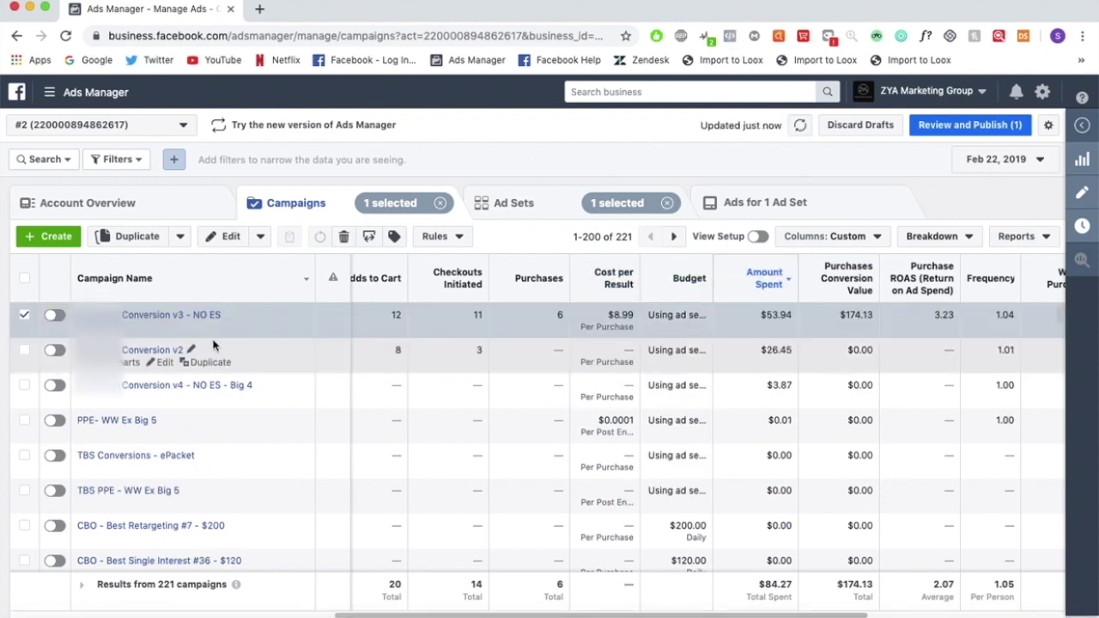
- Deselect the Conversion v3 - NO ES campaign and set the reporting date to Feb 23, 2019
{"action": "left_click", "coordinate": [25, 316]}
{"action": "left_click", "coordinate": [979, 159]}
{"action": "left_click", "coordinate": [728, 323]}
{"action": "left_click", "coordinate": [911, 417]}
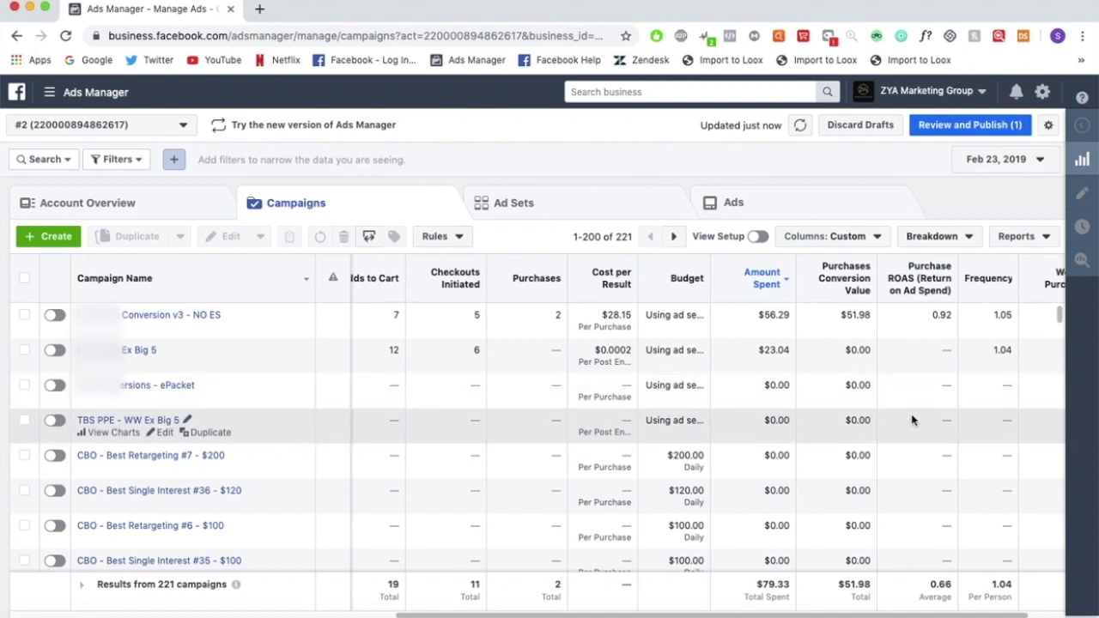
- Set the campaign list's reporting date to Feb 24, 2019
{"action": "left_click", "coordinate": [994, 159]}
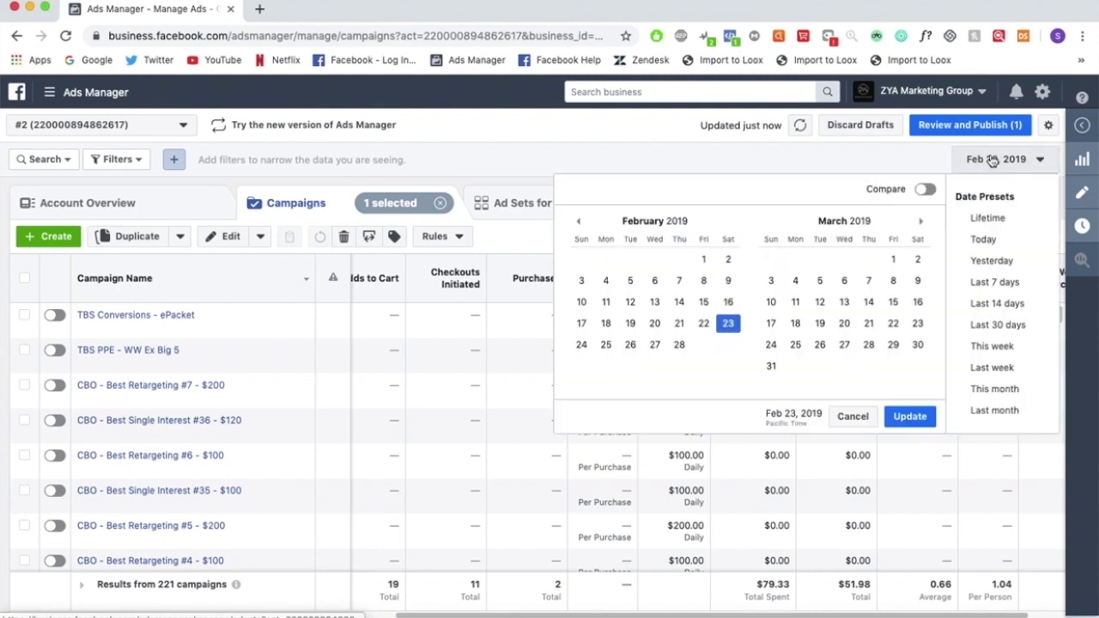
{"action": "left_click", "coordinate": [582, 344]}
{"action": "left_click", "coordinate": [911, 418]}
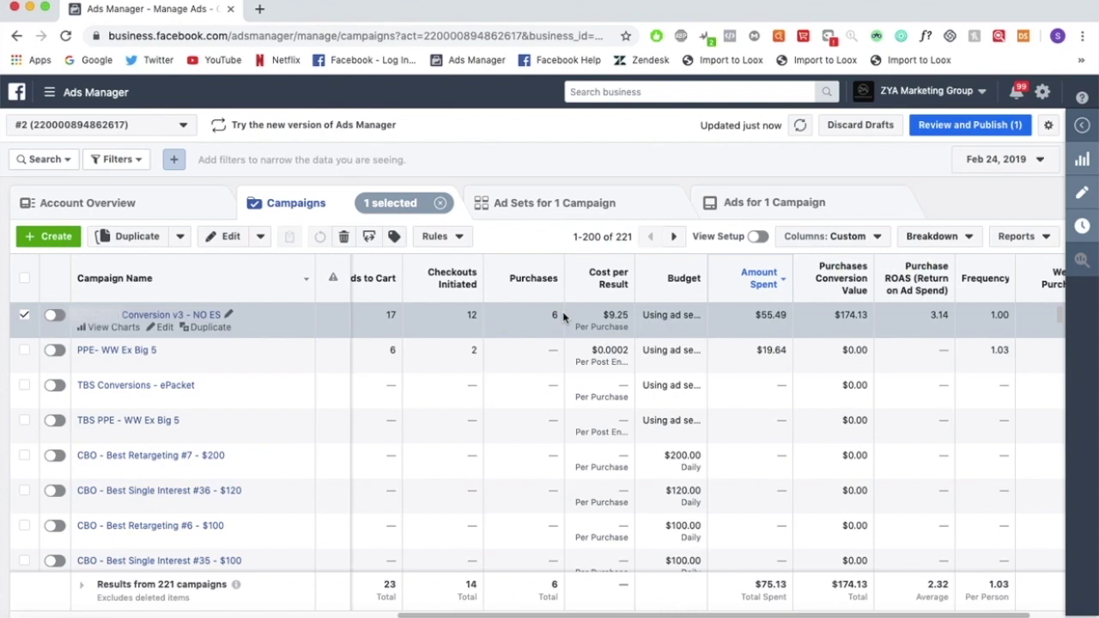
- Show the Conversion v3 - NO ES campaign's ad sets sorted by amount spent and examine their Feb 24 results
{"action": "left_click", "coordinate": [544, 207]}
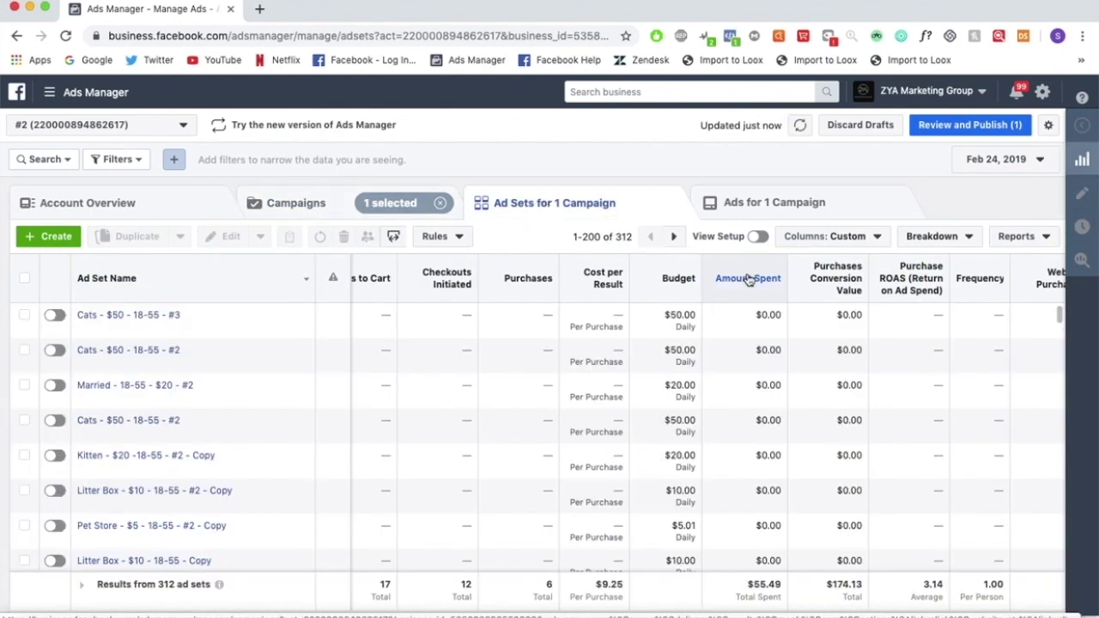
{"action": "left_click", "coordinate": [748, 279]}
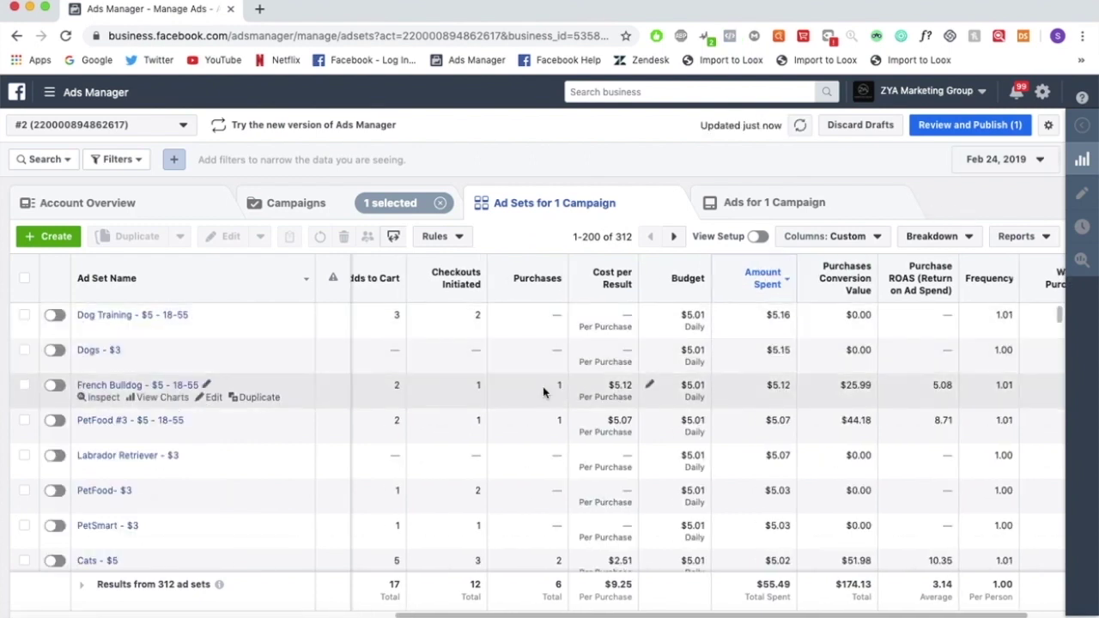
{"action": "scroll", "coordinate": [589, 420], "scroll_direction": "down", "scroll_amount": 3}
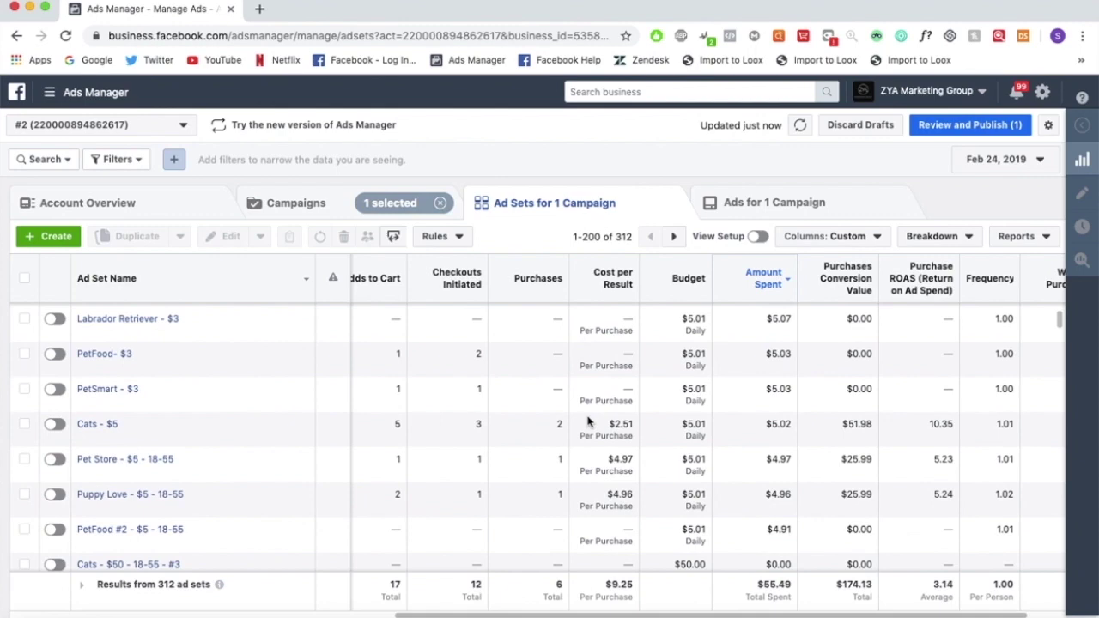
{"action": "scroll", "coordinate": [587, 409], "scroll_direction": "up", "scroll_amount": 3}
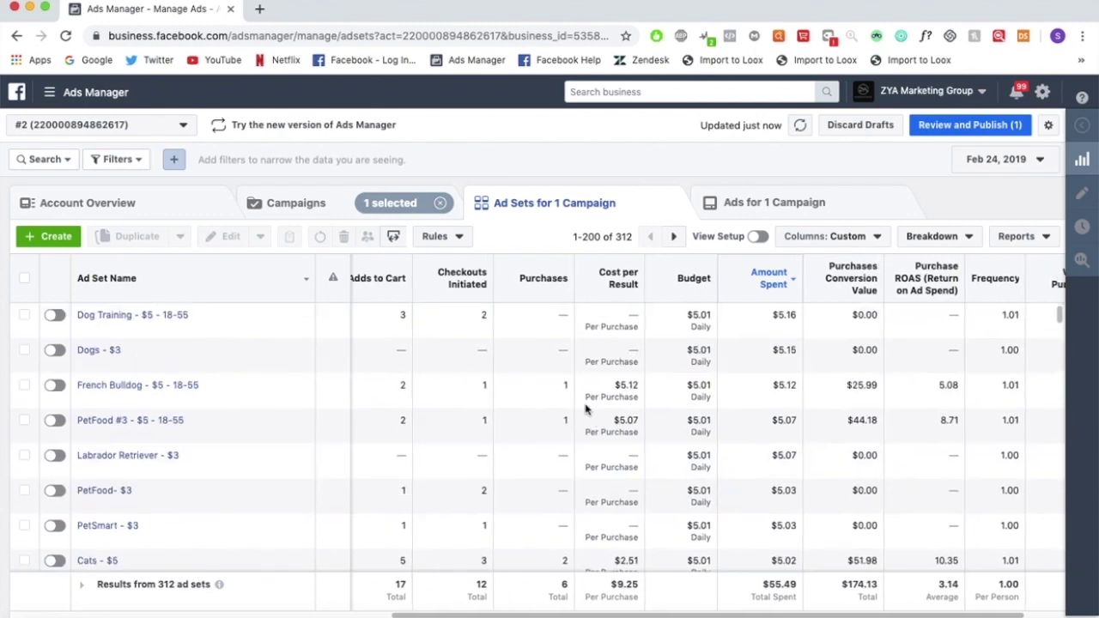
{"action": "left_click", "coordinate": [386, 206]}
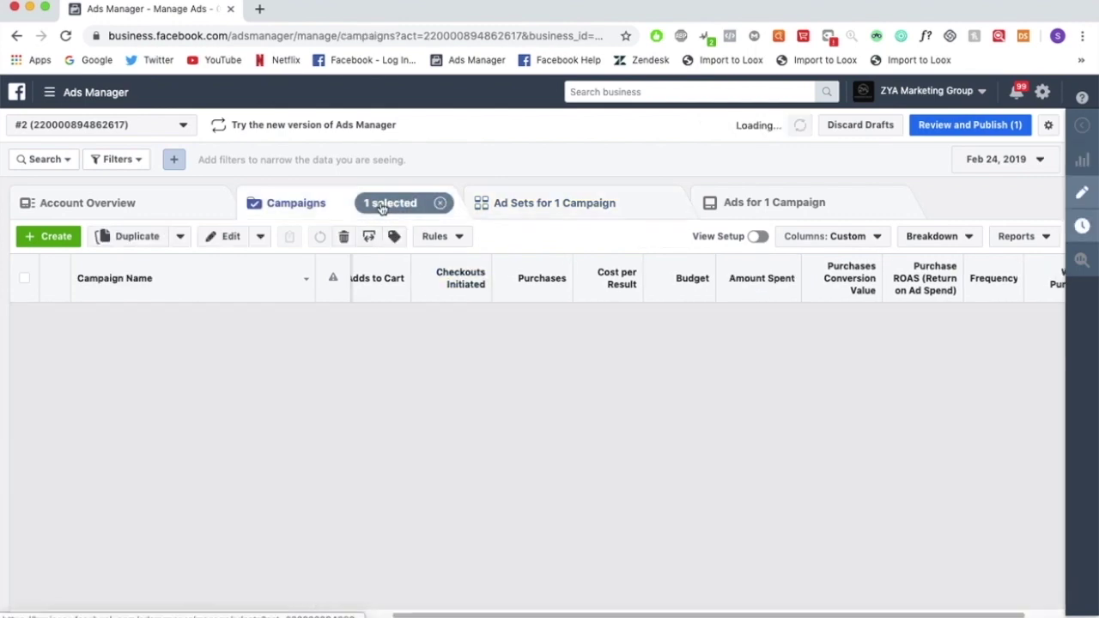
{"action": "left_click", "coordinate": [608, 203]}
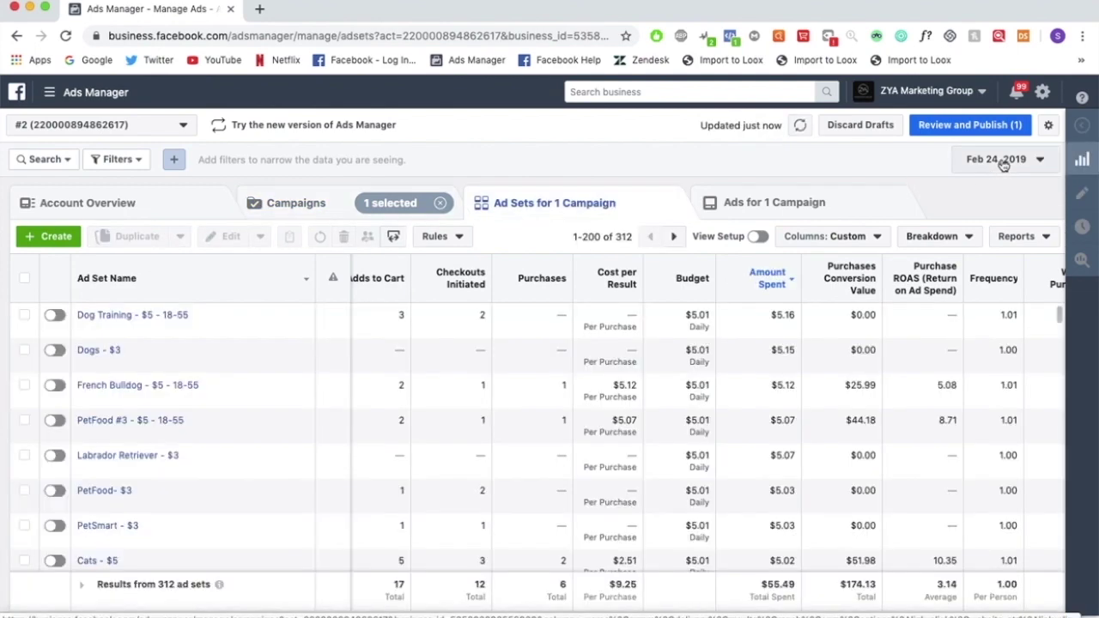
- Set the reporting date to Feb 25, 2019 and show the campaign list sorted by amount spent, highest first
{"action": "left_click", "coordinate": [1003, 163]}
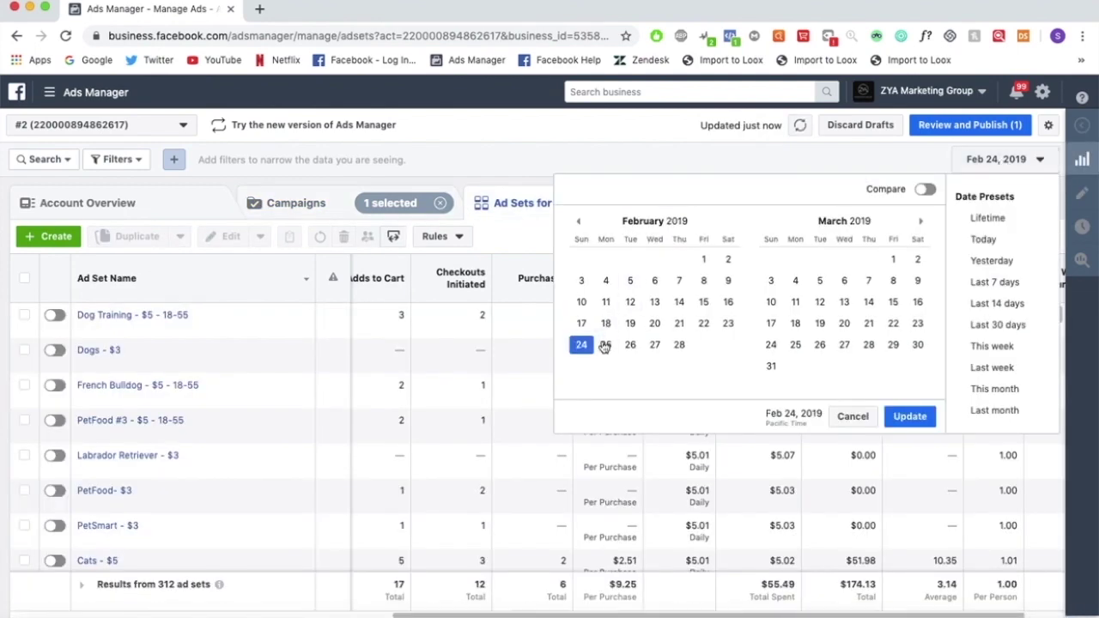
{"action": "left_click", "coordinate": [606, 345]}
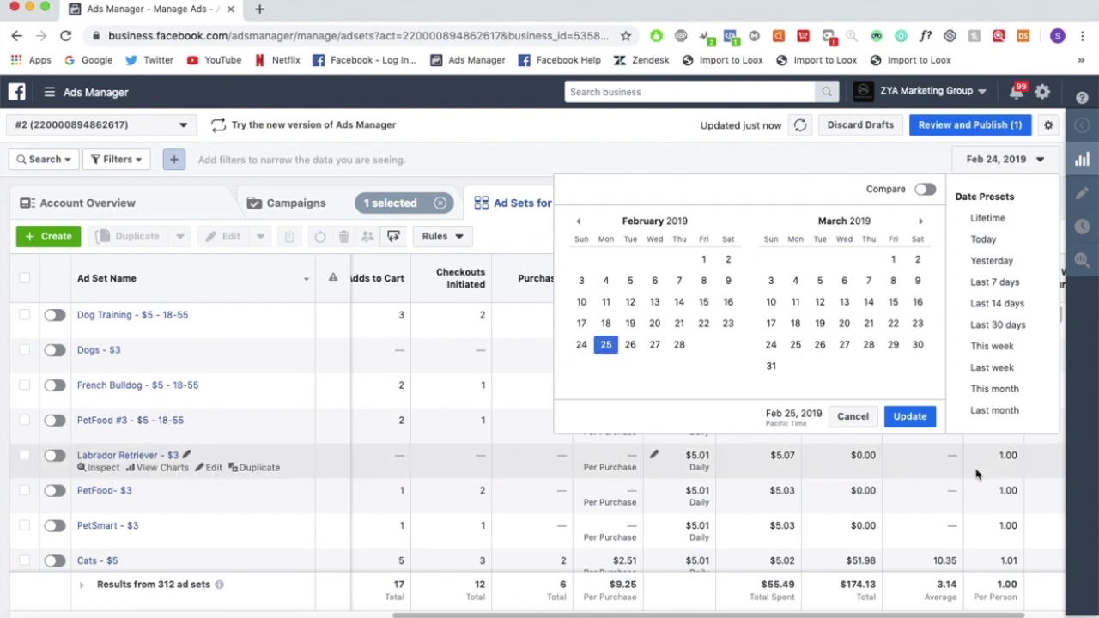
{"action": "left_click", "coordinate": [908, 416]}
{"action": "left_click", "coordinate": [348, 215]}
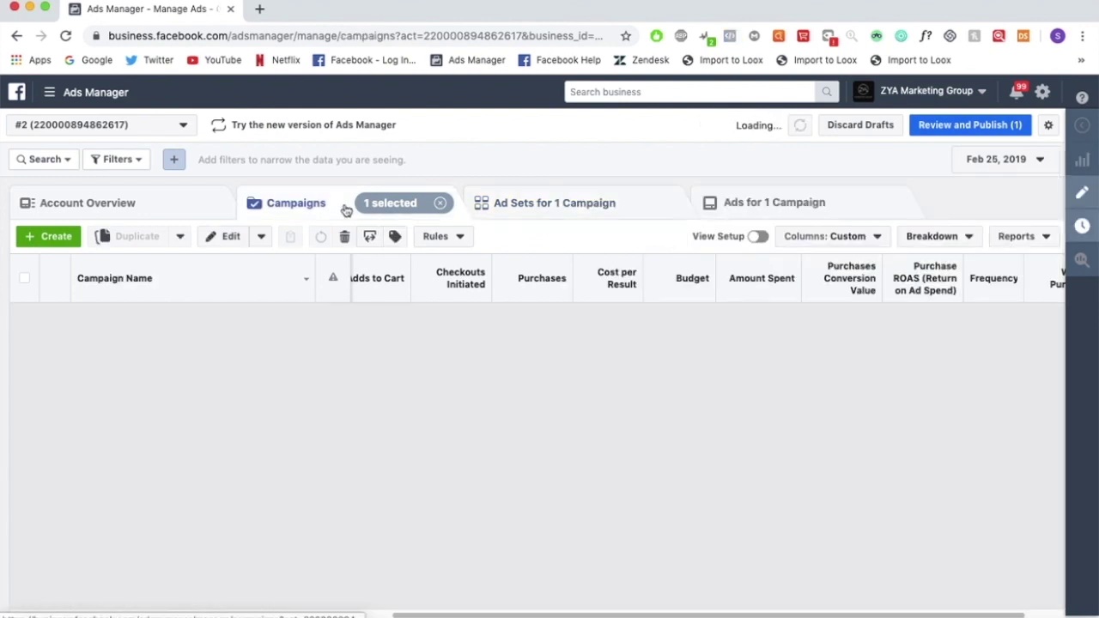
{"action": "left_click", "coordinate": [757, 283]}
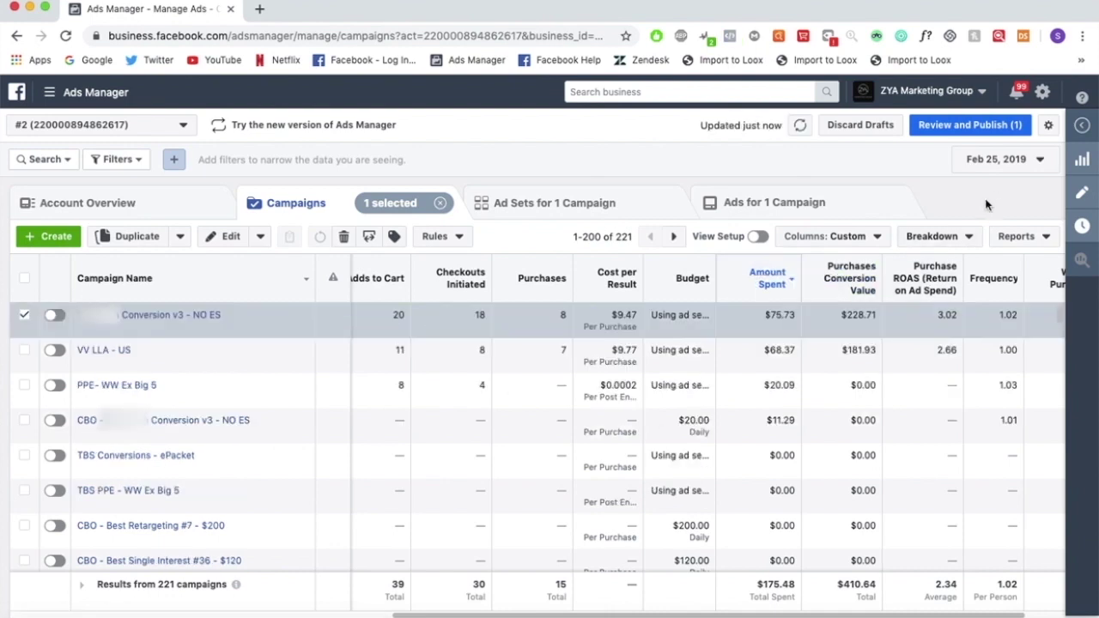
{"action": "mouse_move", "coordinate": [154, 321]}
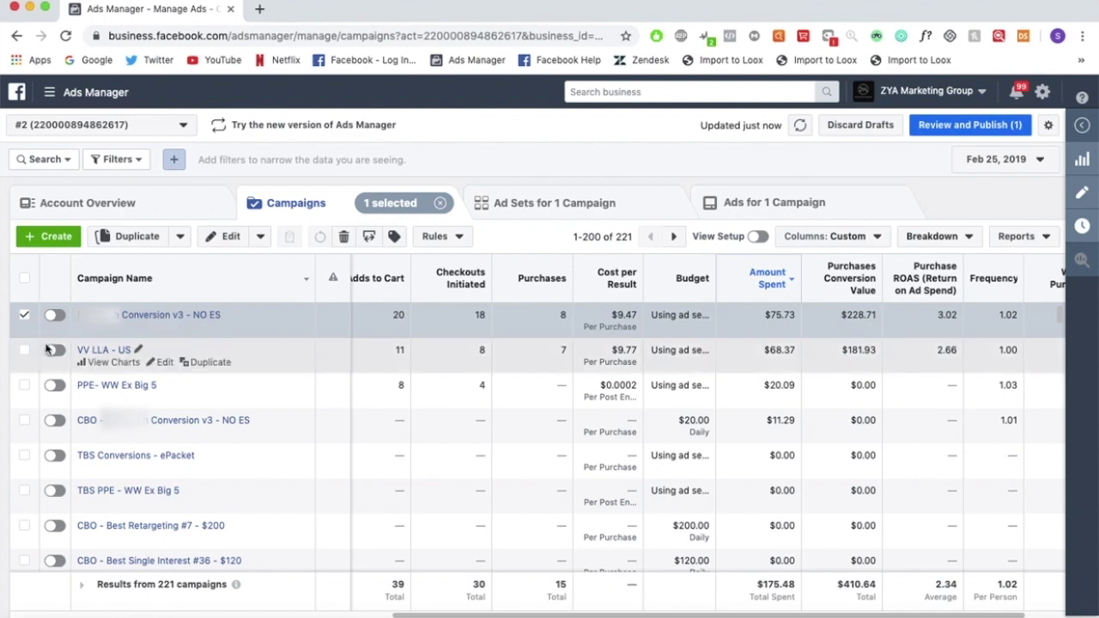
- Show the ad sets of the Conversion v3 - NO ES campaign sorted by purchase ROAS, highest first
{"action": "left_click", "coordinate": [23, 315]}
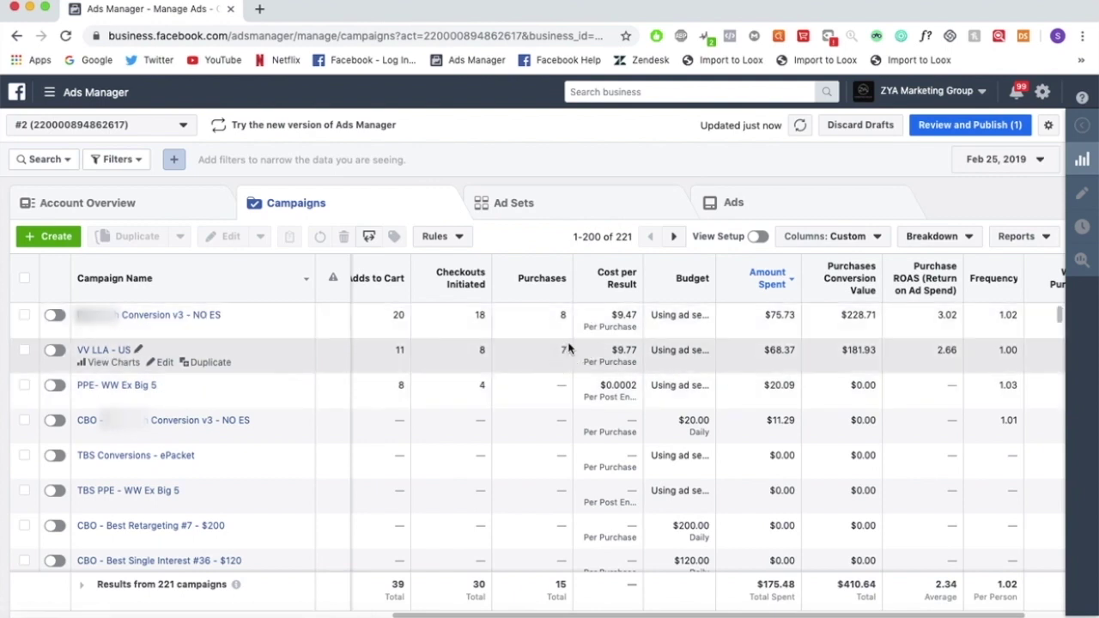
{"action": "left_click", "coordinate": [23, 315]}
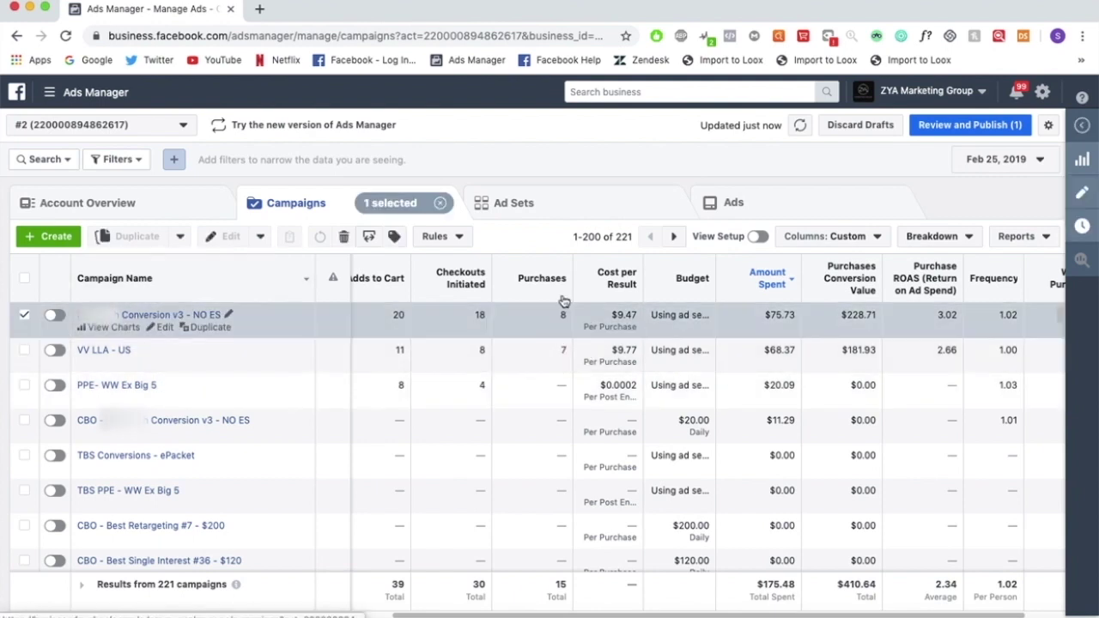
{"action": "left_click", "coordinate": [603, 203]}
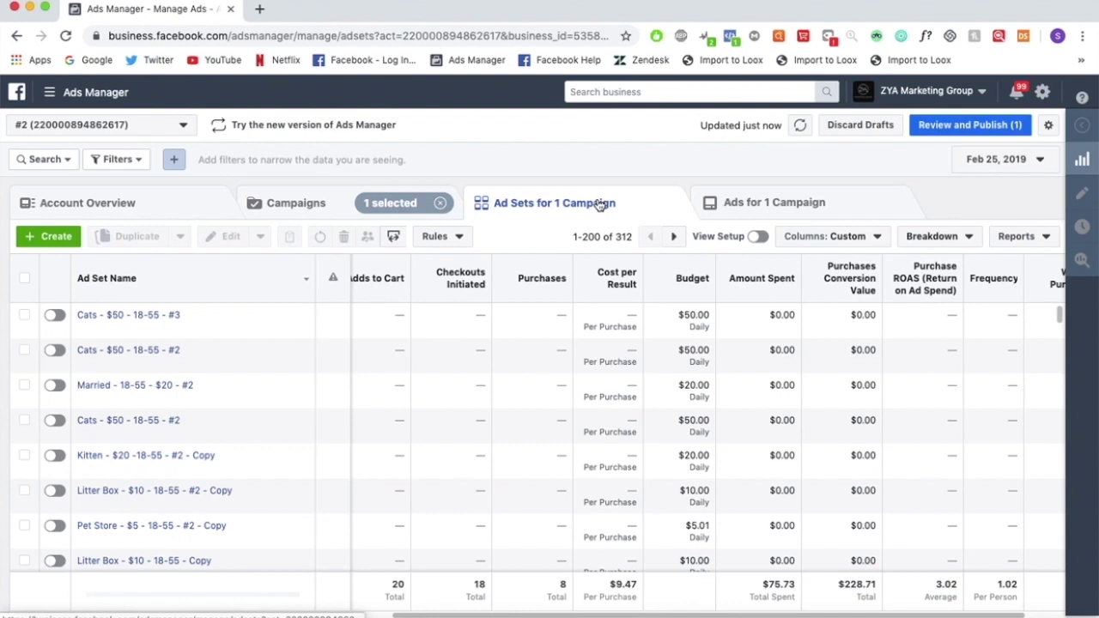
{"action": "left_click", "coordinate": [767, 282]}
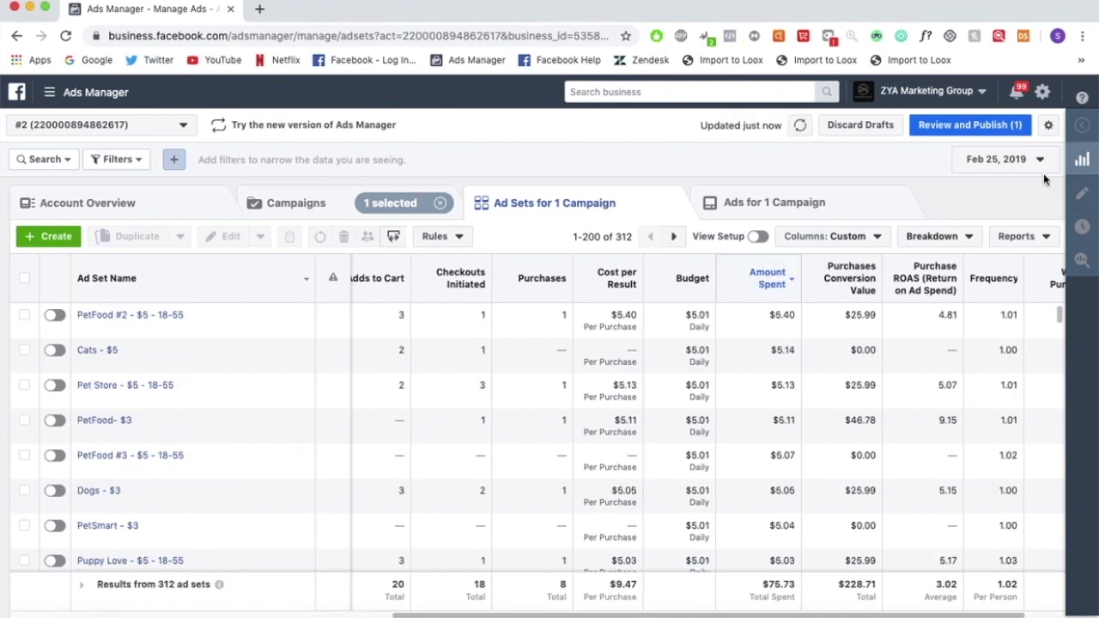
{"action": "left_click", "coordinate": [924, 295]}
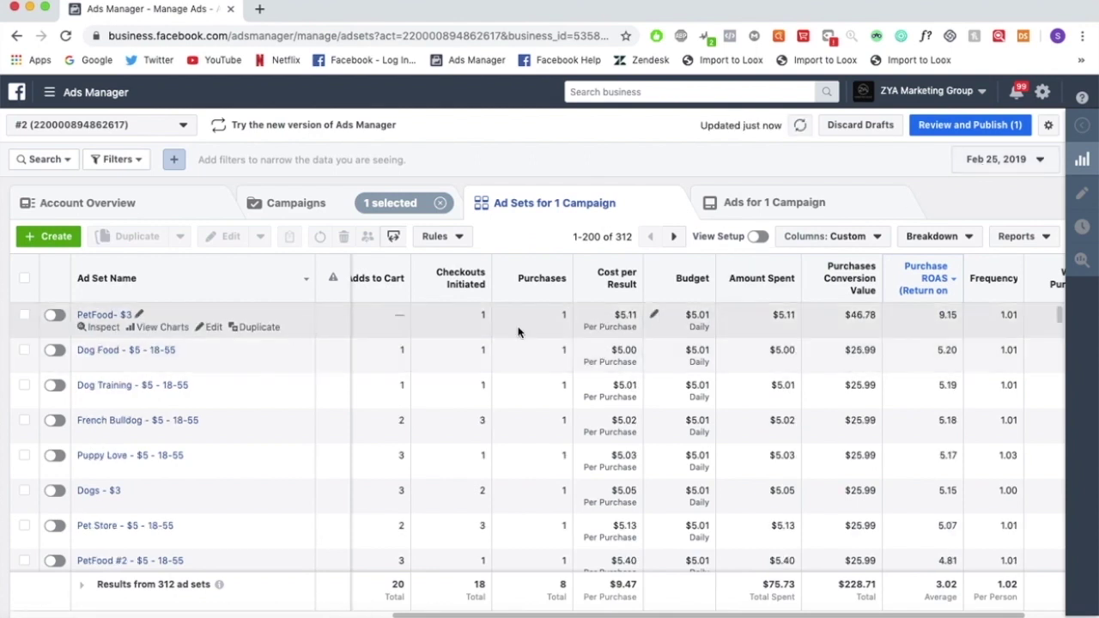
- Select the ad sets from PetFood- $3 through PetFood #2 - $5 - 18-55 and check the campaign's conversion value and ROAS totals
{"action": "scroll", "coordinate": [549, 378], "scroll_direction": "down", "scroll_amount": 3}
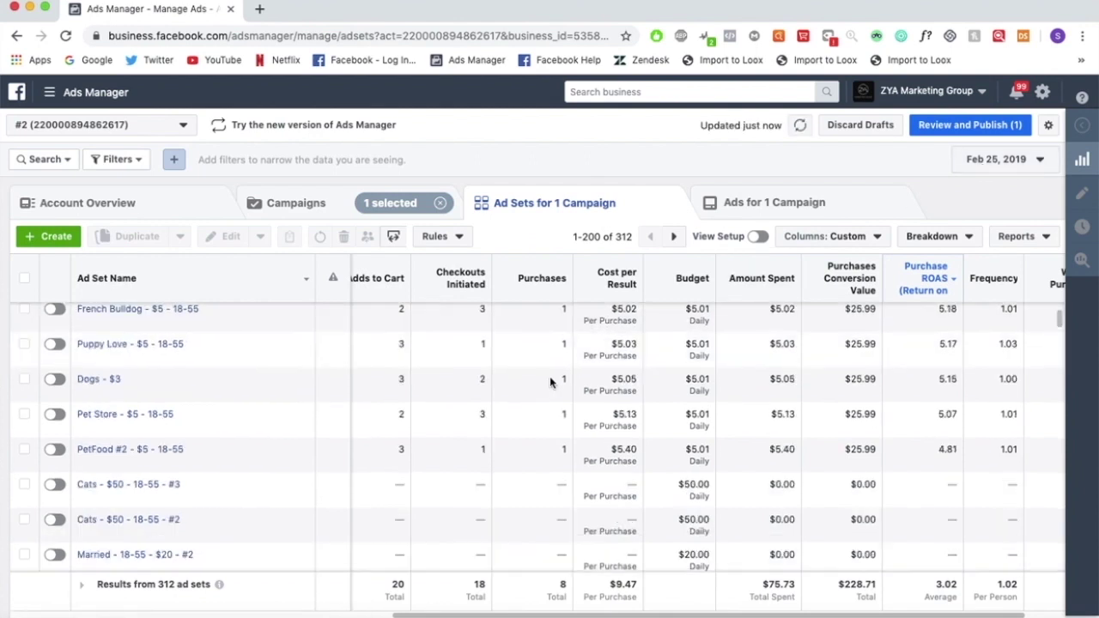
{"action": "left_click", "coordinate": [24, 446]}
{"action": "scroll", "coordinate": [29, 422], "scroll_direction": "up", "scroll_amount": 3}
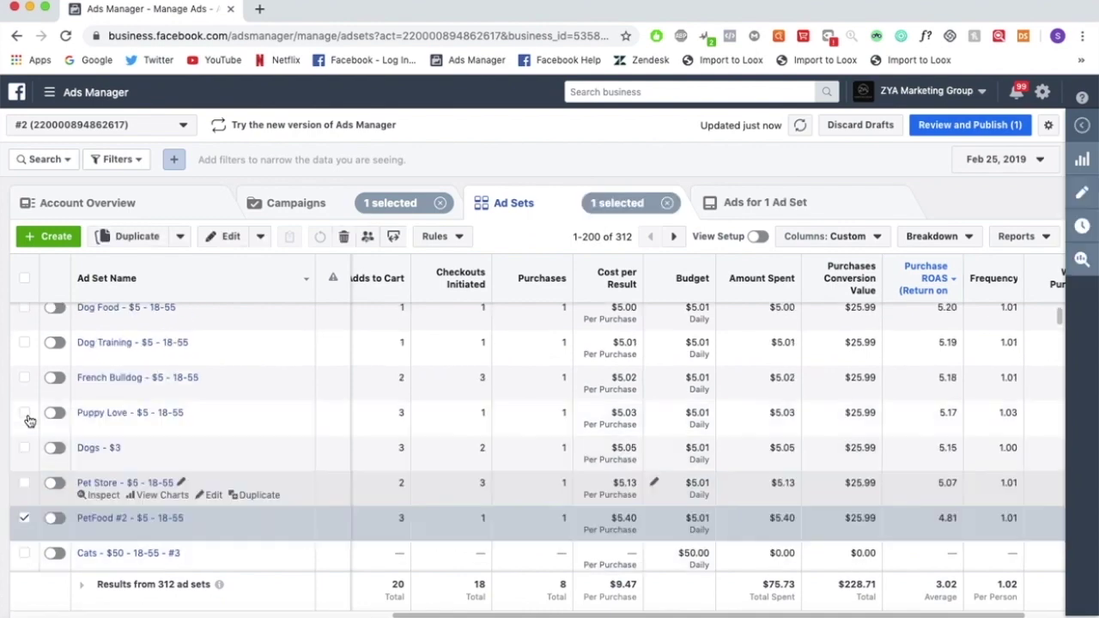
{"action": "left_click", "coordinate": [24, 315], "text": "shift"}
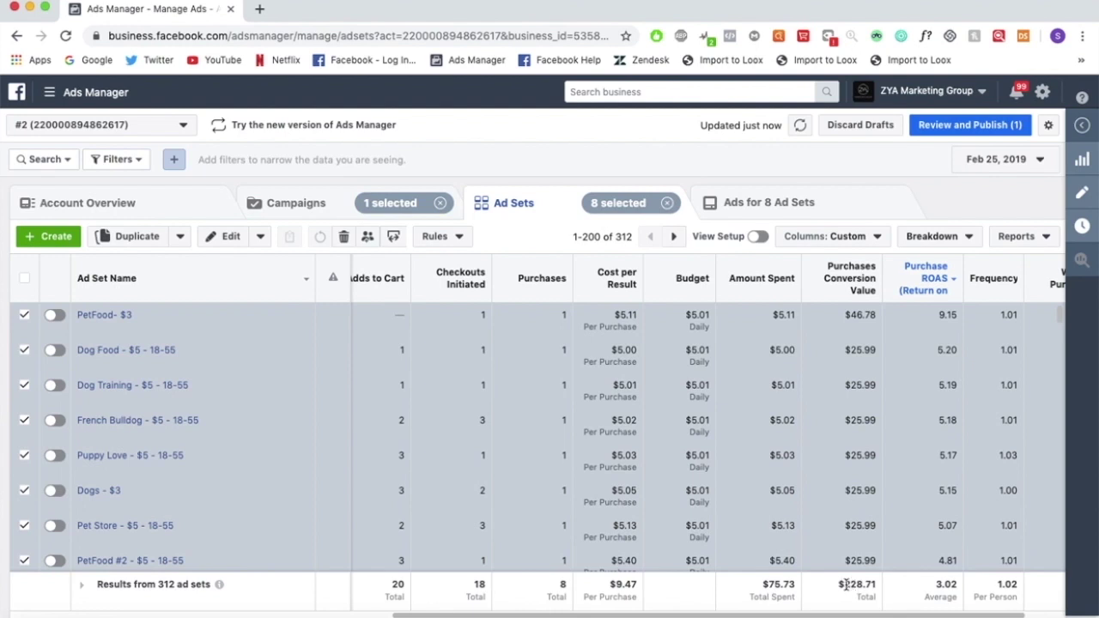
{"action": "left_click_drag", "start_coordinate": [836, 587], "coordinate": [961, 585]}
{"action": "left_click", "coordinate": [968, 213]}
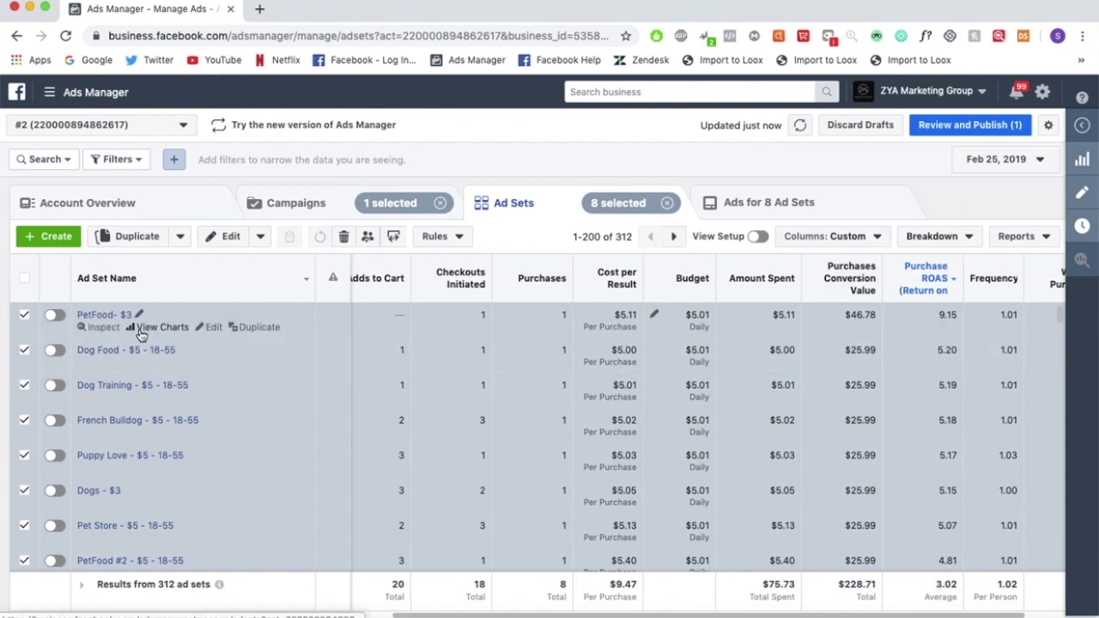
- Clear the selection of all ad sets in the list
{"action": "left_click", "coordinate": [26, 280]}
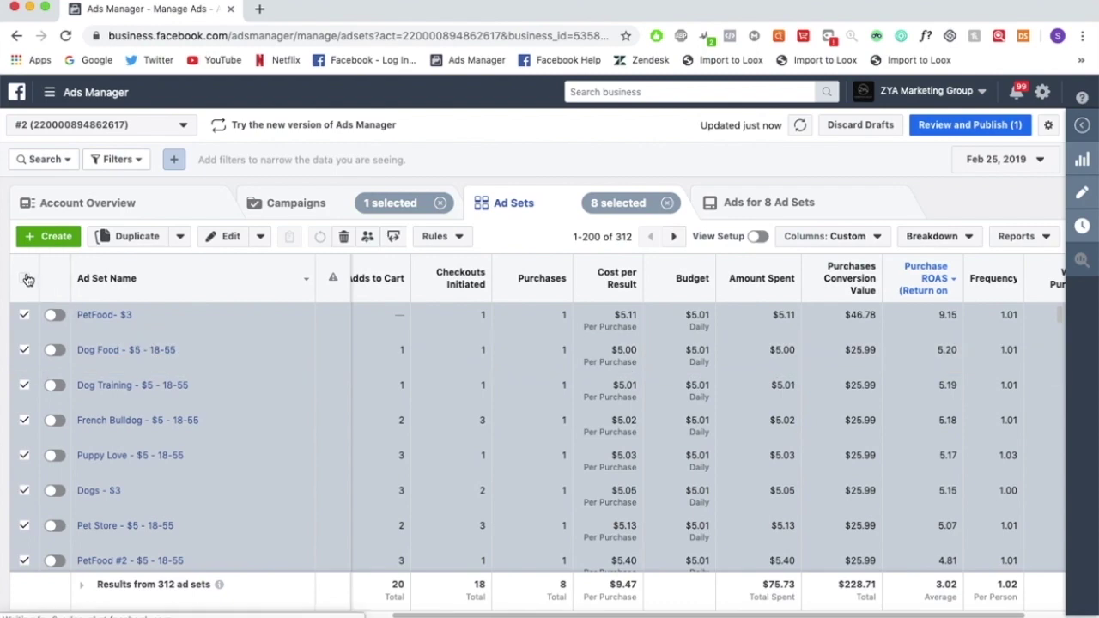
{"action": "left_click", "coordinate": [29, 281]}
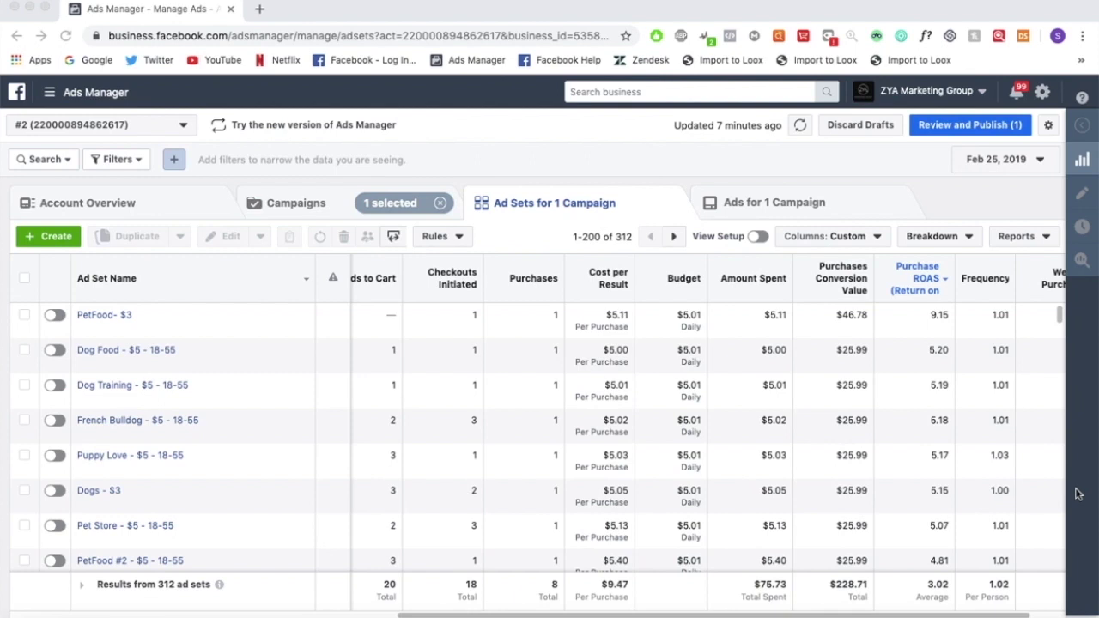
{"action": "left_click", "coordinate": [533, 342]}
{"action": "mouse_move", "coordinate": [255, 367]}
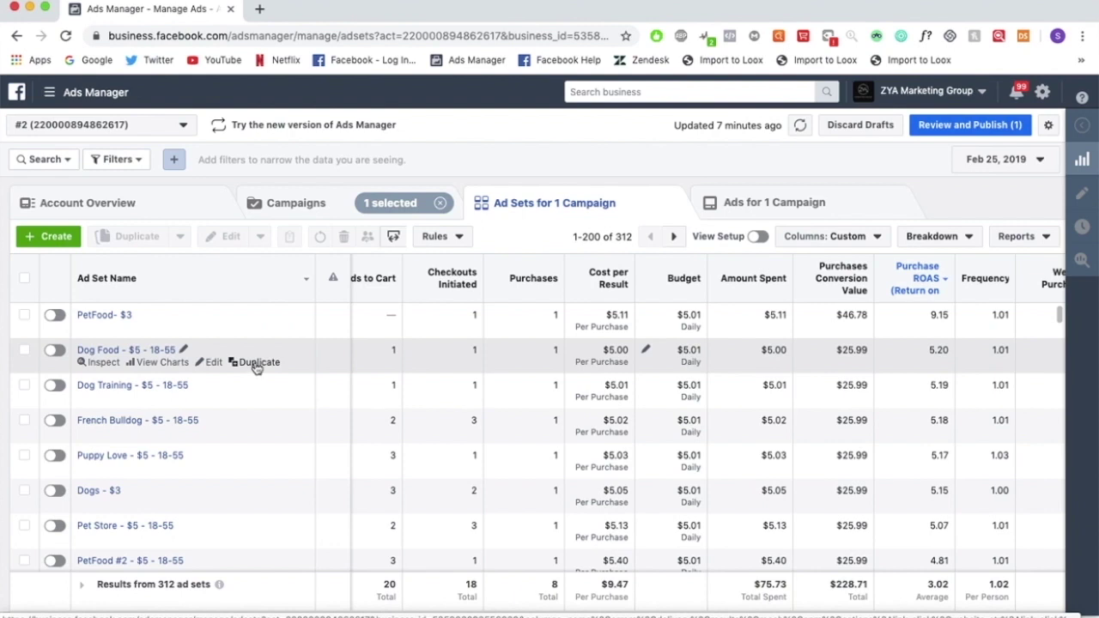
- Return to the campaign list, sort it by amount spent, highest first, and select only the VV LLA - US campaign
{"action": "left_click", "coordinate": [349, 211]}
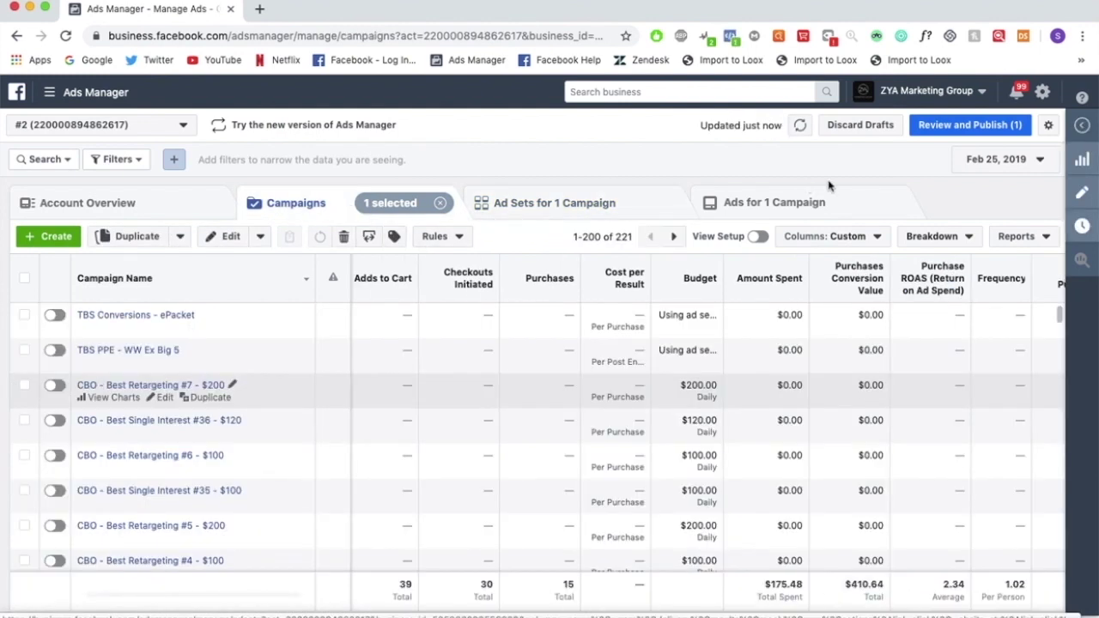
{"action": "left_click", "coordinate": [783, 275]}
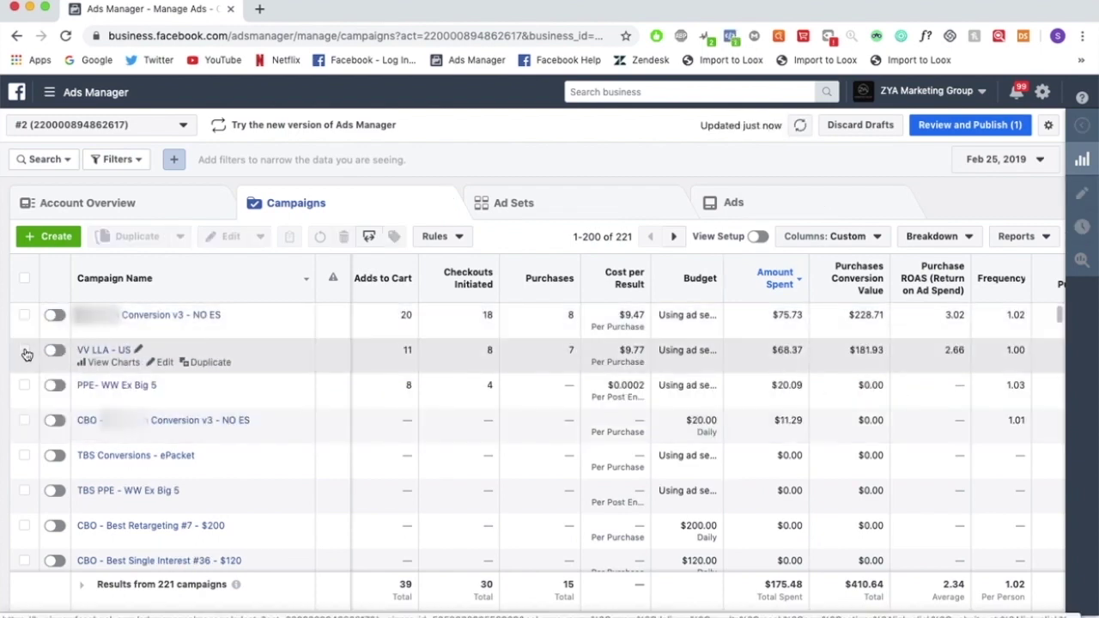
{"action": "left_click", "coordinate": [25, 351]}
- Show the VV LLA - US campaign's ad sets sorted by amount spent, highest first, and review their Feb 25 results
{"action": "left_click", "coordinate": [581, 214]}
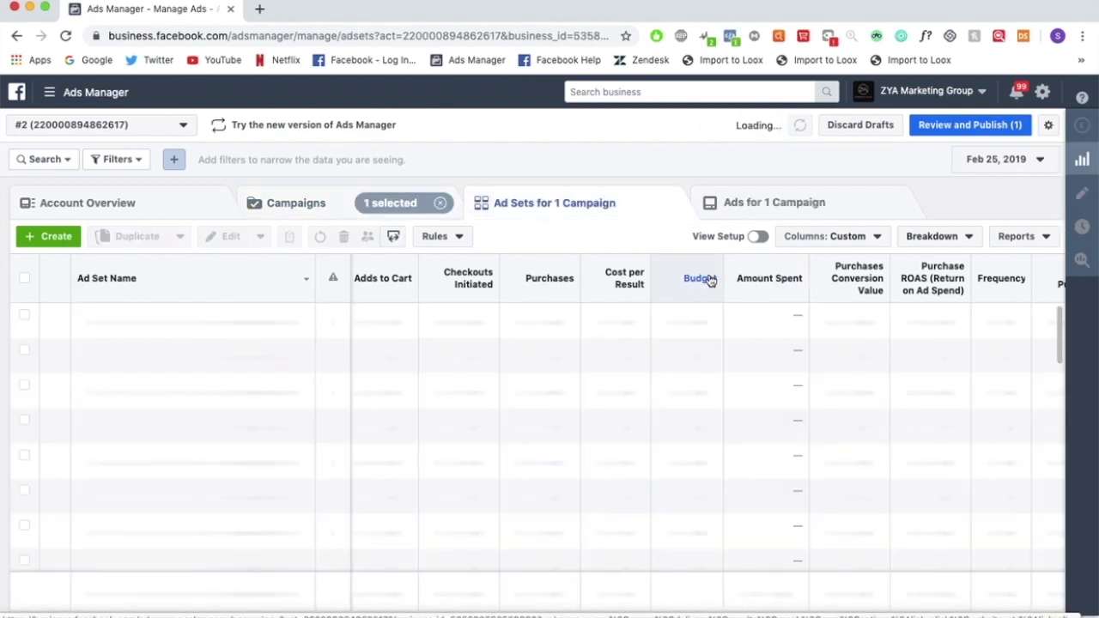
{"action": "left_click", "coordinate": [773, 279]}
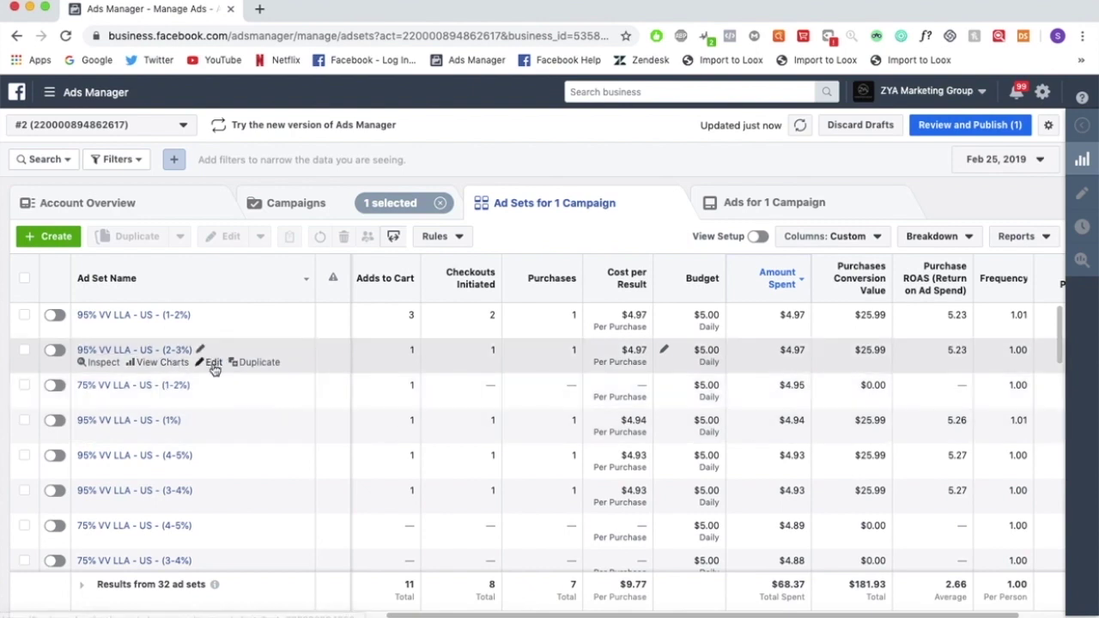
{"action": "scroll", "coordinate": [184, 533], "scroll_direction": "down", "scroll_amount": 2}
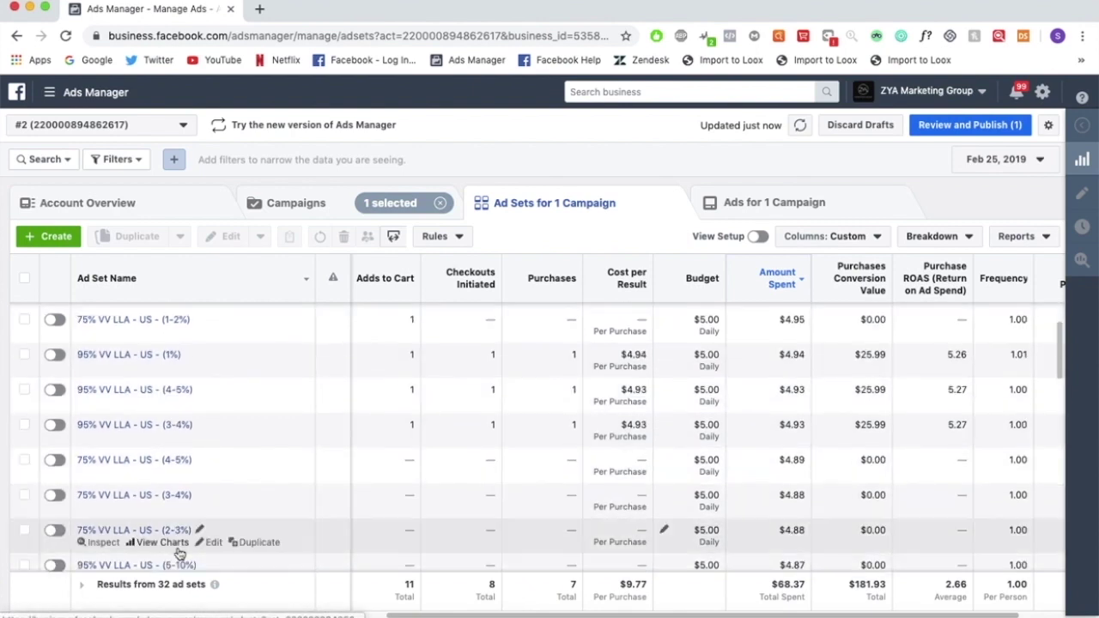
{"action": "scroll", "coordinate": [455, 335], "scroll_direction": "up", "scroll_amount": 2}
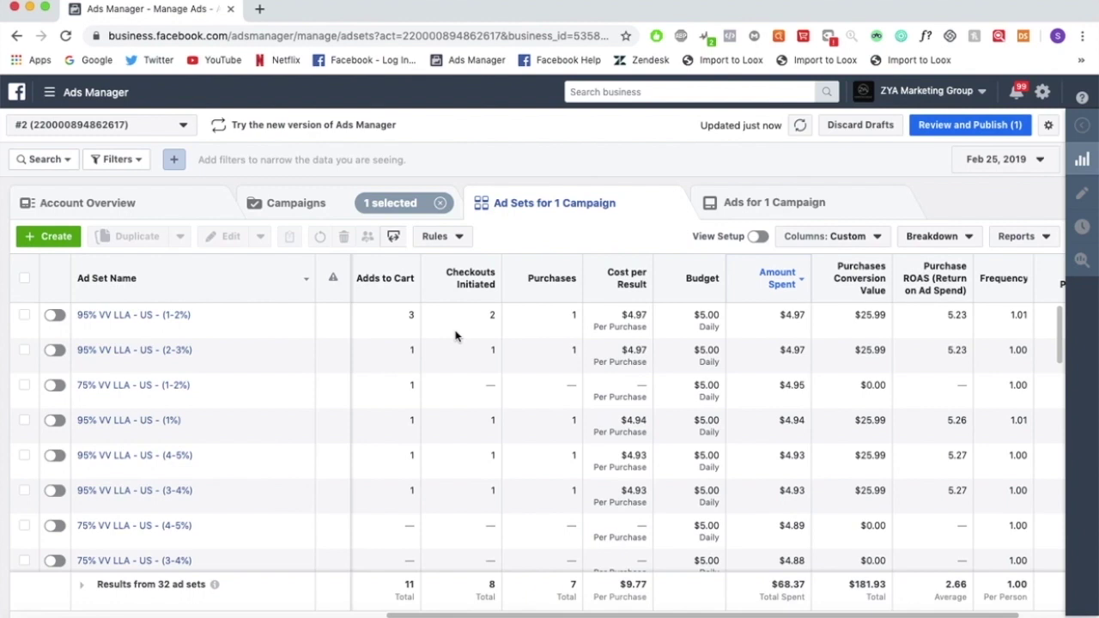
- Return to the campaign list and check the Feb 25 totals for amount spent, purchases conversion value and ROAS
{"action": "left_click", "coordinate": [390, 213]}
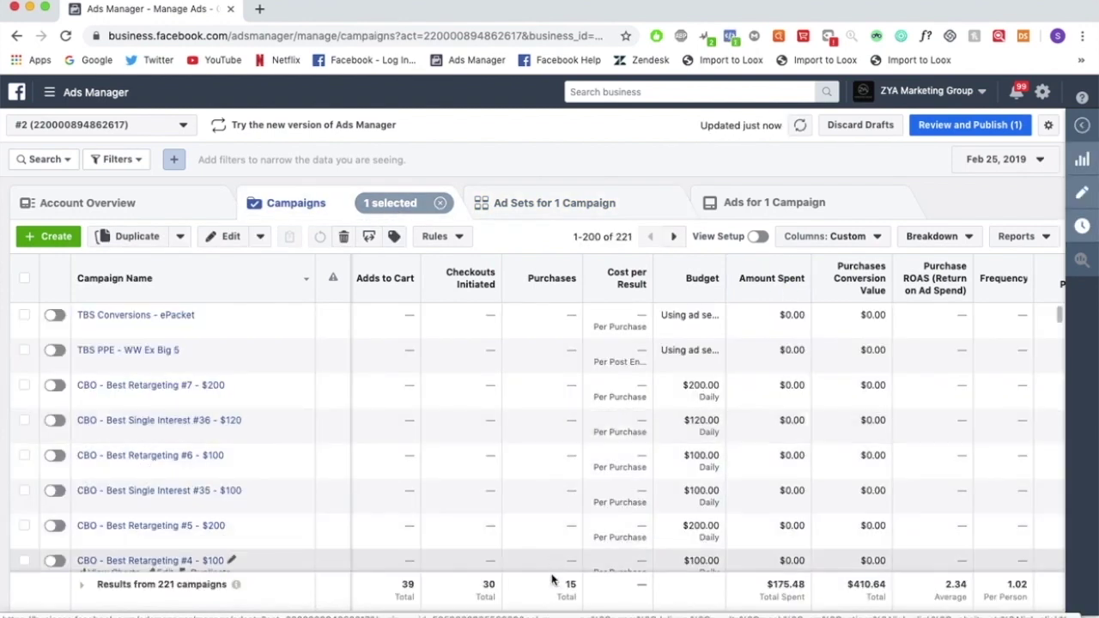
{"action": "scroll", "coordinate": [799, 525], "scroll_direction": "right", "scroll_amount": 1}
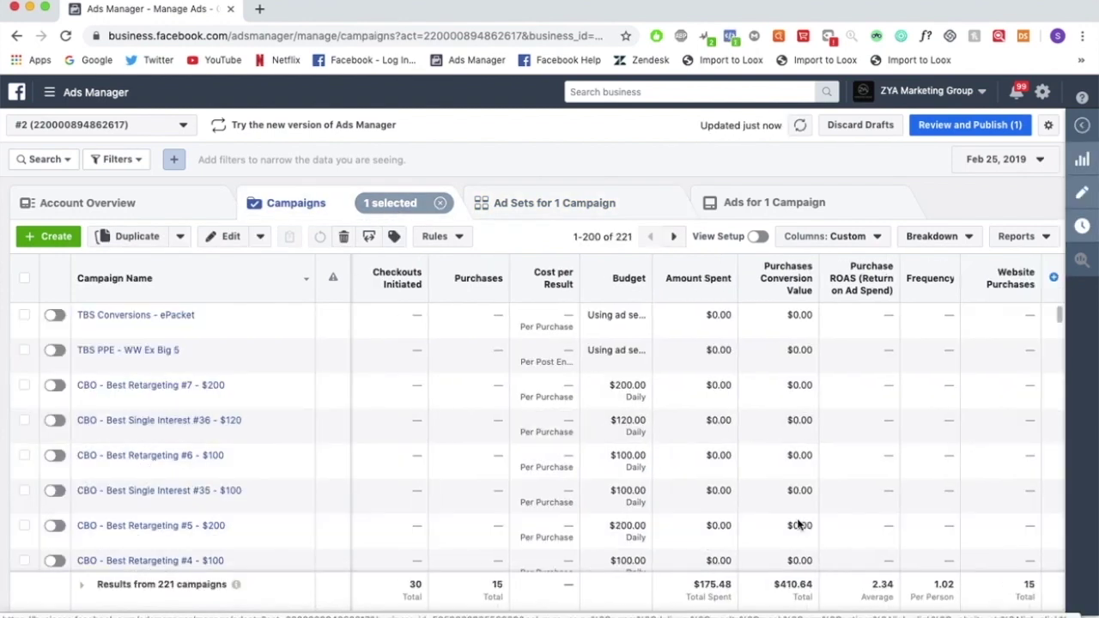
{"action": "double_click", "coordinate": [878, 586]}
{"action": "left_click_drag", "start_coordinate": [694, 587], "coordinate": [829, 588]}
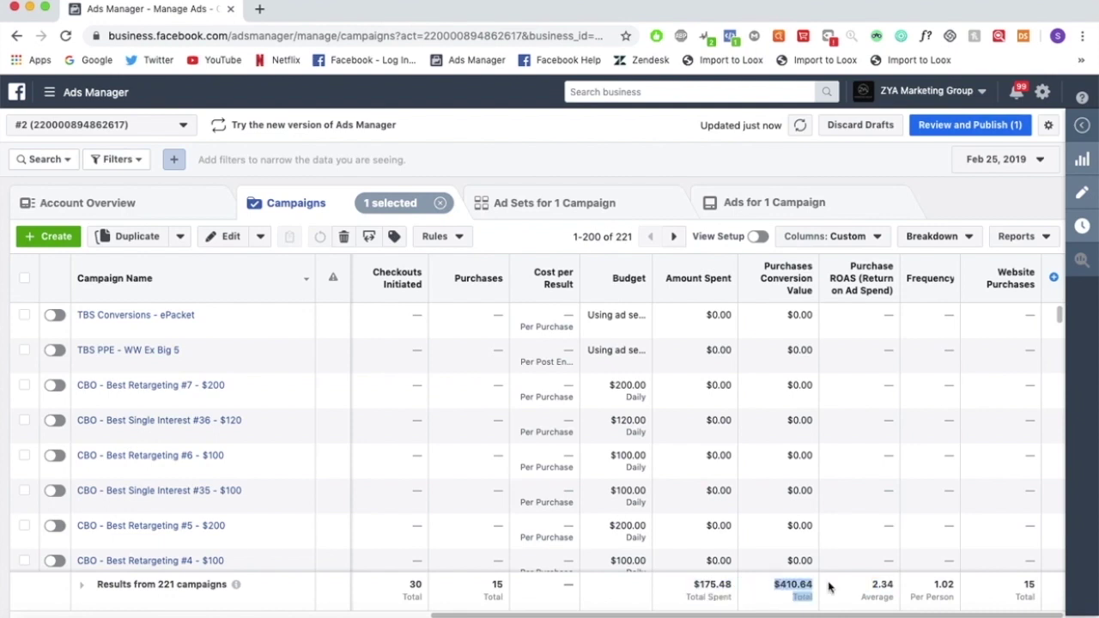
- Set the reporting date to Feb 26, 2019 and sort the campaigns by amount spent, highest first
{"action": "left_click", "coordinate": [998, 159]}
{"action": "left_click", "coordinate": [630, 329]}
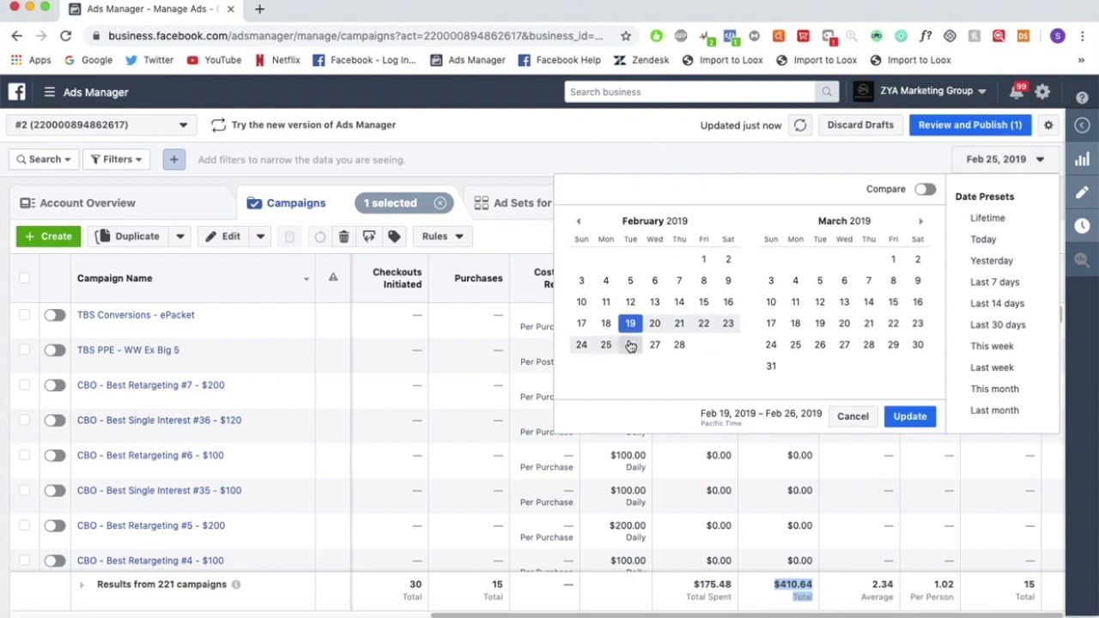
{"action": "left_click", "coordinate": [630, 345]}
{"action": "left_click", "coordinate": [896, 417]}
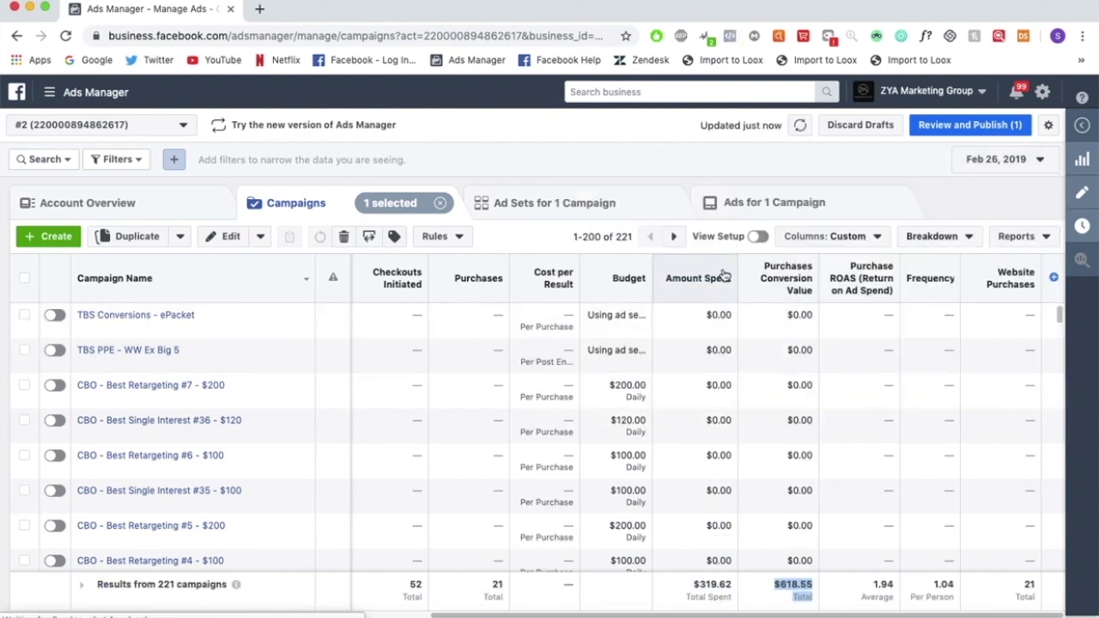
{"action": "left_click", "coordinate": [725, 275]}
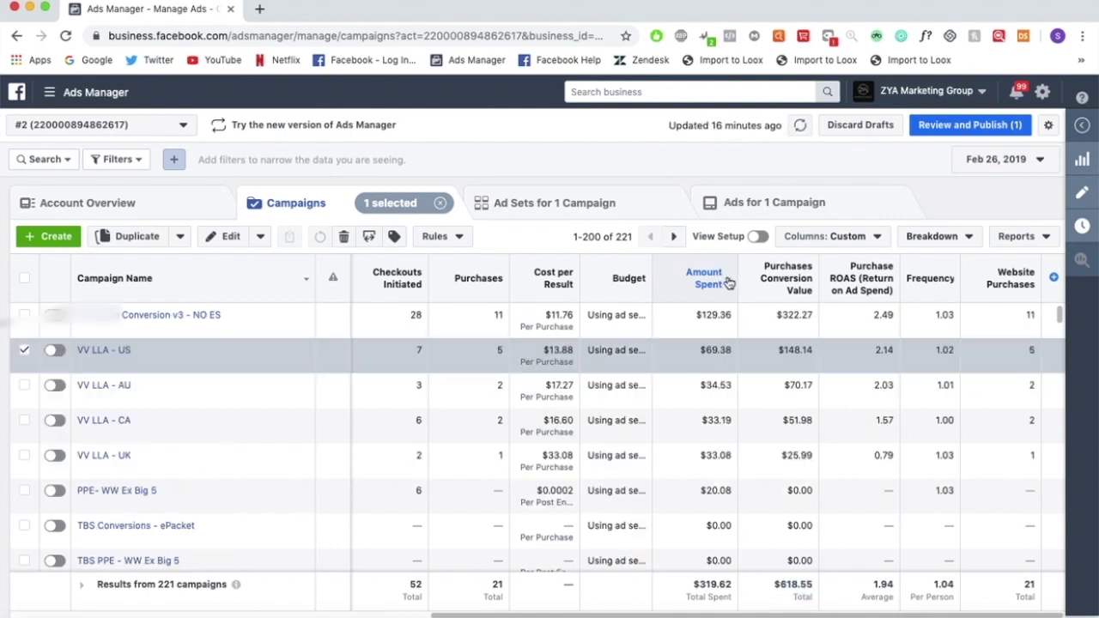
{"action": "mouse_move", "coordinate": [142, 392]}
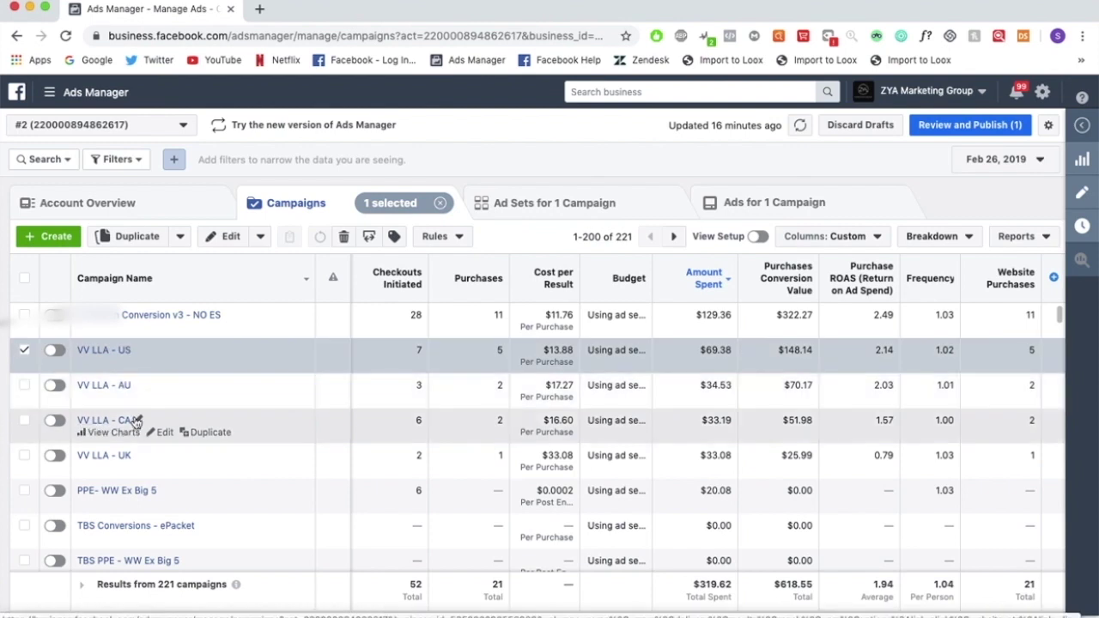
{"action": "mouse_move", "coordinate": [133, 457]}
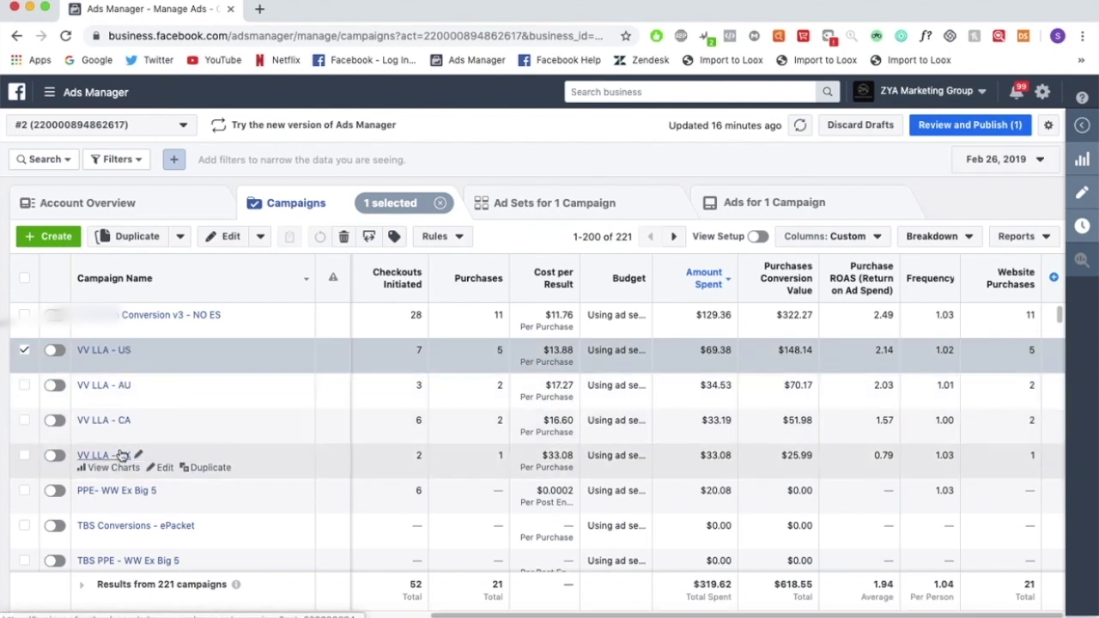
- Select only the Conversion v3 - NO ES campaign and show its ad sets sorted by purchase ROAS, highest first
{"action": "mouse_move", "coordinate": [28, 316]}
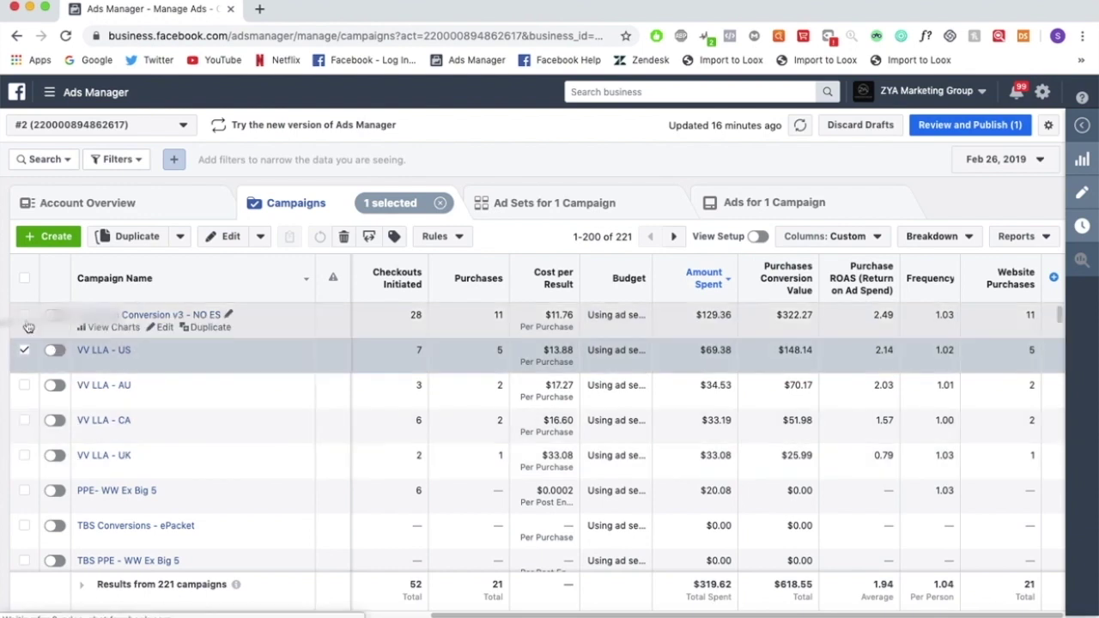
{"action": "left_click", "coordinate": [28, 316]}
{"action": "left_click", "coordinate": [25, 351]}
{"action": "left_click", "coordinate": [485, 202]}
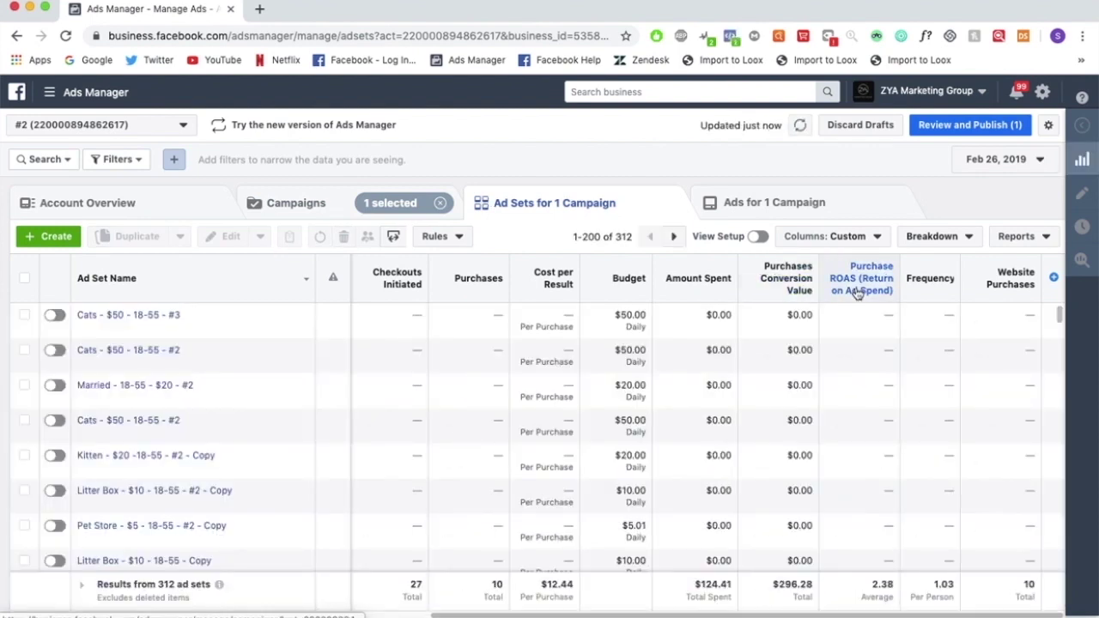
{"action": "mouse_move", "coordinate": [851, 288]}
{"action": "left_click", "coordinate": [858, 291]}
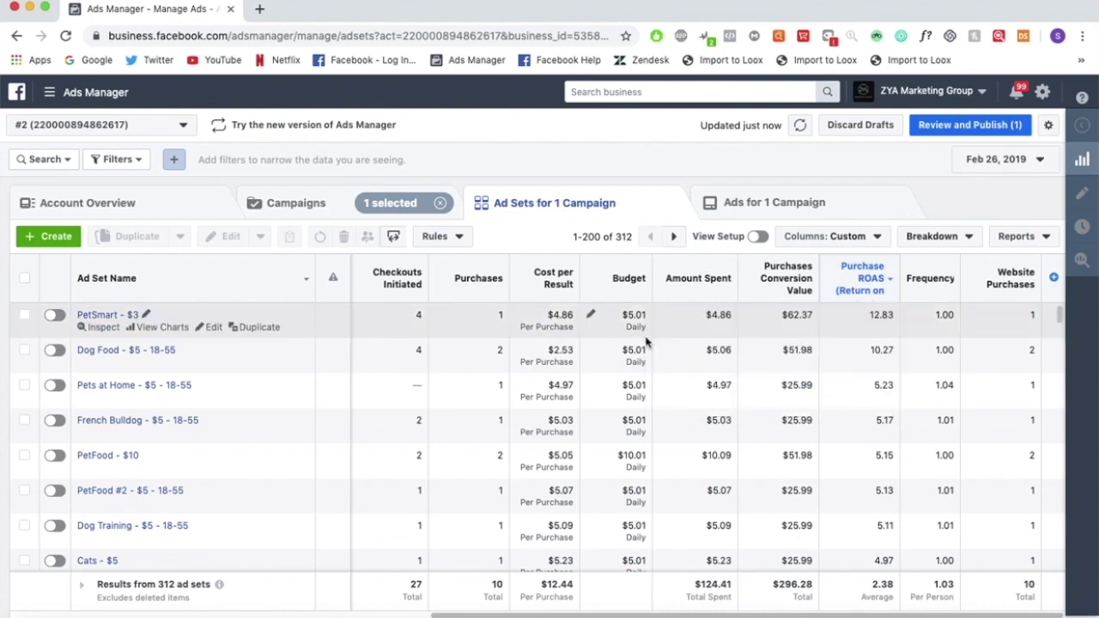
- Examine the Feb 26 purchases, cost per result, budget and ROAS of the campaign's best-performing ad sets
{"action": "scroll", "coordinate": [646, 342], "scroll_direction": "down", "scroll_amount": 6}
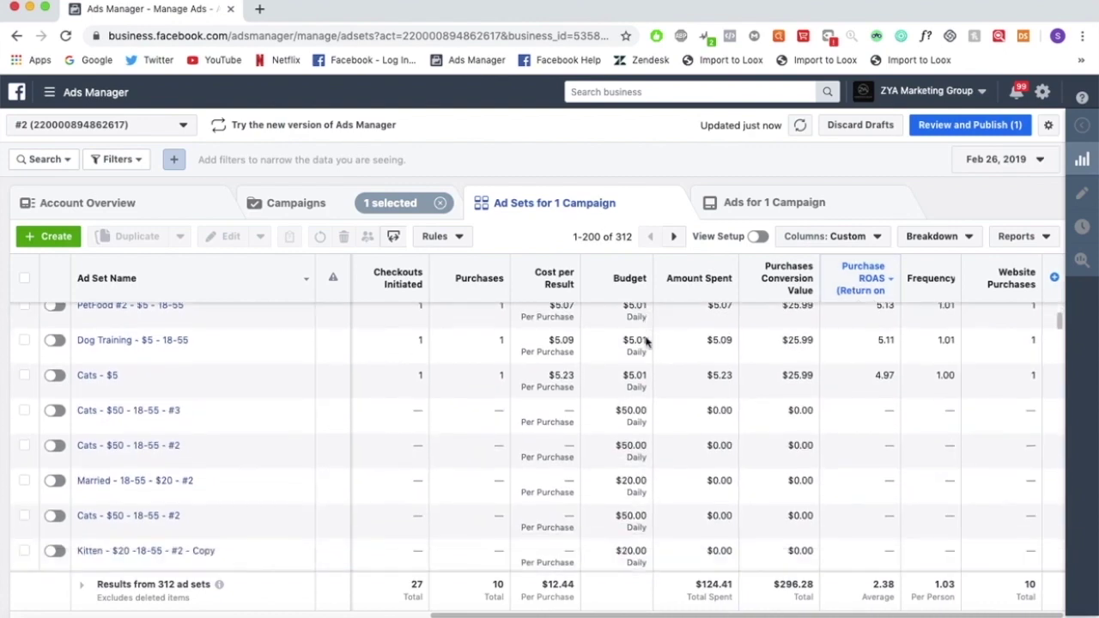
{"action": "scroll", "coordinate": [646, 342], "scroll_direction": "up", "scroll_amount": 6}
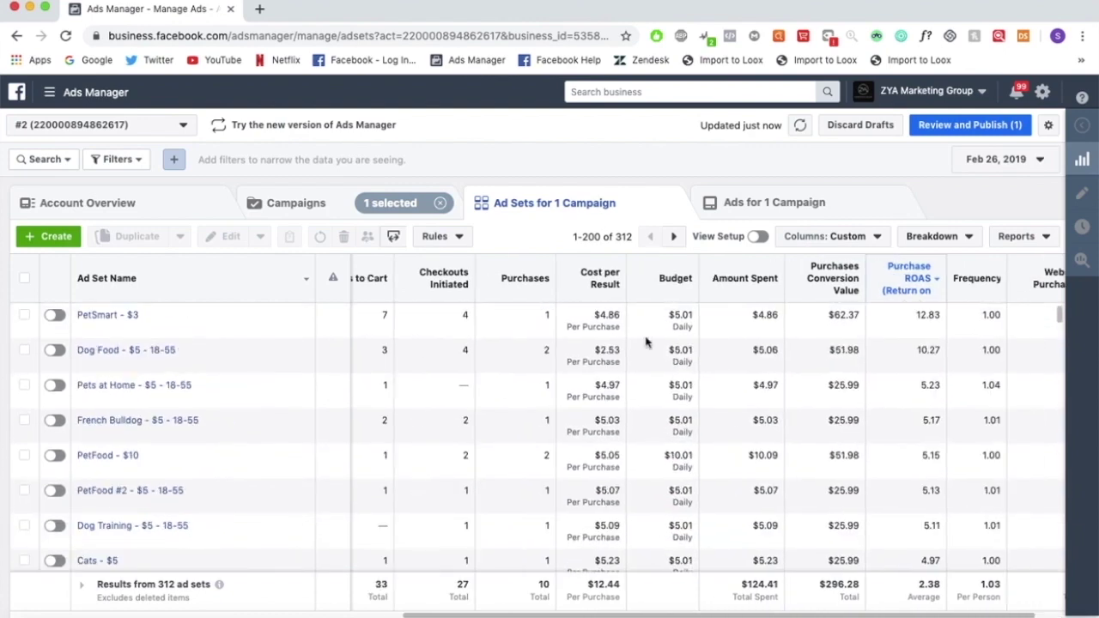
{"action": "scroll", "coordinate": [646, 341], "scroll_direction": "right", "scroll_amount": 2}
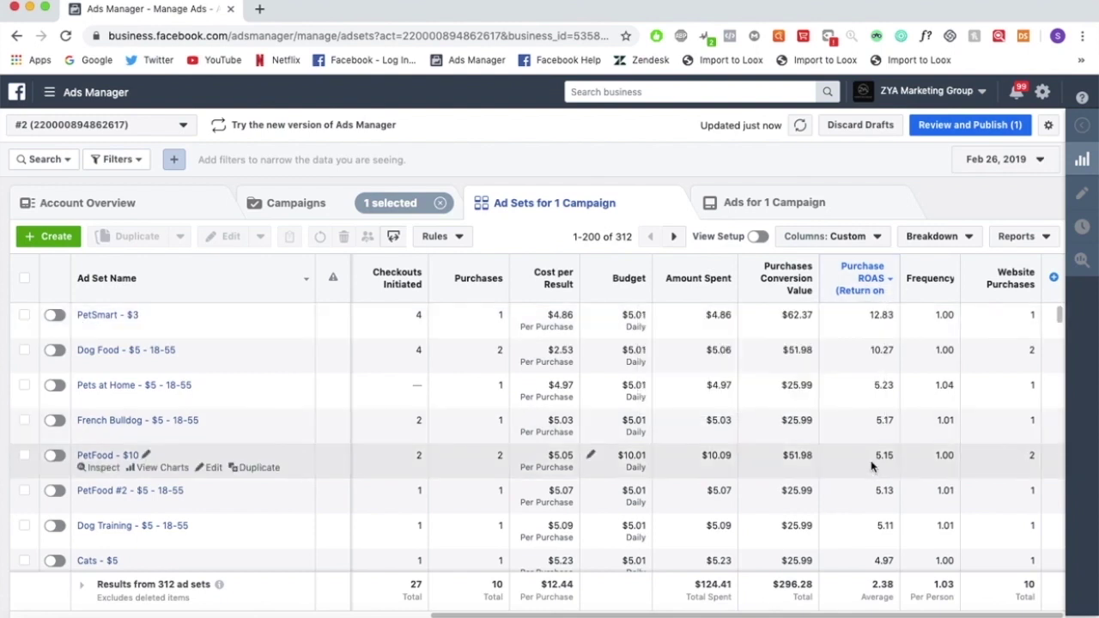
{"action": "scroll", "coordinate": [874, 412], "scroll_direction": "down", "scroll_amount": 5}
{"action": "scroll", "coordinate": [878, 343], "scroll_direction": "up", "scroll_amount": 2}
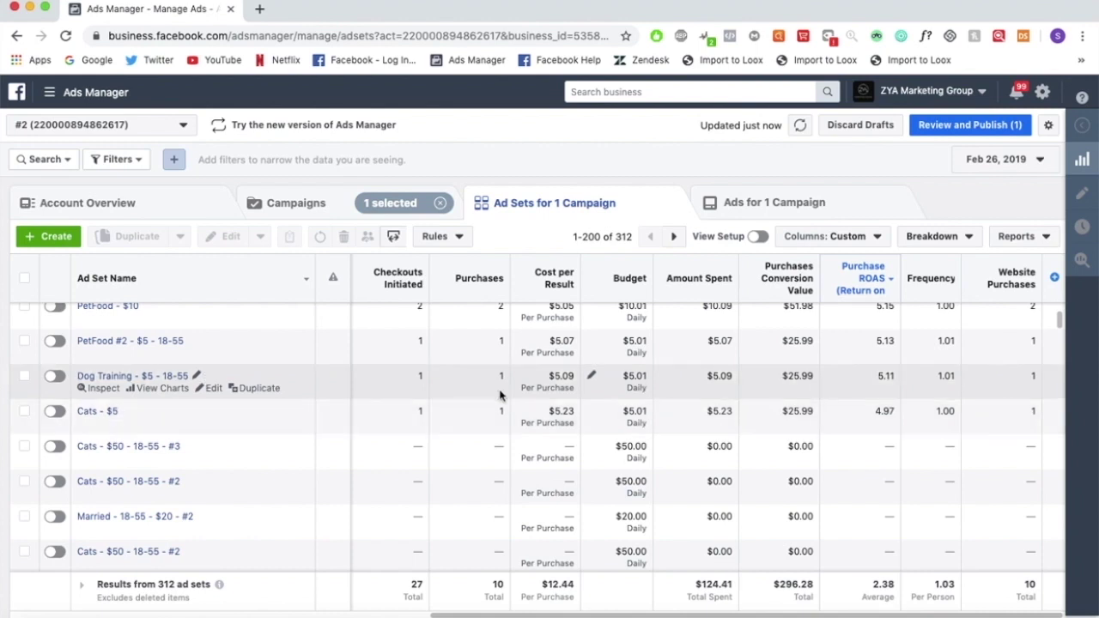
{"action": "scroll", "coordinate": [500, 395], "scroll_direction": "up", "scroll_amount": 3}
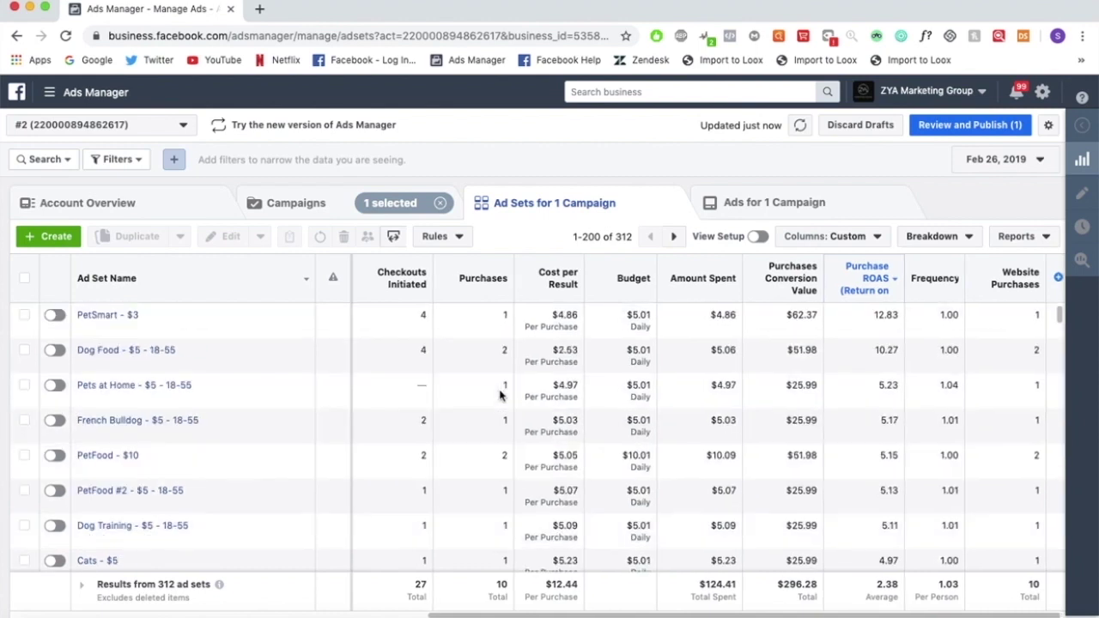
{"action": "scroll", "coordinate": [613, 407], "scroll_direction": "down", "scroll_amount": 2}
{"action": "scroll", "coordinate": [612, 407], "scroll_direction": "up", "scroll_amount": 2}
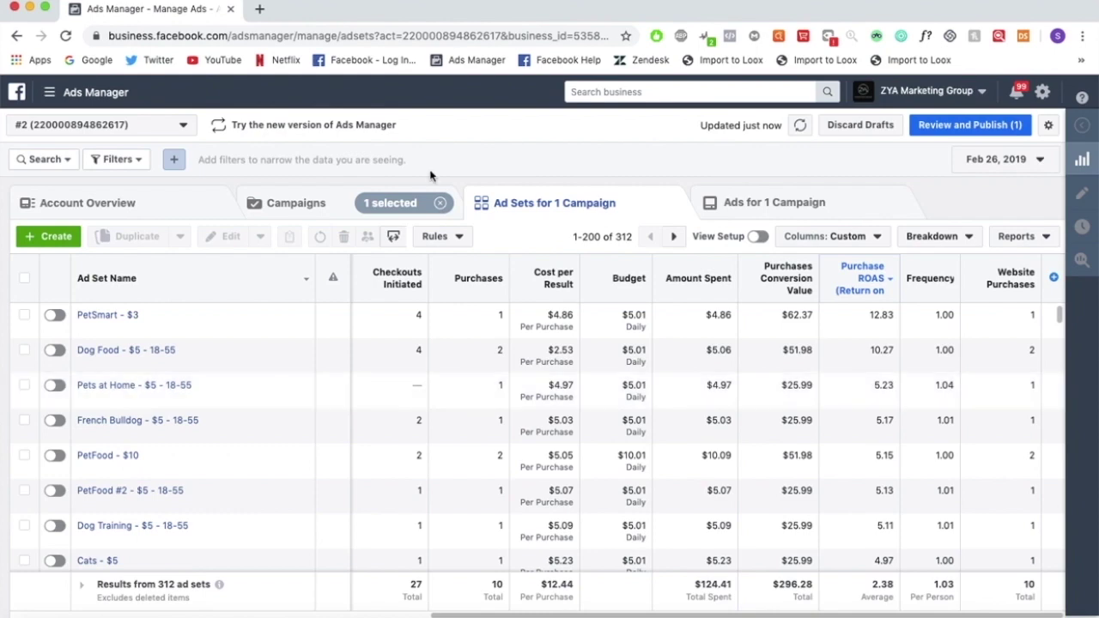
- Return to the campaign list and sort the campaigns by amount spent, highest first
{"action": "left_click", "coordinate": [388, 203]}
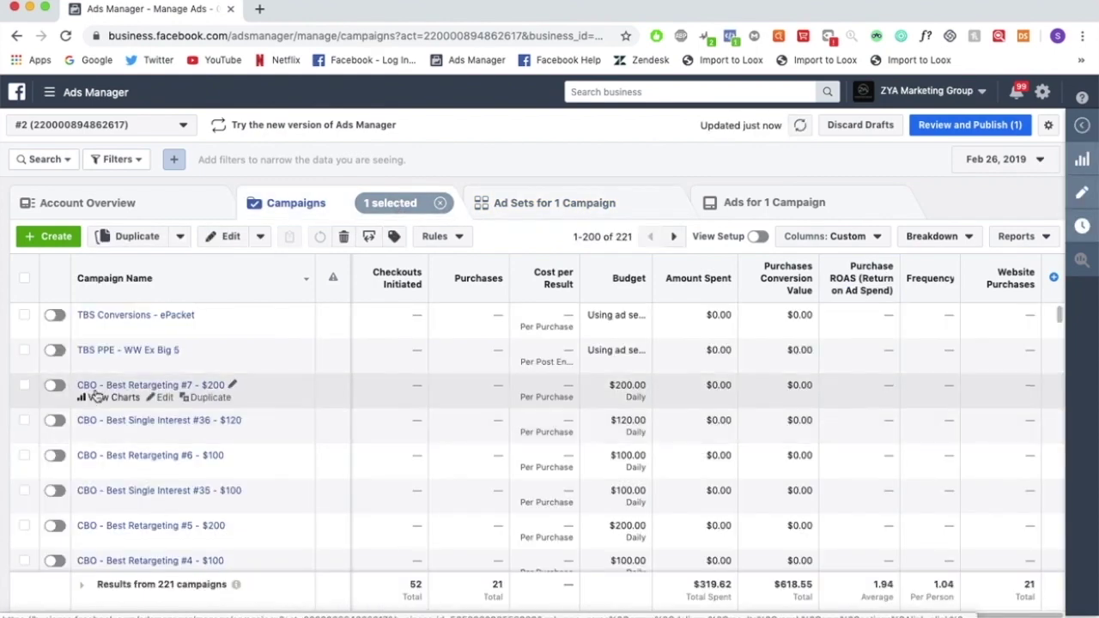
{"action": "left_click", "coordinate": [688, 284]}
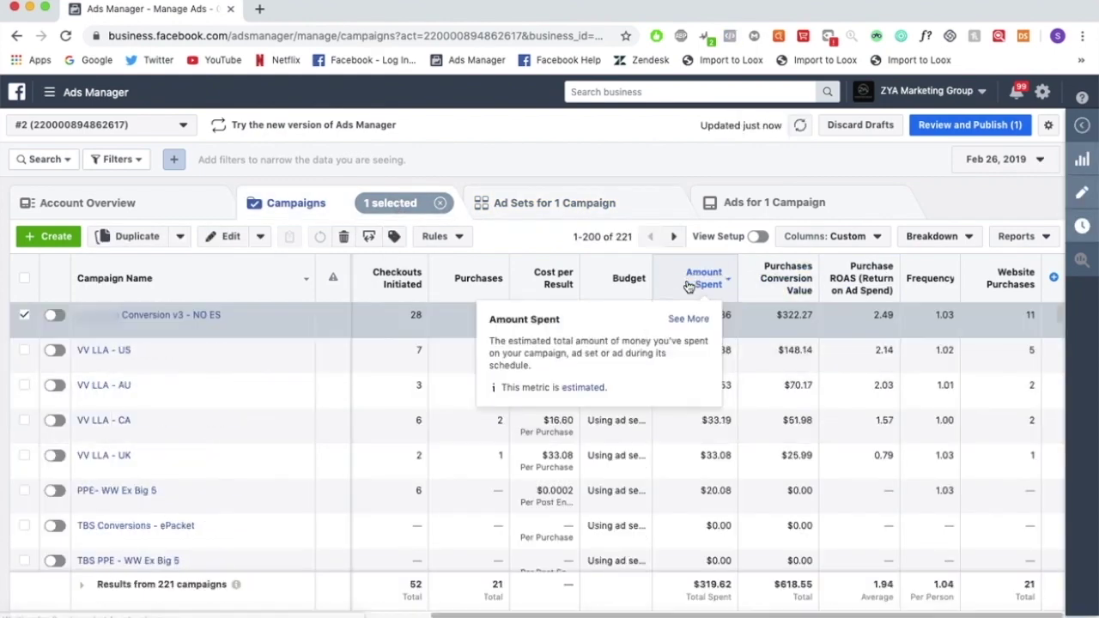
- View the Feb 26 ad sets of only the VV LLA - AU campaign and return to the campaign list with that campaign deselected
{"action": "left_click", "coordinate": [25, 386]}
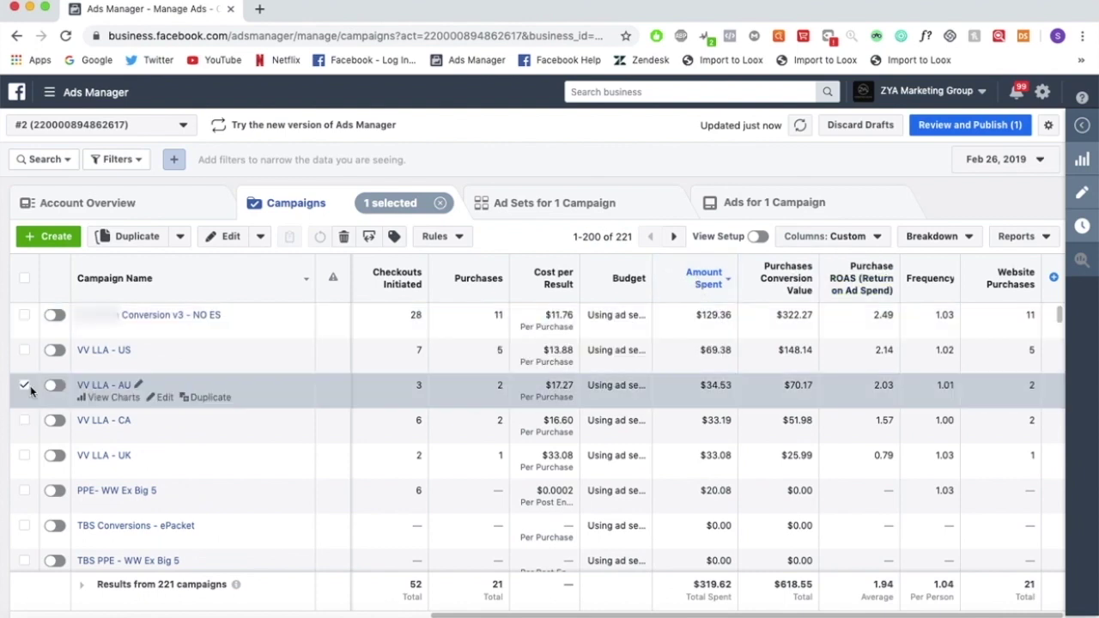
{"action": "left_click", "coordinate": [552, 221]}
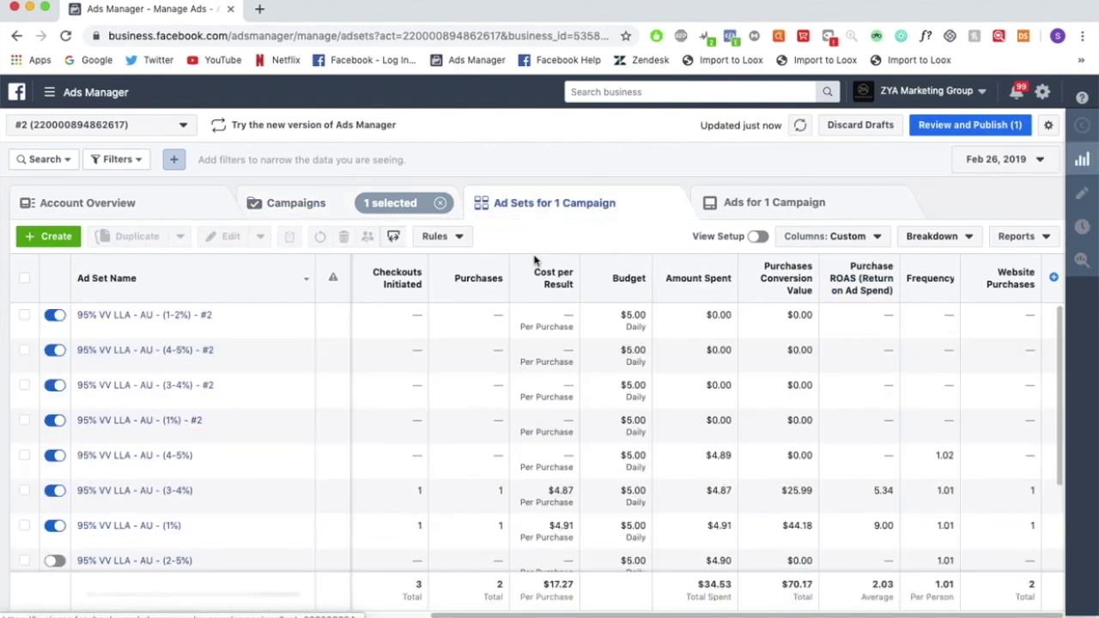
{"action": "left_click", "coordinate": [321, 216]}
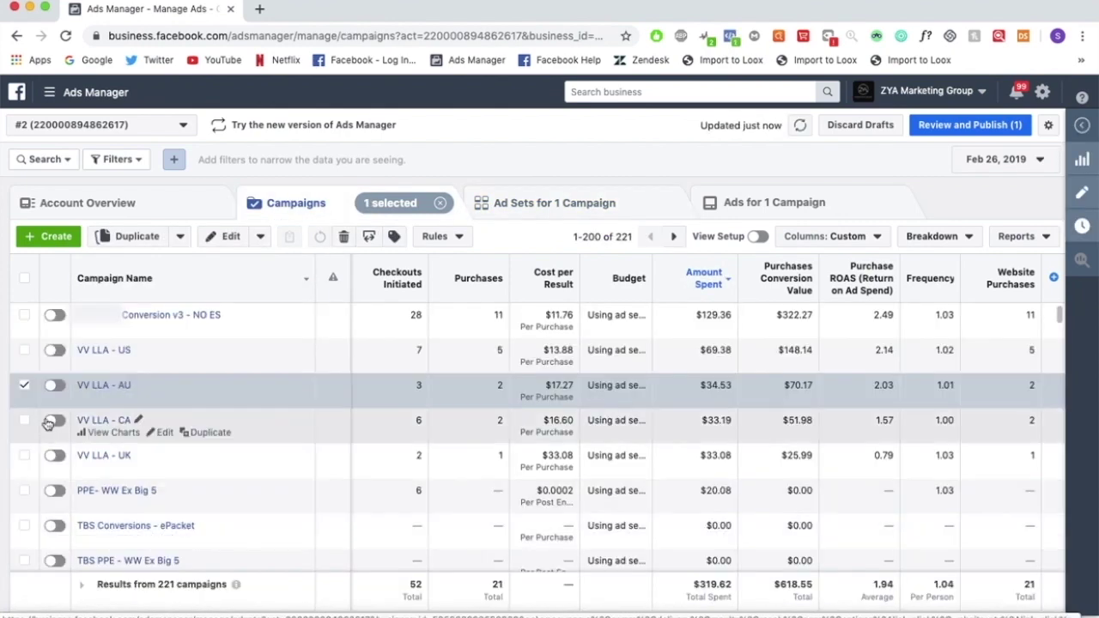
{"action": "left_click", "coordinate": [24, 384]}
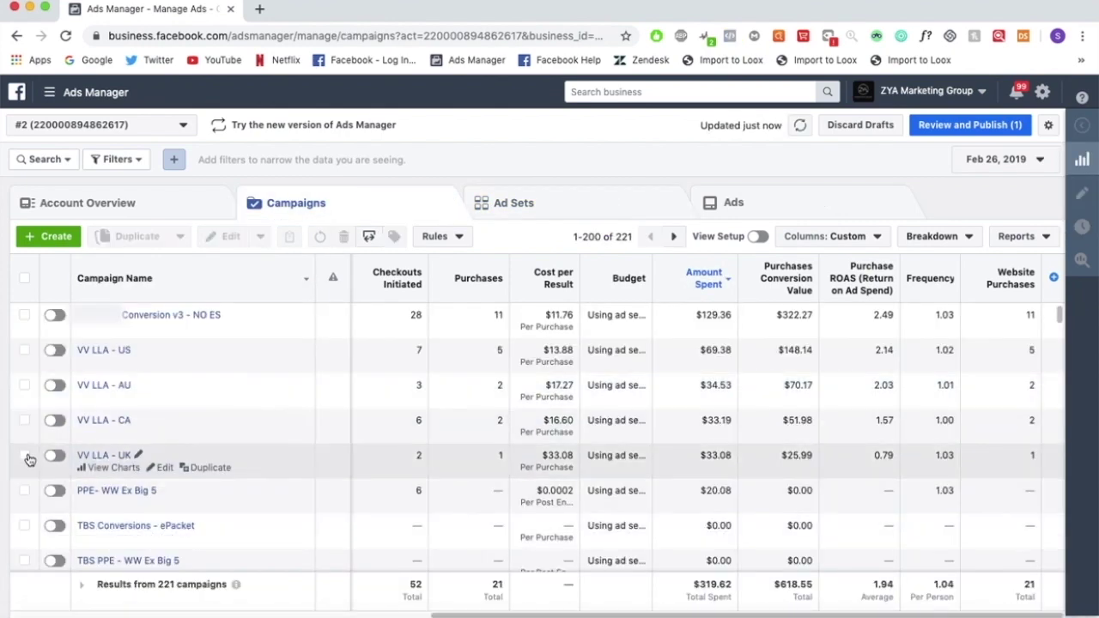